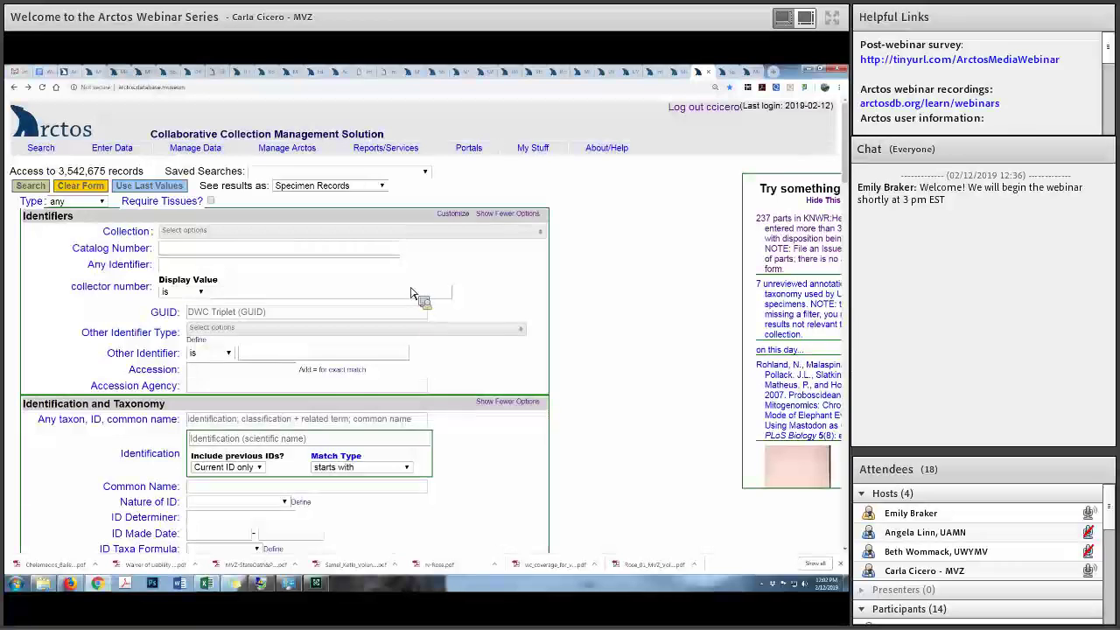
Open the Resources guides page of the Arctos Handbook and review its how-to topics, including the Media guides
mouse_move(151, 151)
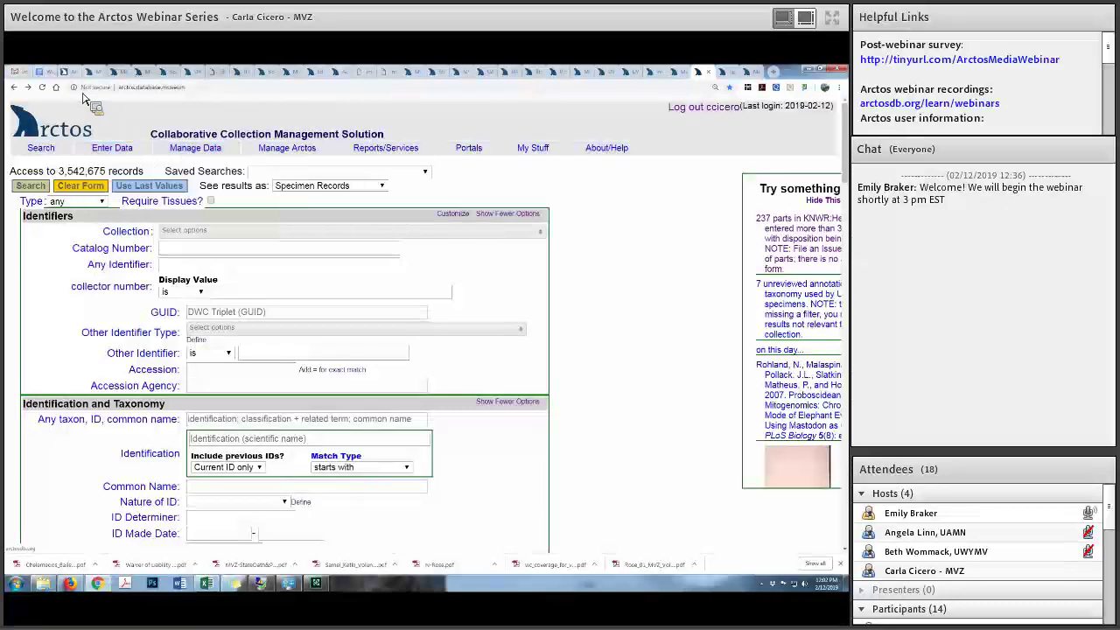
left_click(65, 71)
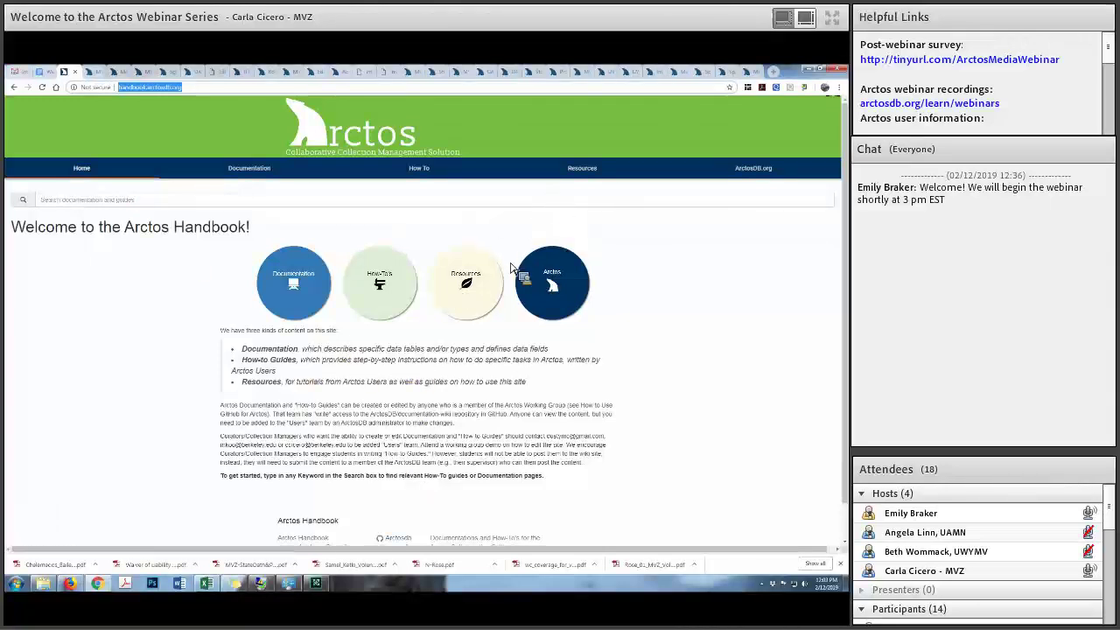
left_click(466, 284)
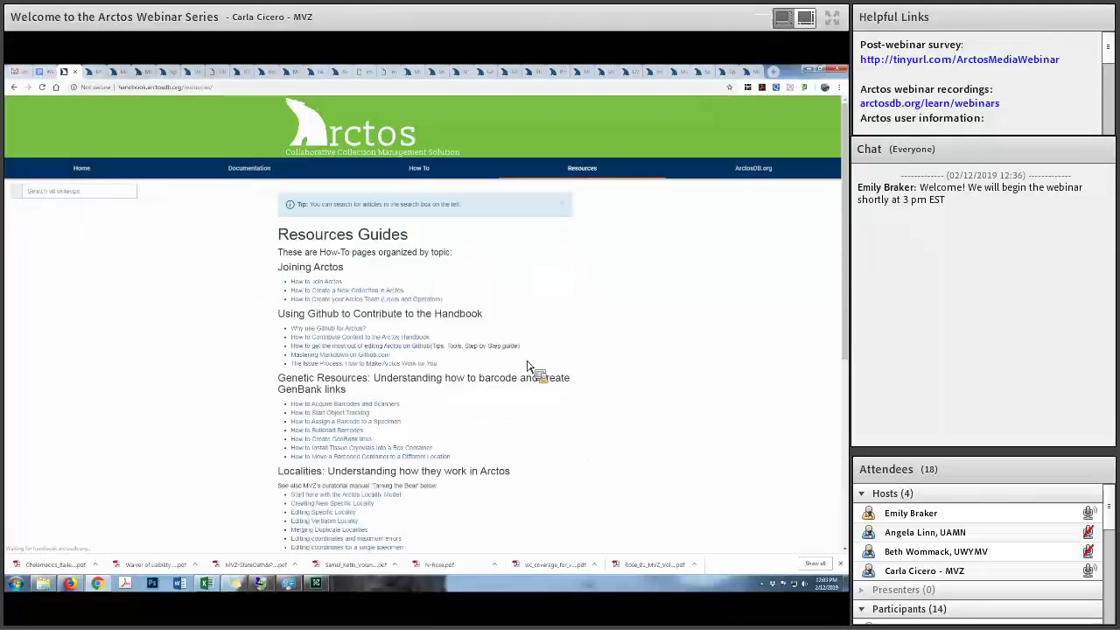
scroll(529, 365, "down", 1)
scroll(529, 366, "down", 5)
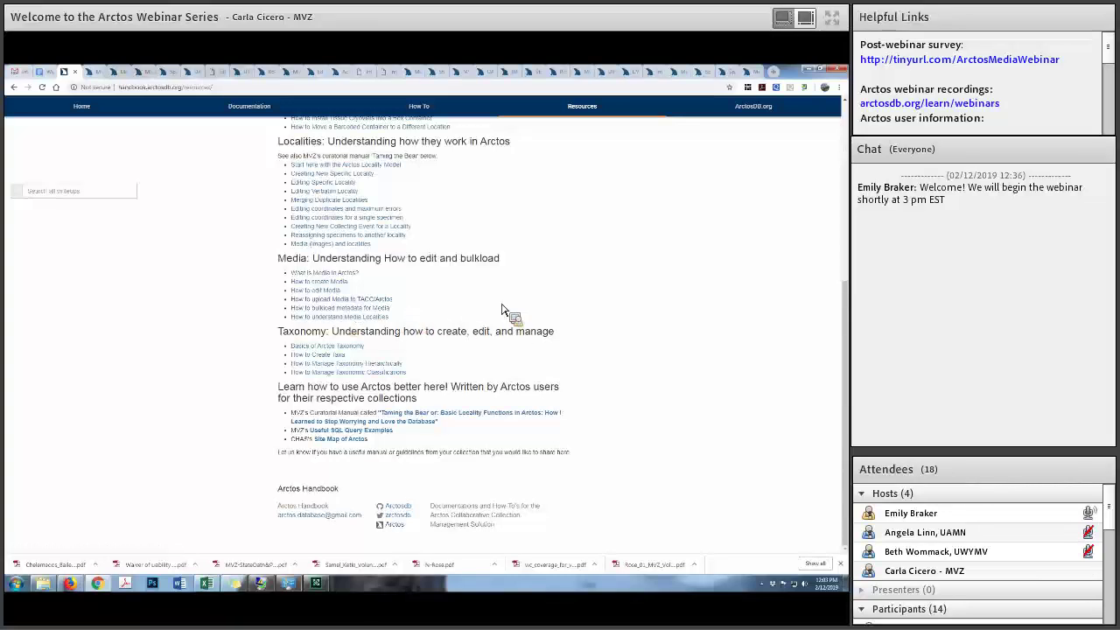
scroll(508, 368, "up", 3)
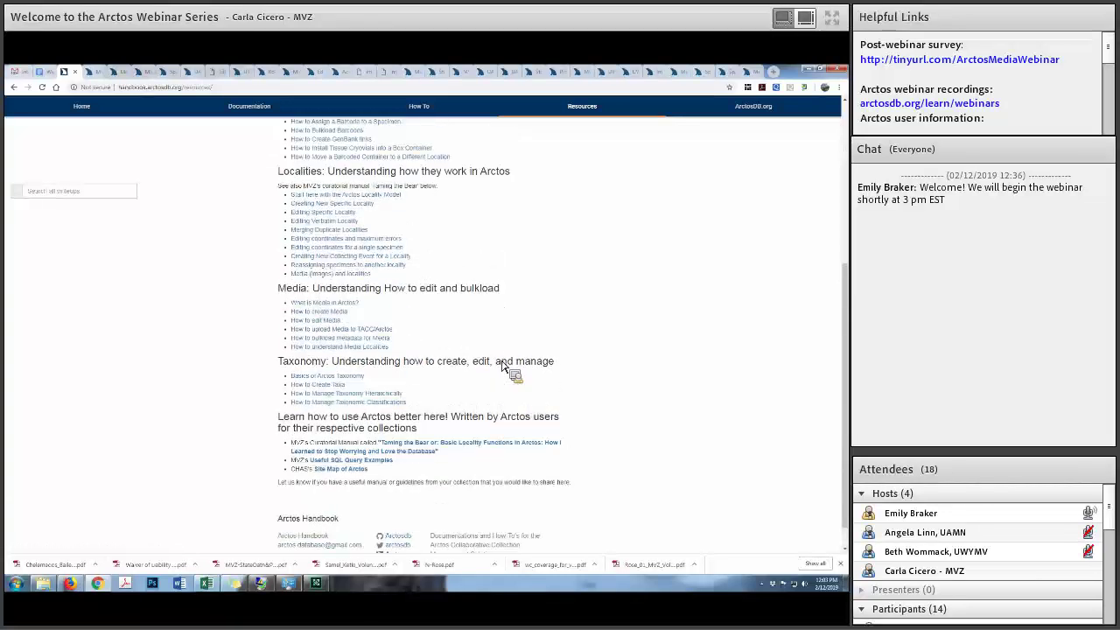
scroll(65, 325, "up", 4)
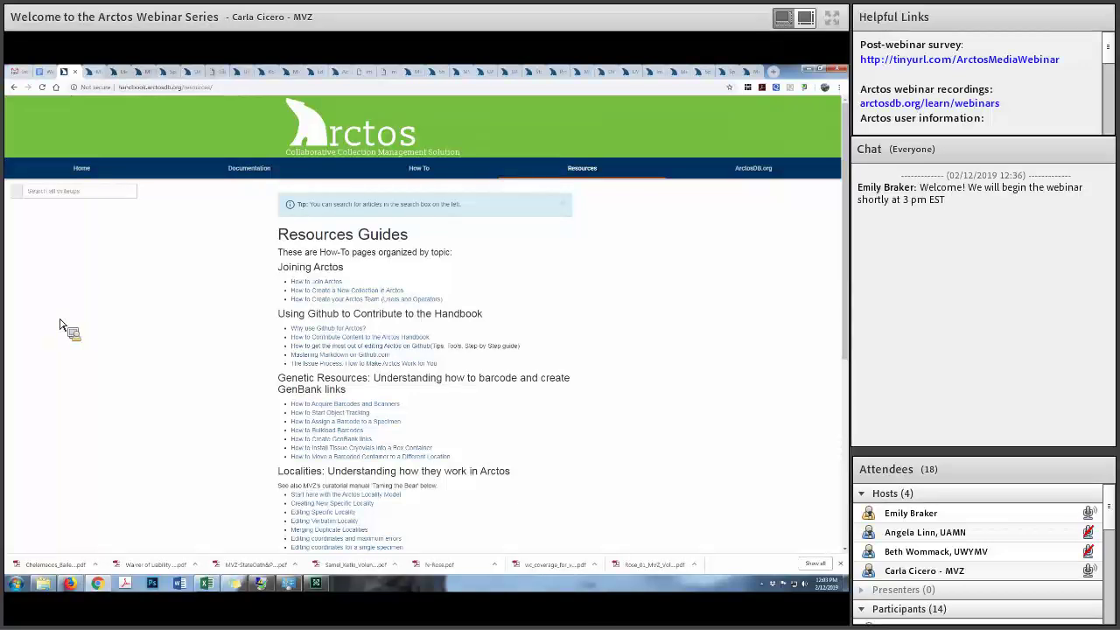
Examine the specimen record MVZ:Egg:13670 from its identification down to its linked media
left_click(91, 72)
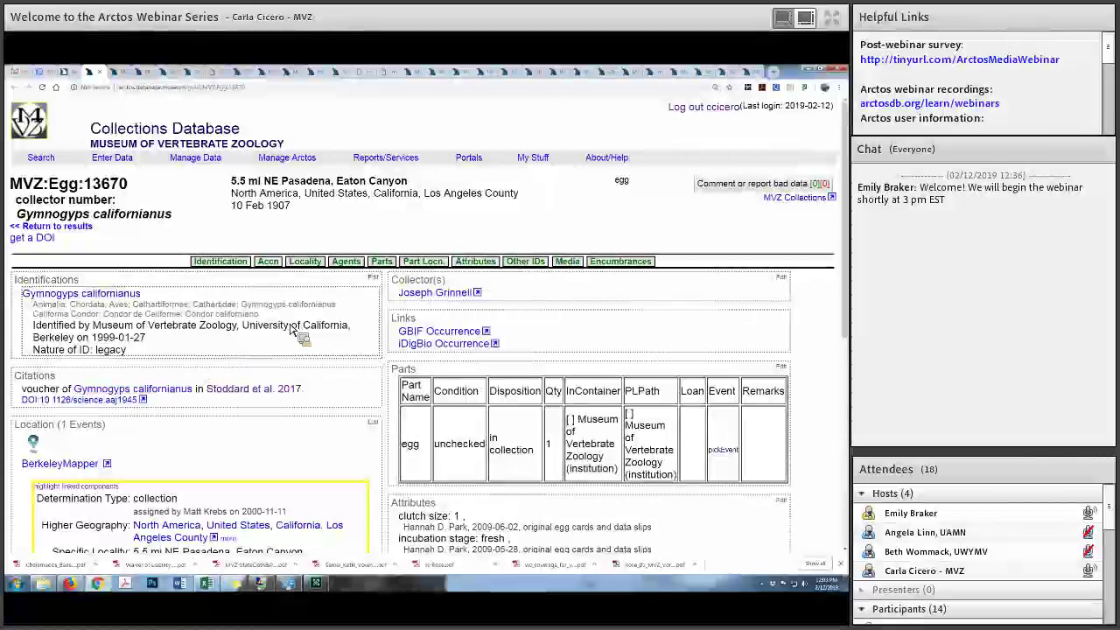
scroll(293, 328, "down", 3)
scroll(254, 263, "down", 1)
scroll(257, 282, "up", 3)
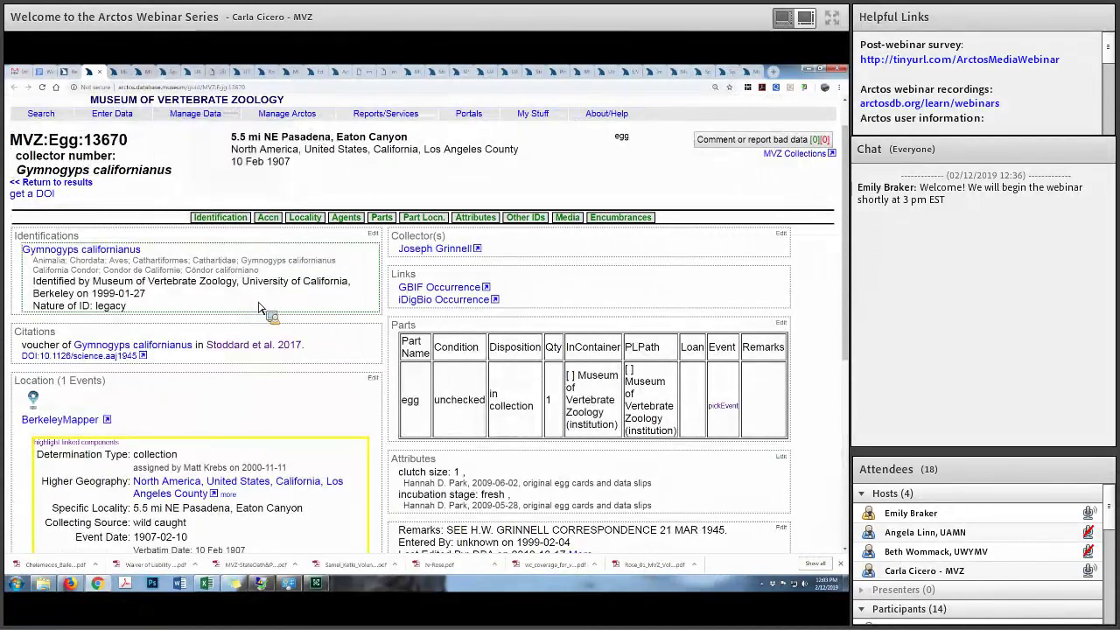
scroll(258, 307, "down", 5)
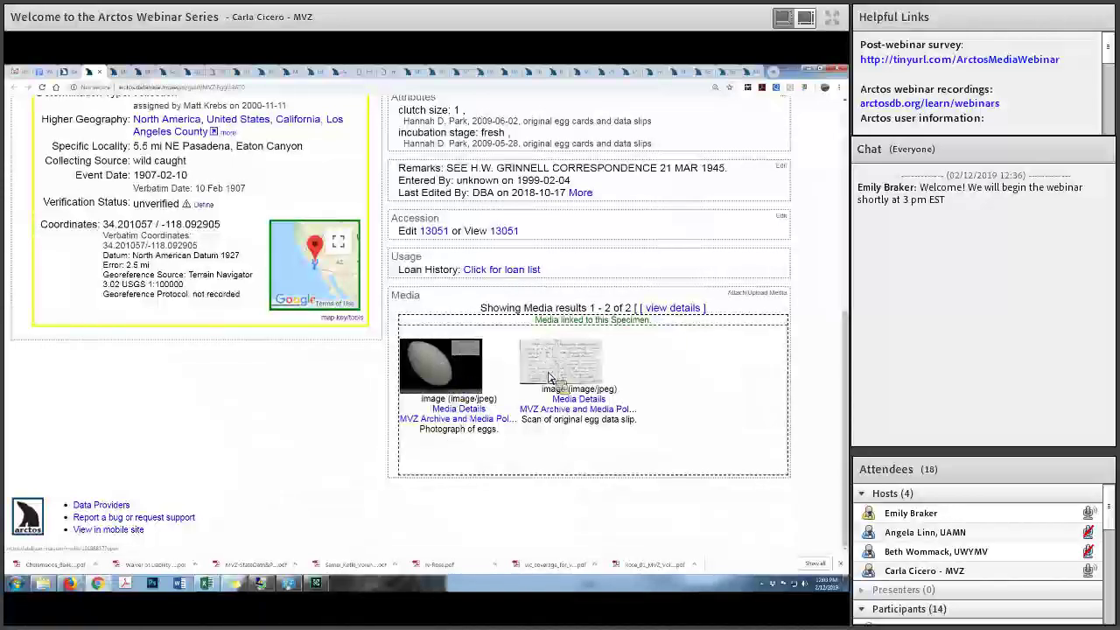
View the egg photograph and its web address, close it, and show the specimen's media records with their descriptions
left_click(440, 375)
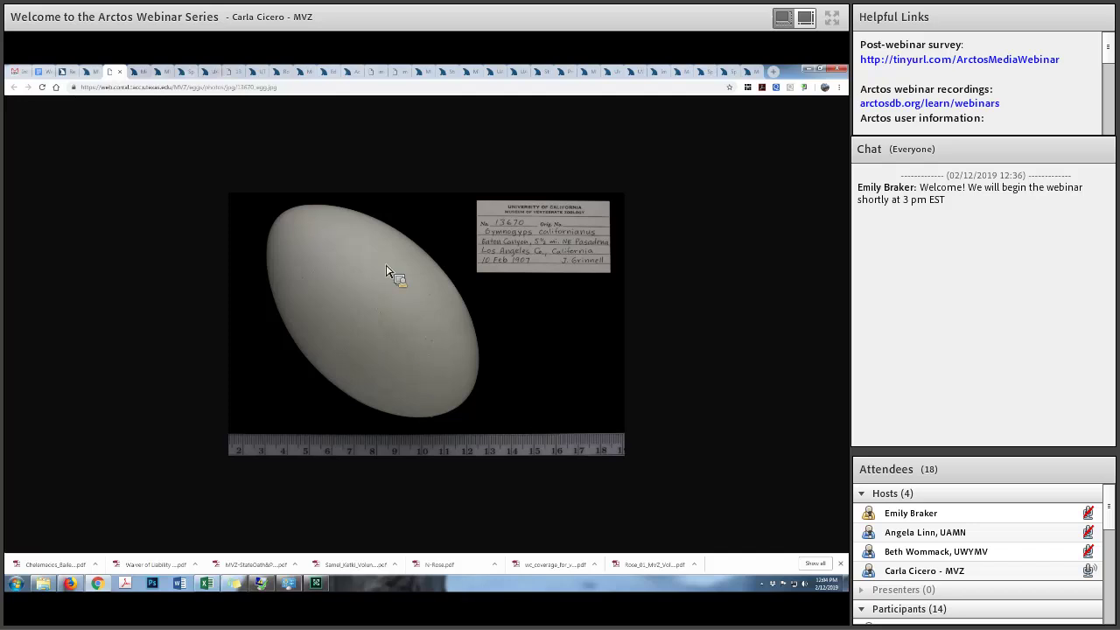
left_click(308, 89)
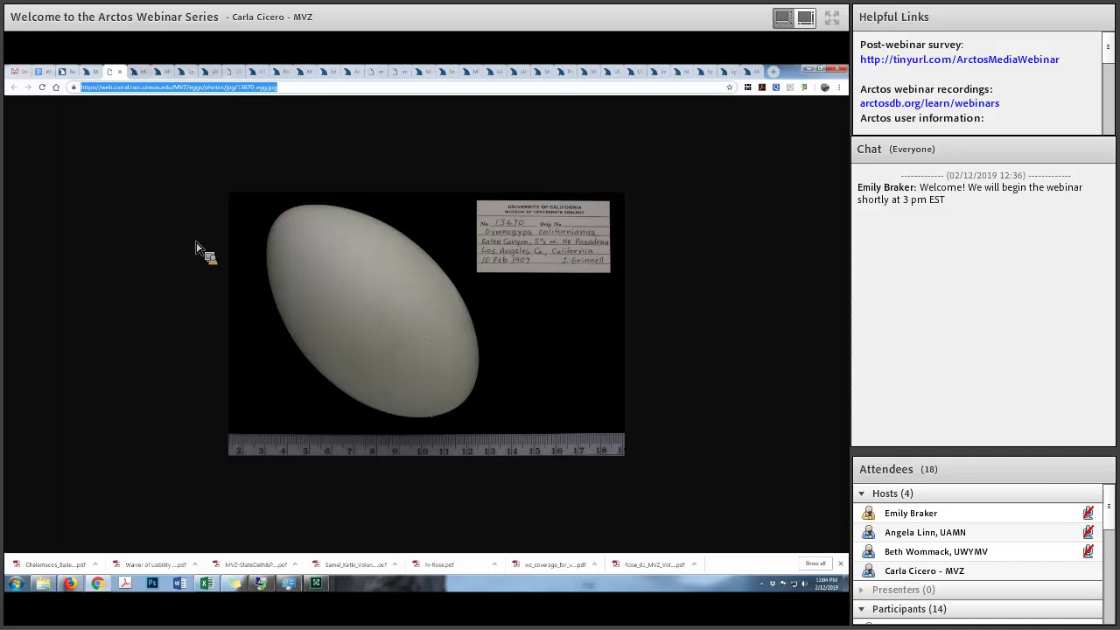
left_click(122, 74)
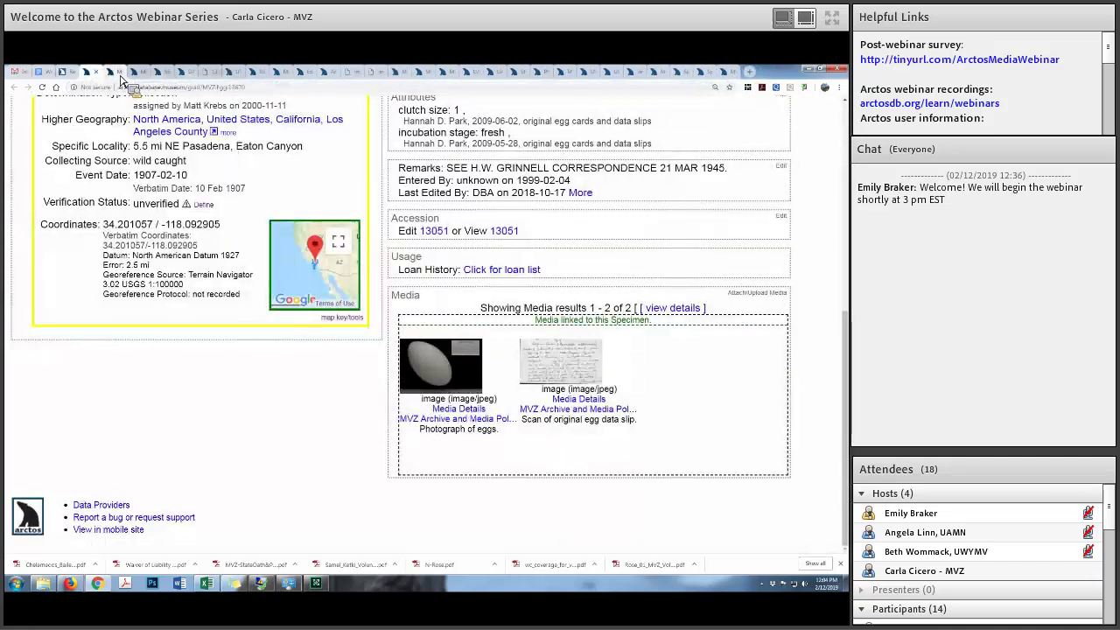
left_click(114, 72)
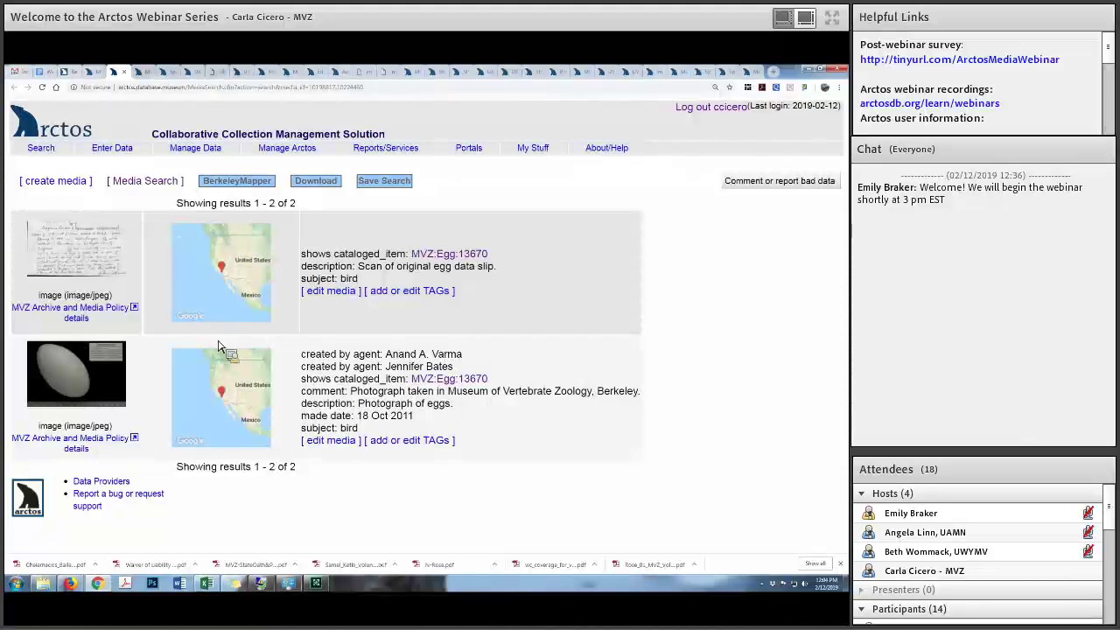
Review the specimen record MVZ:Bird:169682 down to its media and open the linked head scan on DigiMorph
left_click(137, 72)
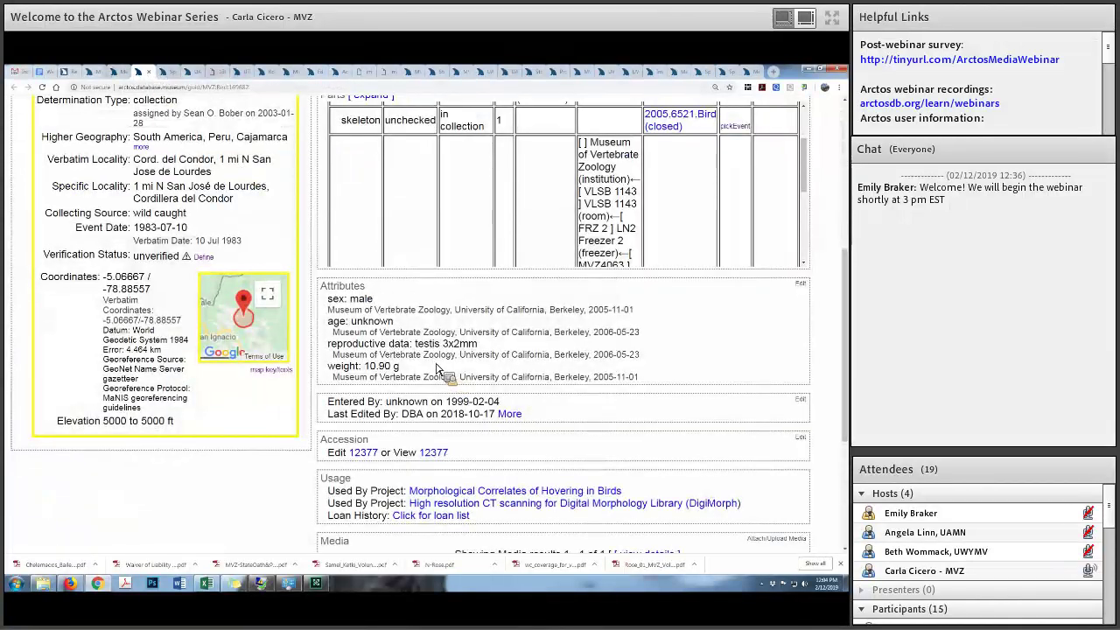
scroll(438, 367, "up", 5)
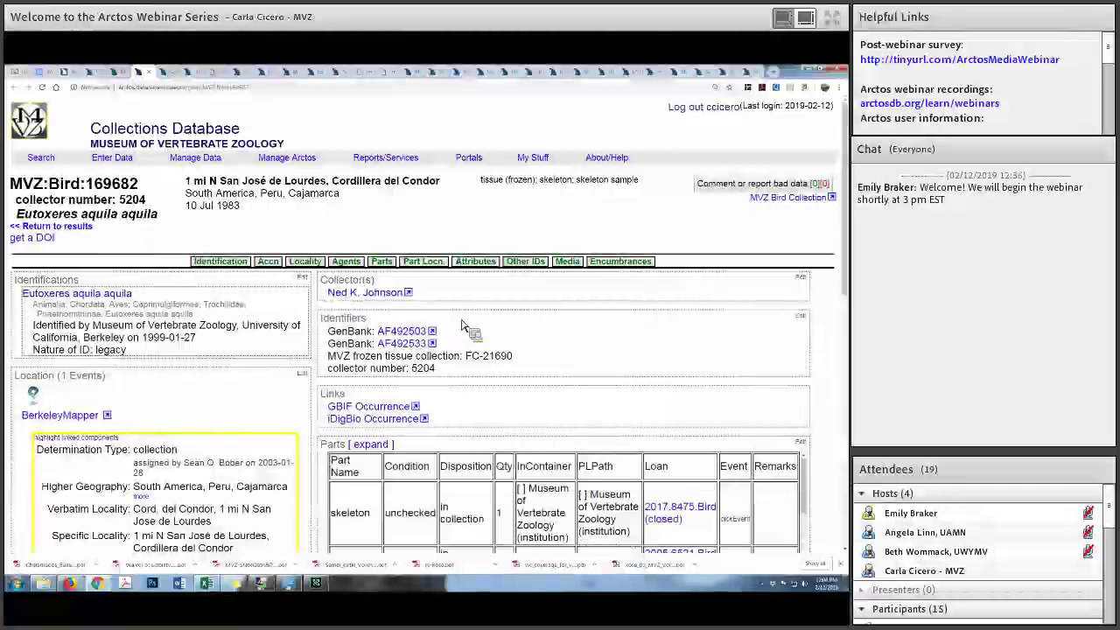
scroll(565, 375, "down", 3)
scroll(565, 374, "down", 3)
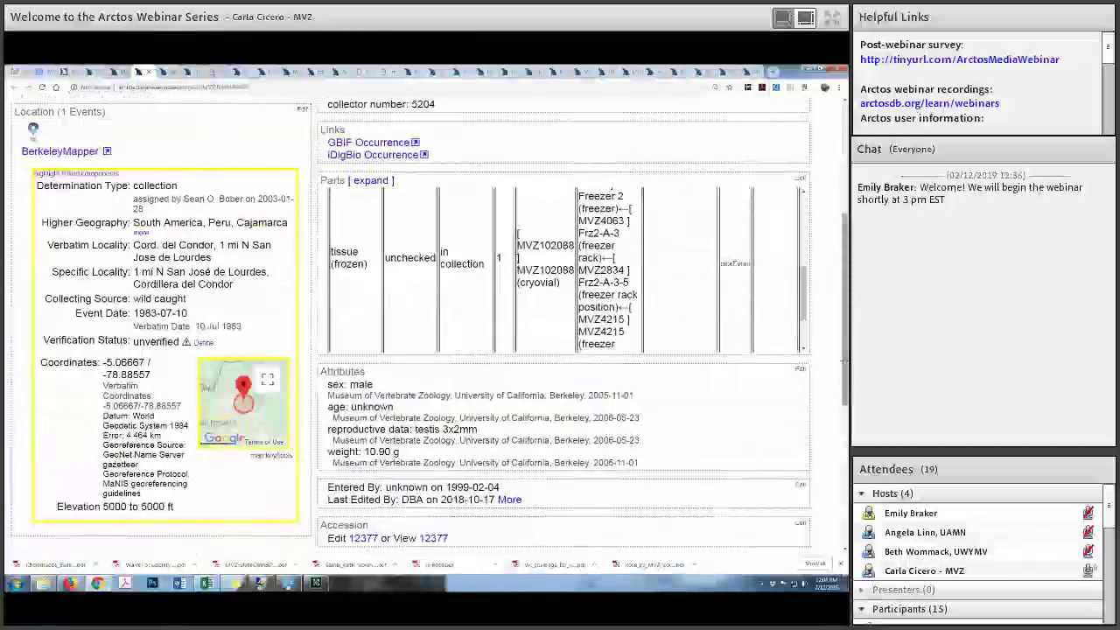
scroll(429, 455, "down", 5)
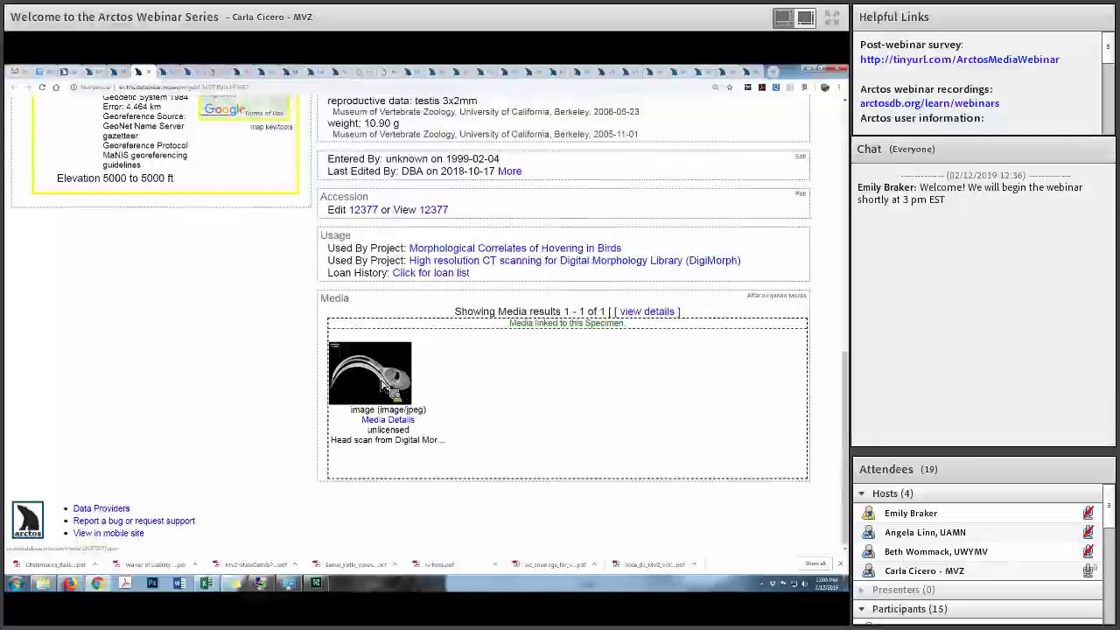
left_click(382, 384)
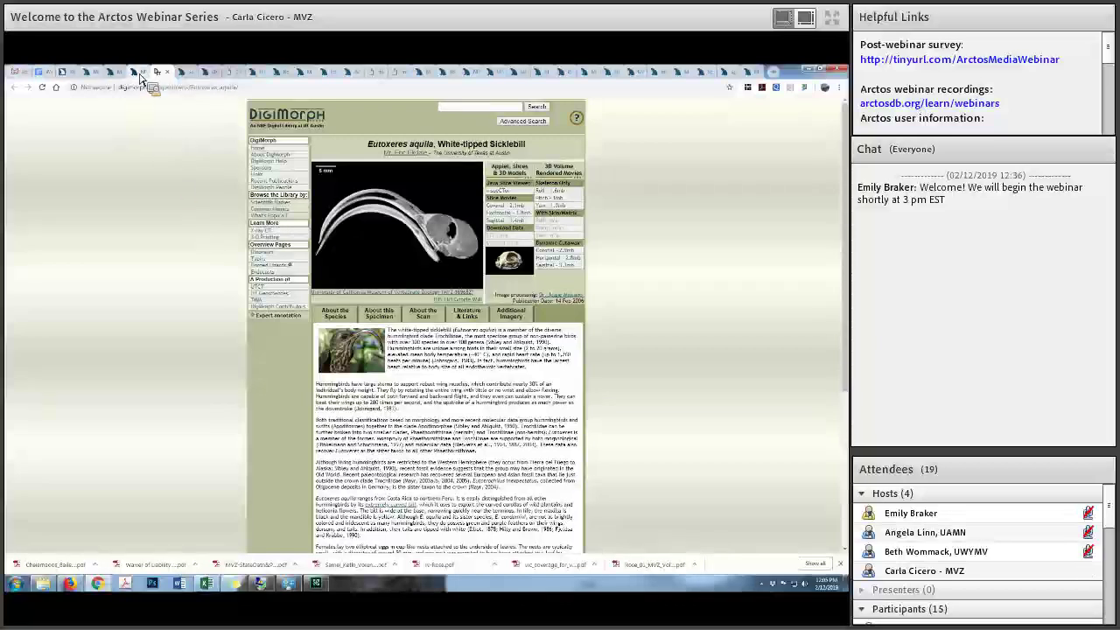
Search the specimen records with Other Identifier Type set to Morphosource
left_click(182, 74)
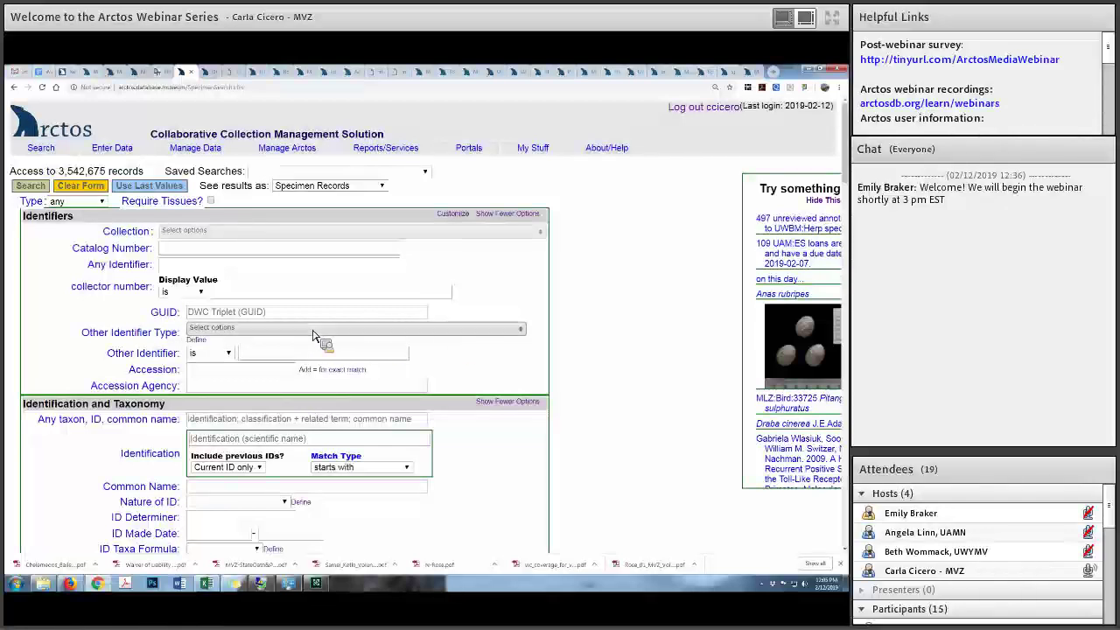
left_click(521, 331)
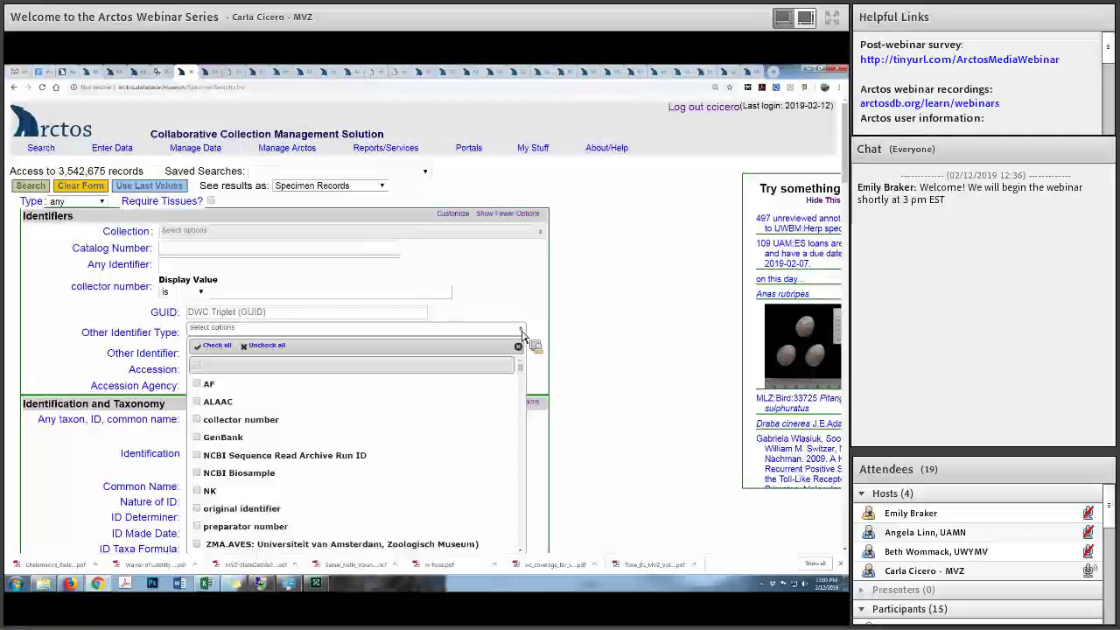
left_click_drag(520, 368, 528, 446)
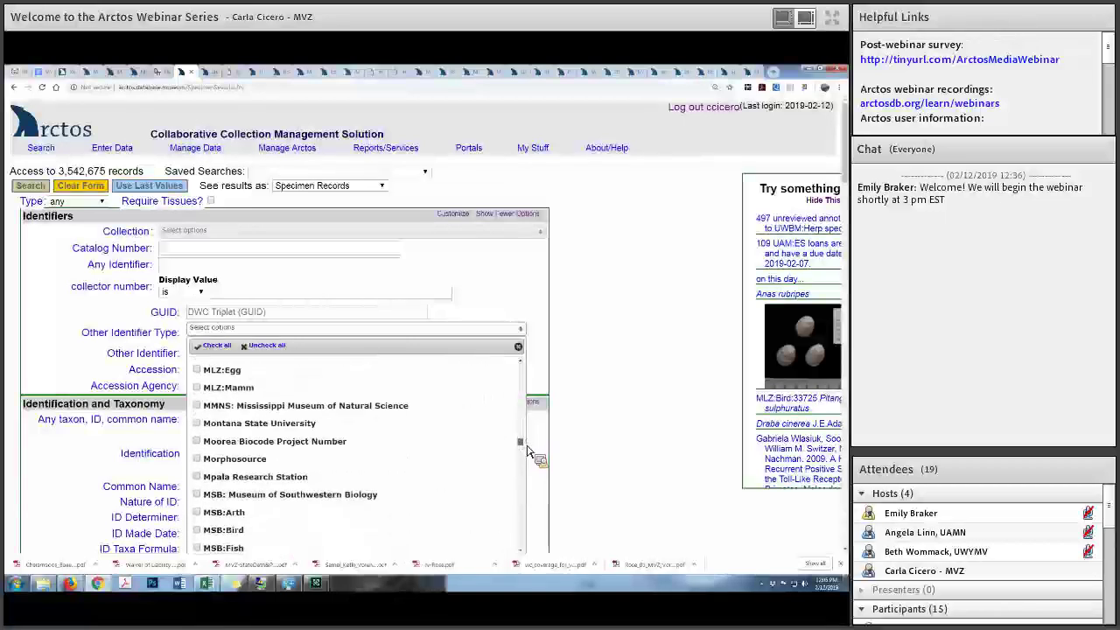
left_click(197, 459)
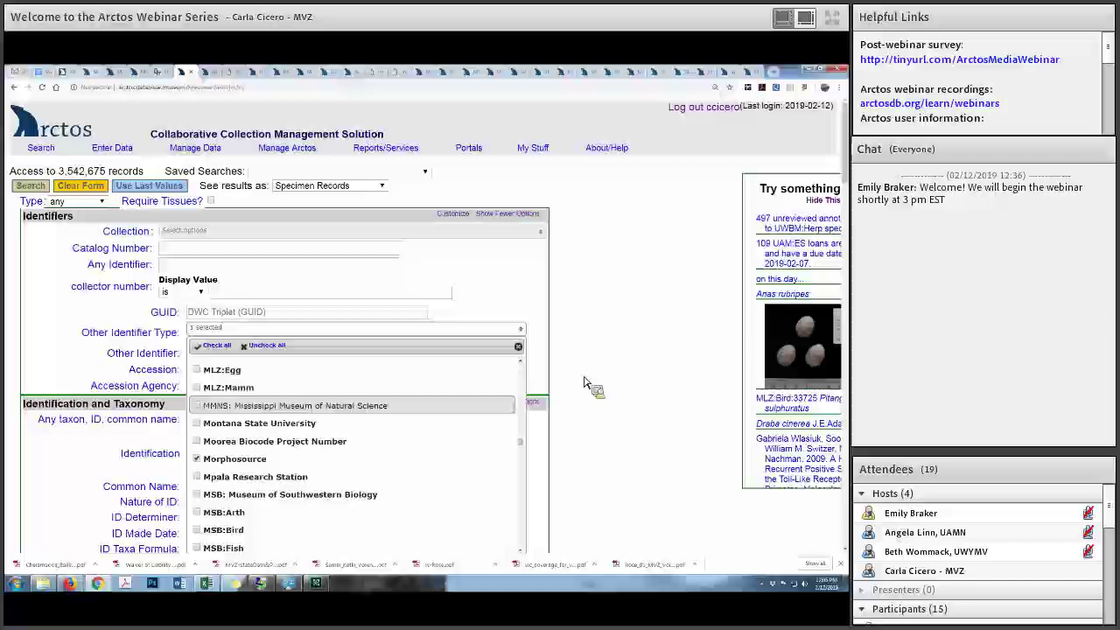
left_click(587, 384)
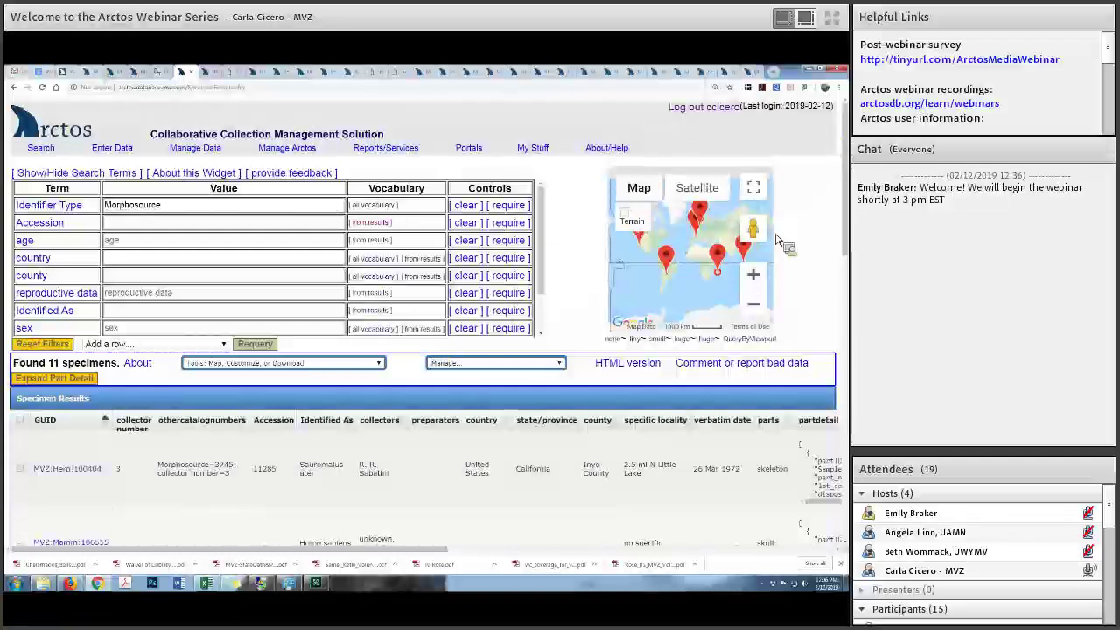
Look through the Morphosource specimen results and open the record MVZ:Herp:100404
scroll(845, 226, "down", 3)
scroll(846, 226, "down", 1)
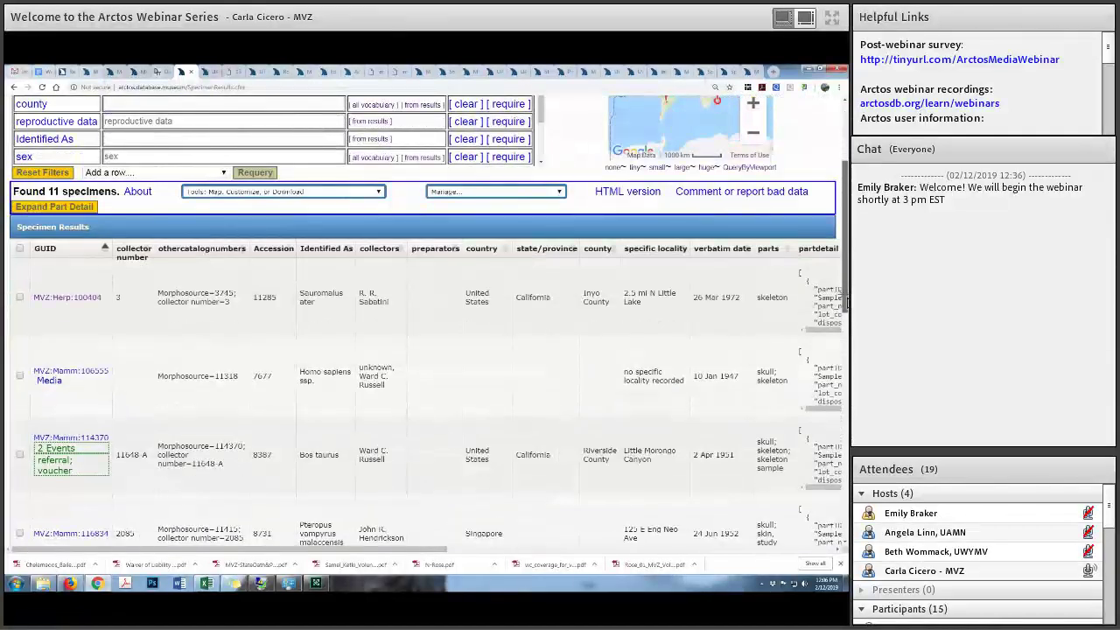
scroll(843, 302, "down", 2)
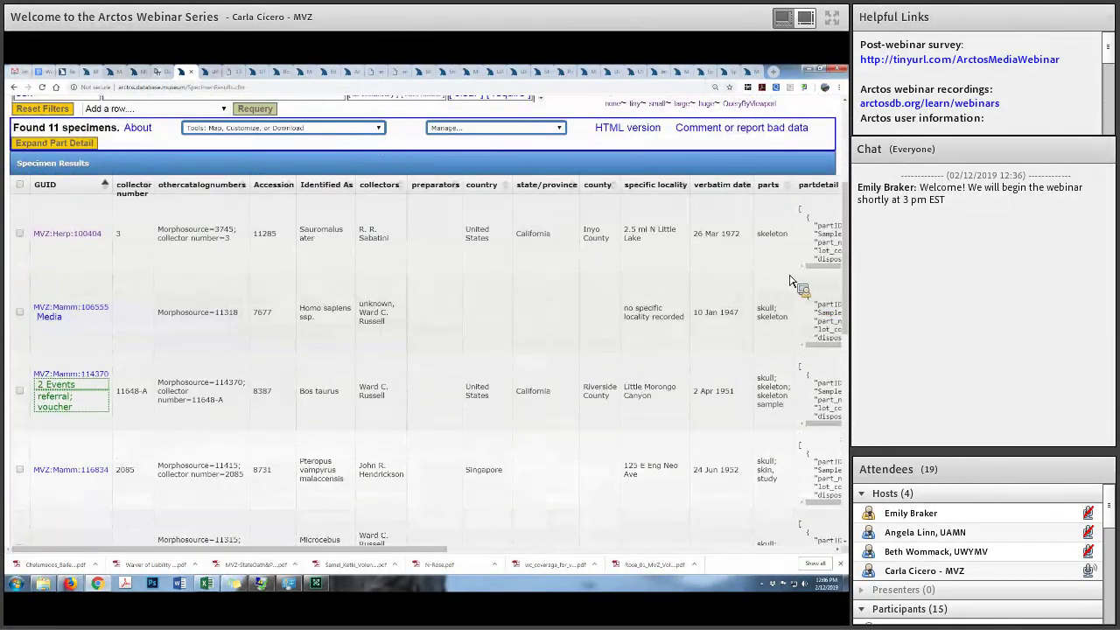
left_click(76, 235)
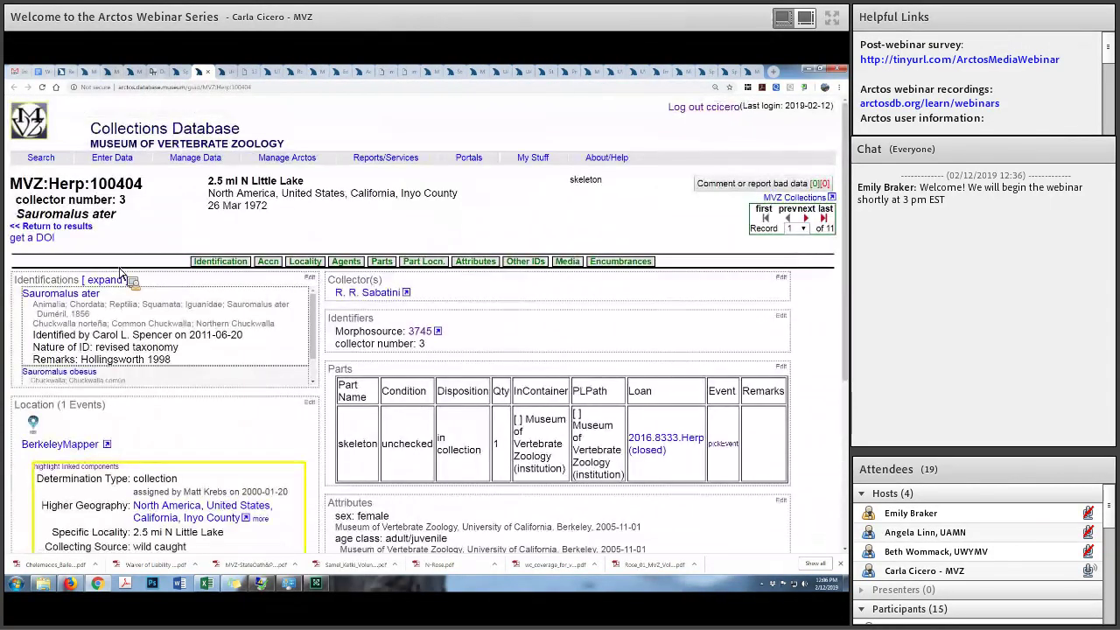
Follow the Sauromalus ater record's Morphosource identifier to its external specimen page, then return to the Arctos record
scroll(175, 280, "down", 3)
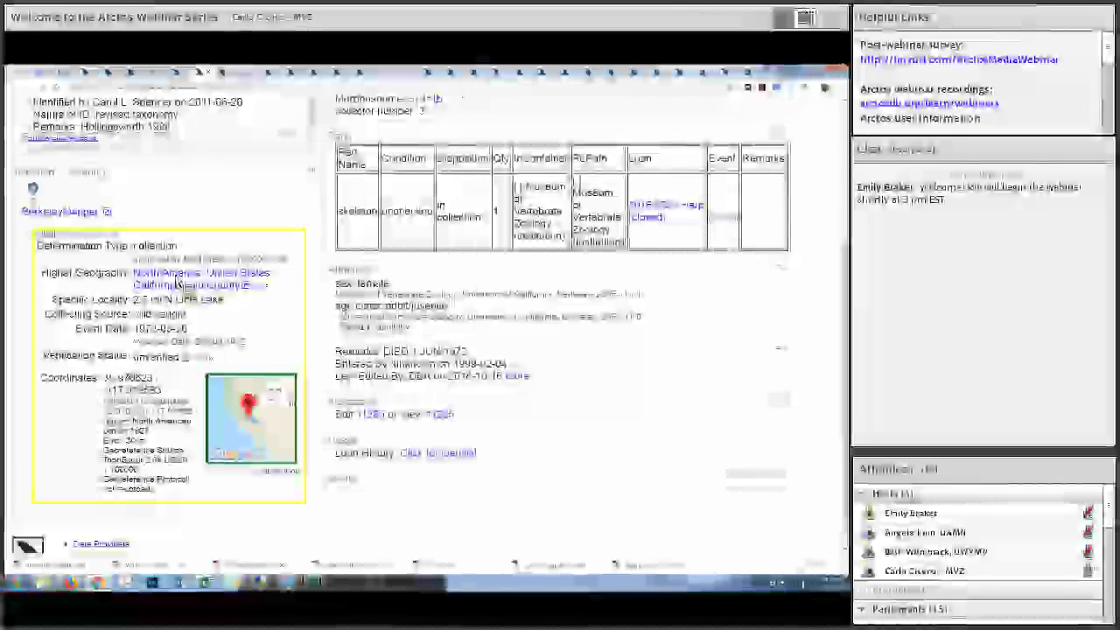
scroll(419, 337, "up", 3)
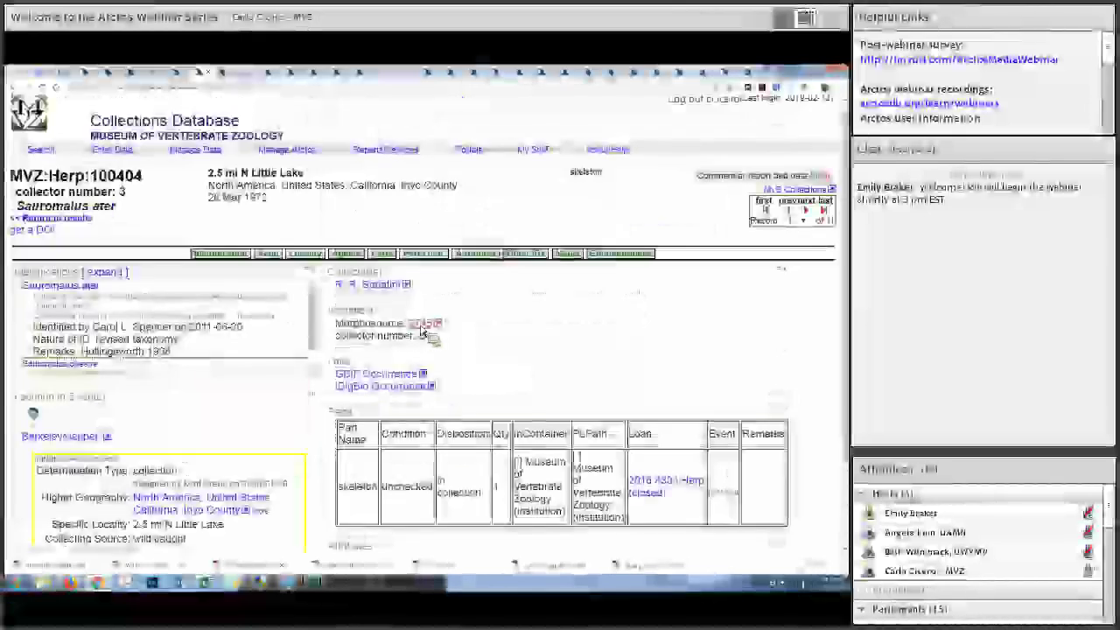
left_click(422, 328)
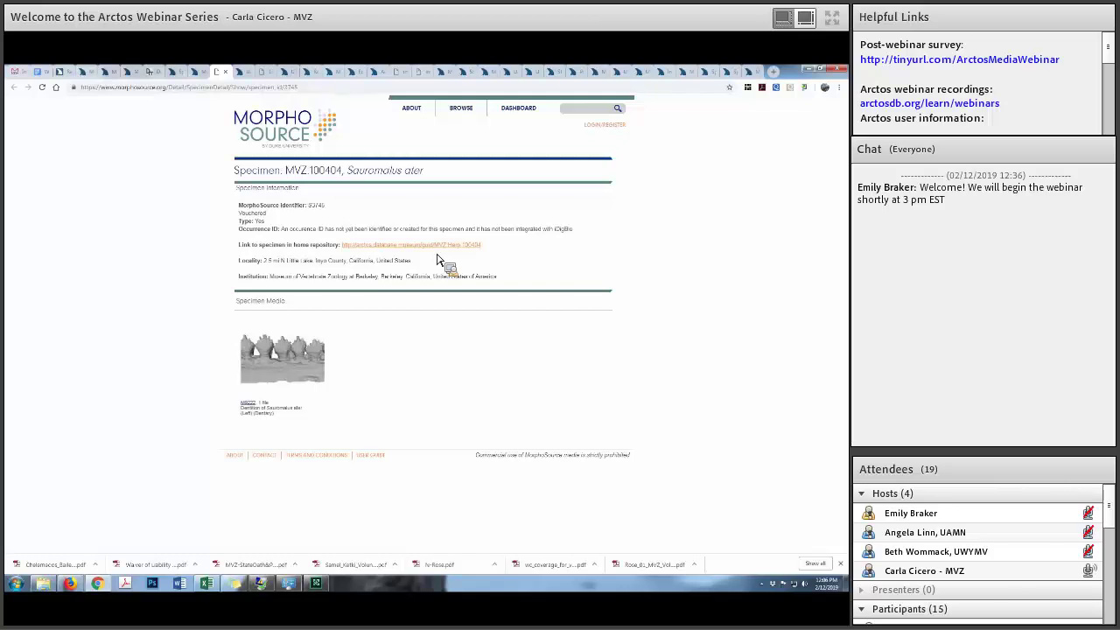
left_click(226, 72)
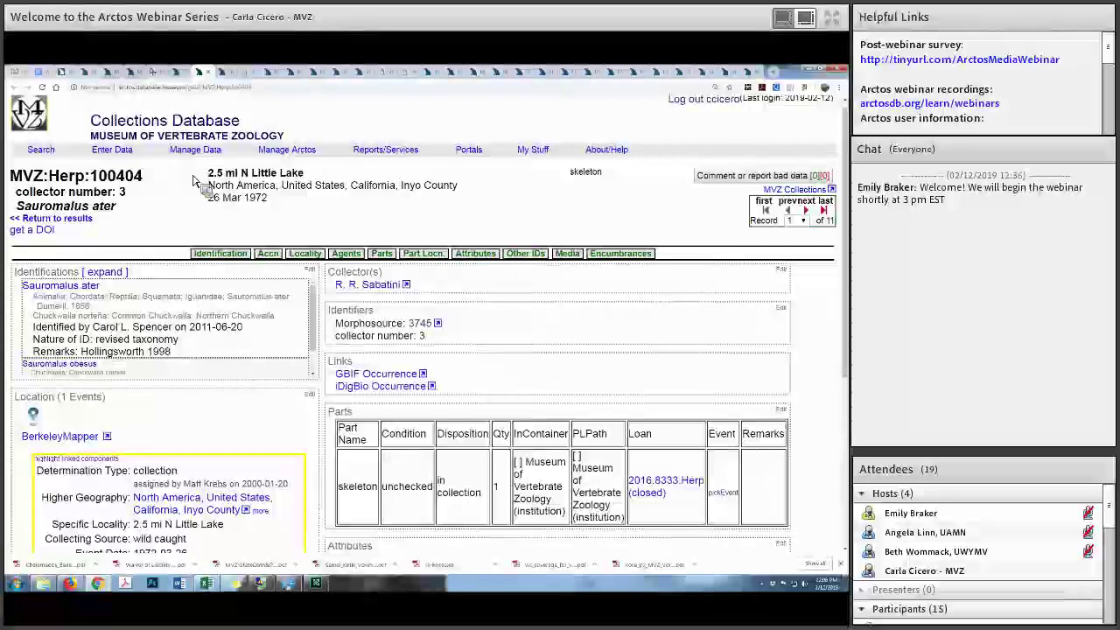
Review the willow root basket record UAM:EH:0693-0012AB down to its media and open the photograph of the basket with its lid off
left_click(231, 75)
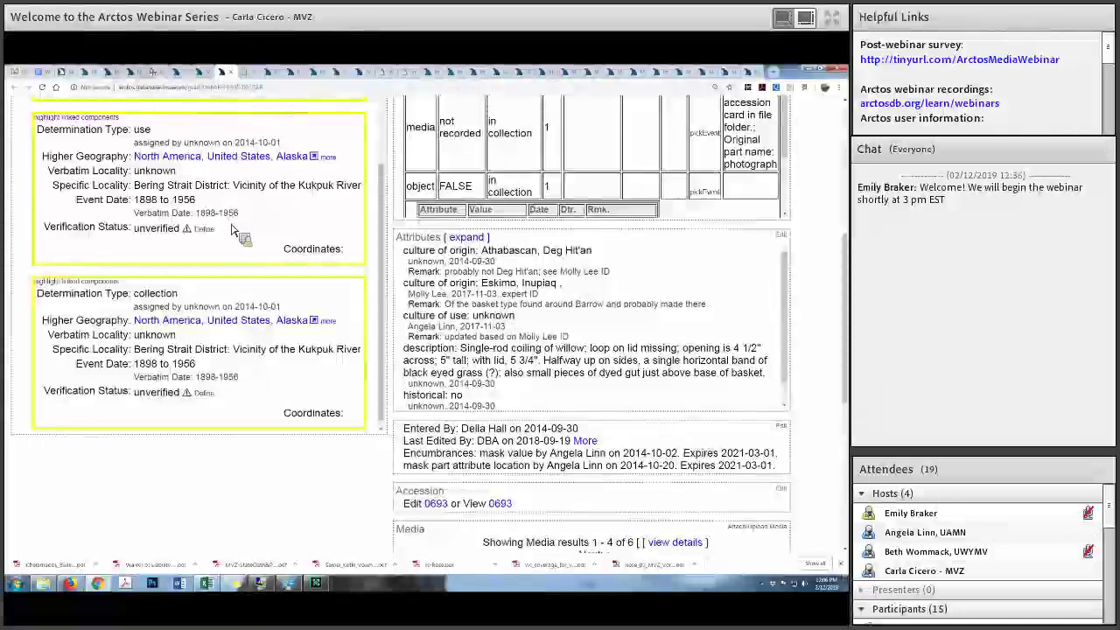
scroll(271, 359, "up", 3)
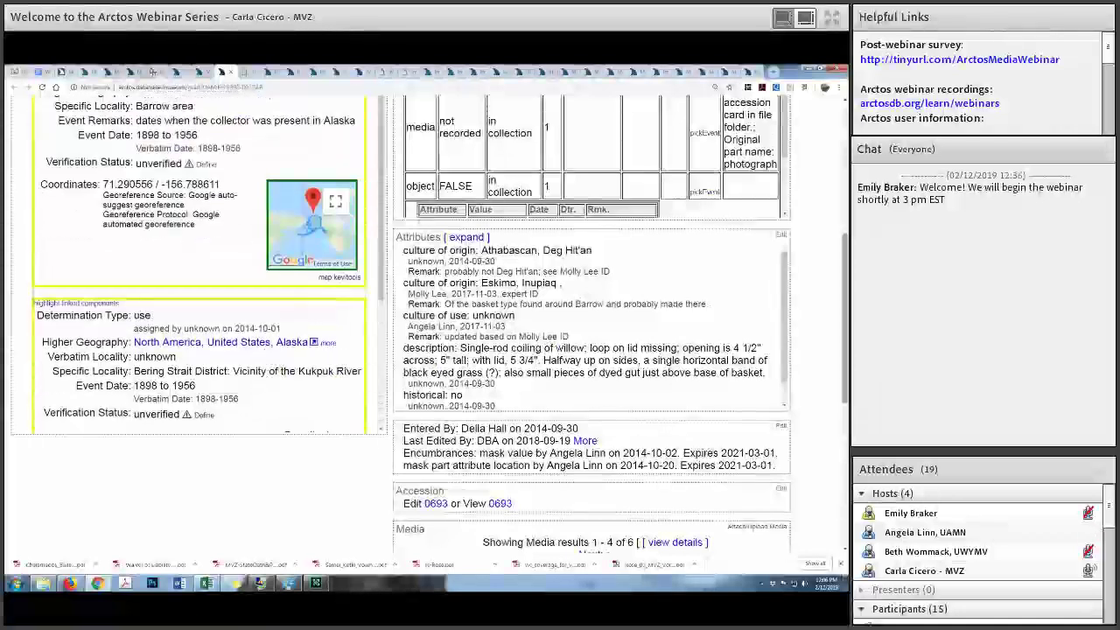
scroll(420, 324, "up", 10)
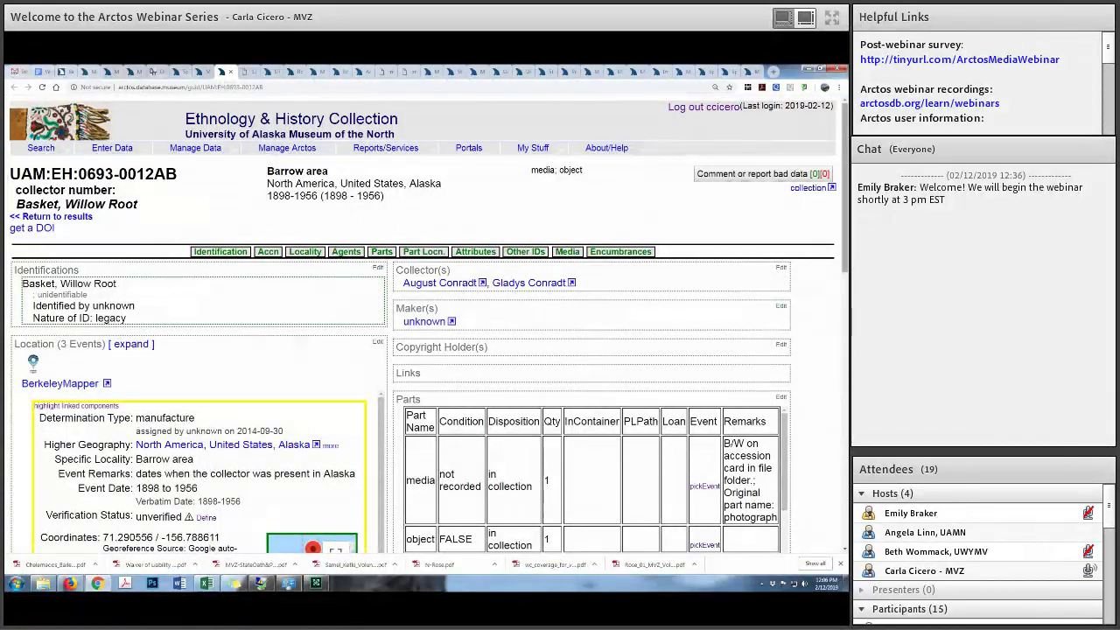
scroll(846, 140, "down", 1)
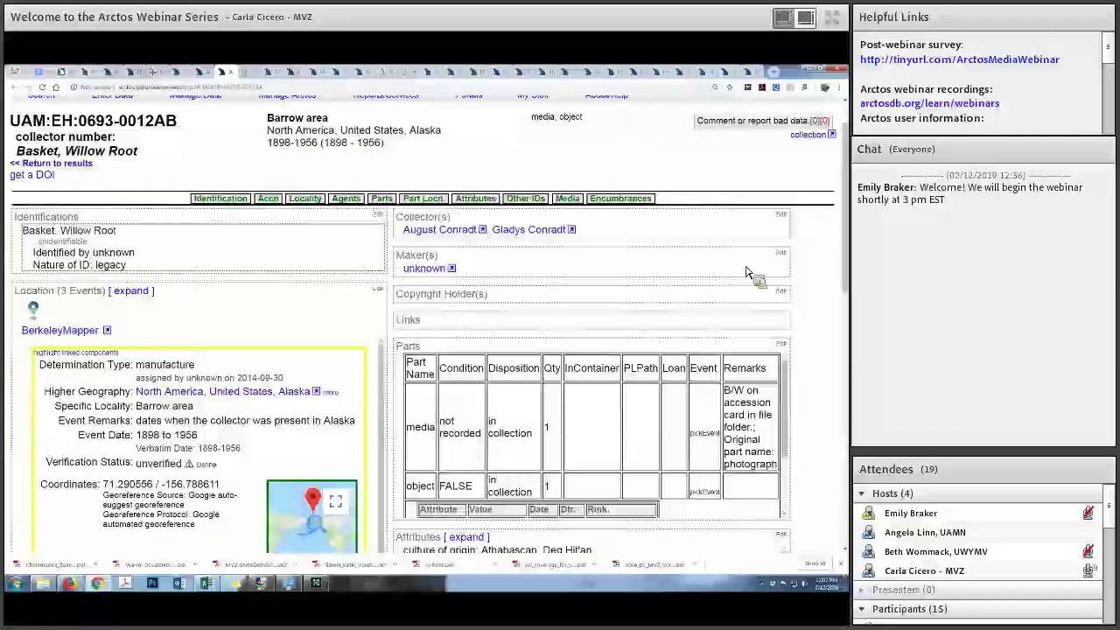
scroll(757, 279, "down", 2)
scroll(843, 324, "down", 6)
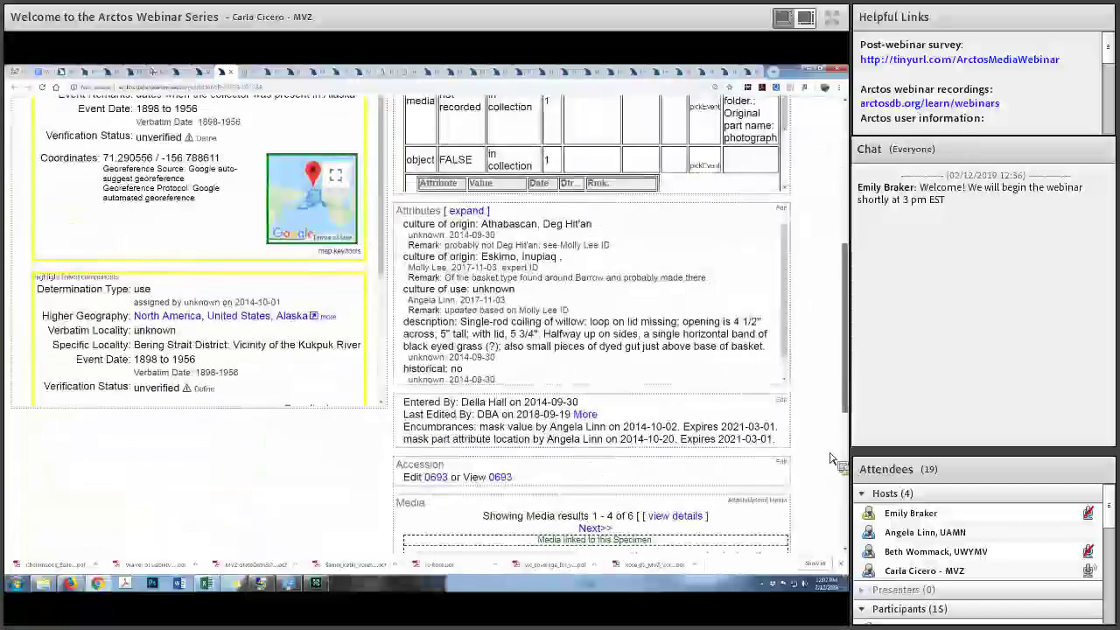
scroll(837, 450, "down", 3)
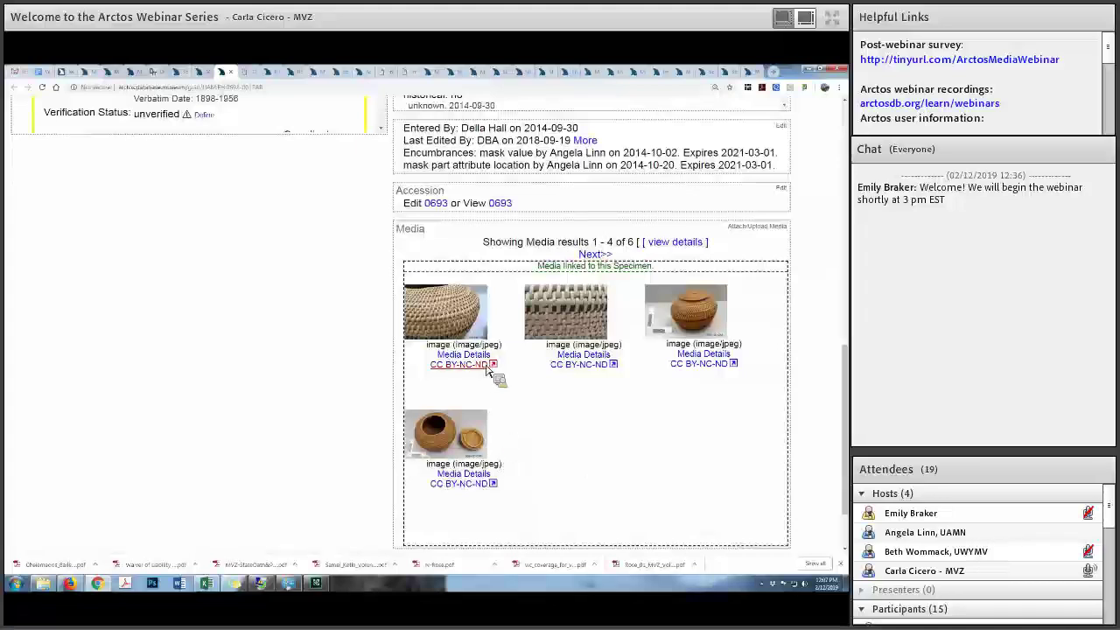
left_click(454, 437)
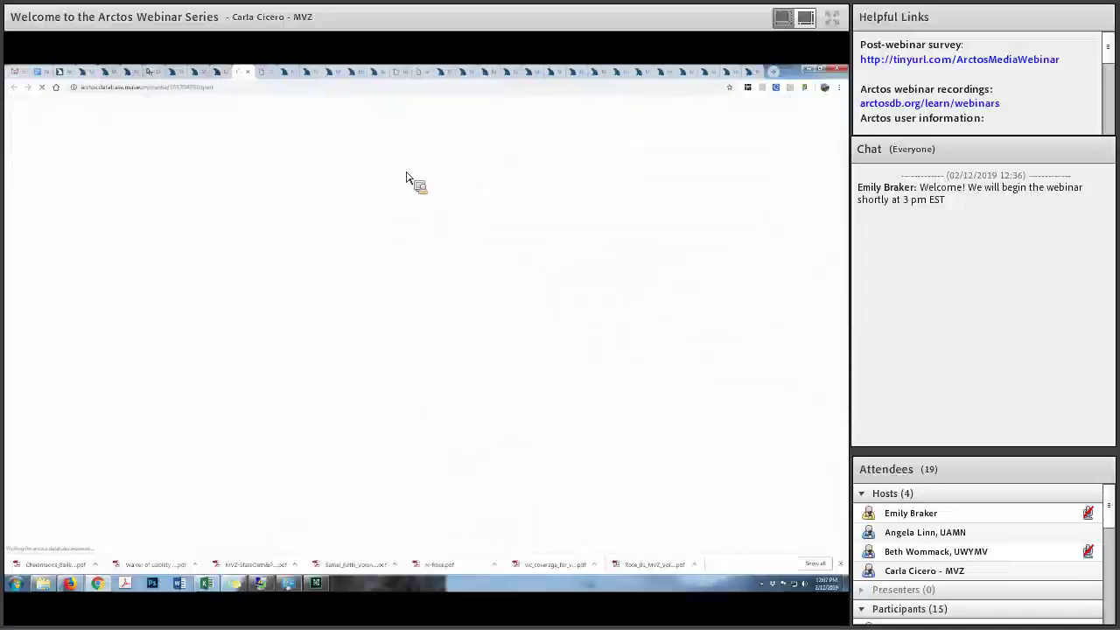
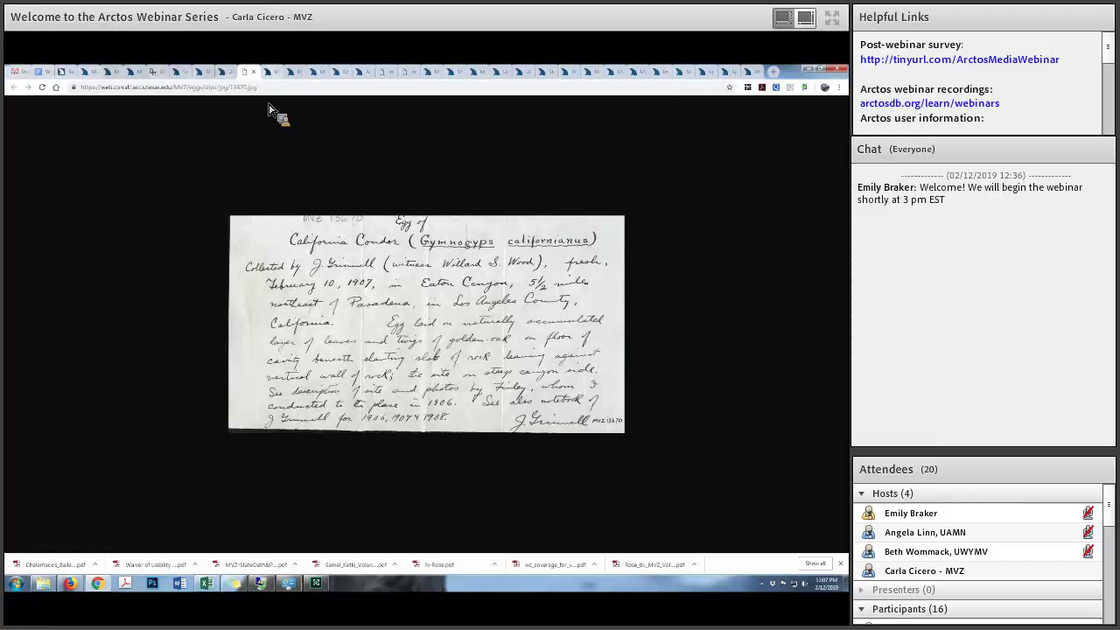
Review the specimen record UTEP:ES:22-1609 down to its media and open the field catalogue page under Tagged in Media
left_click(269, 71)
scroll(298, 278, "up", 5)
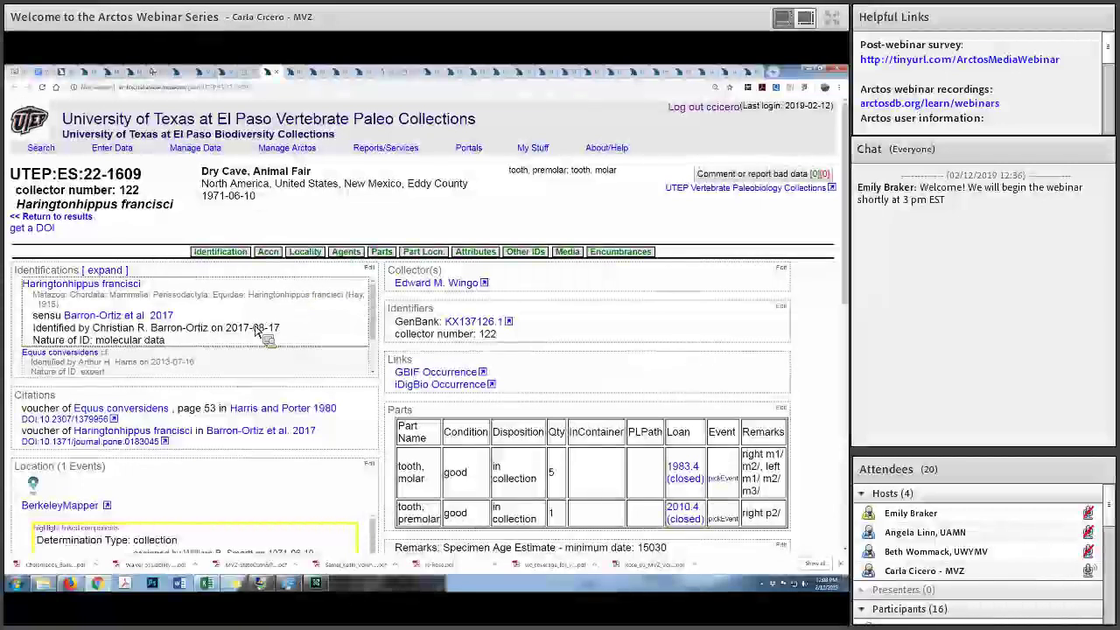
scroll(241, 347, "down", 2)
scroll(242, 347, "down", 3)
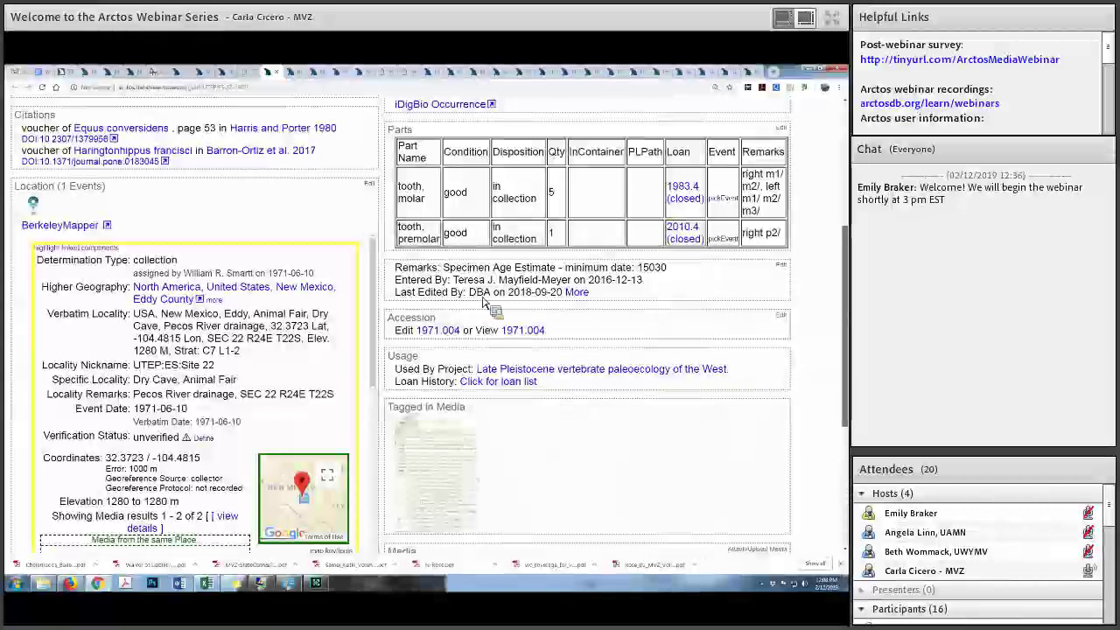
scroll(483, 302, "down", 3)
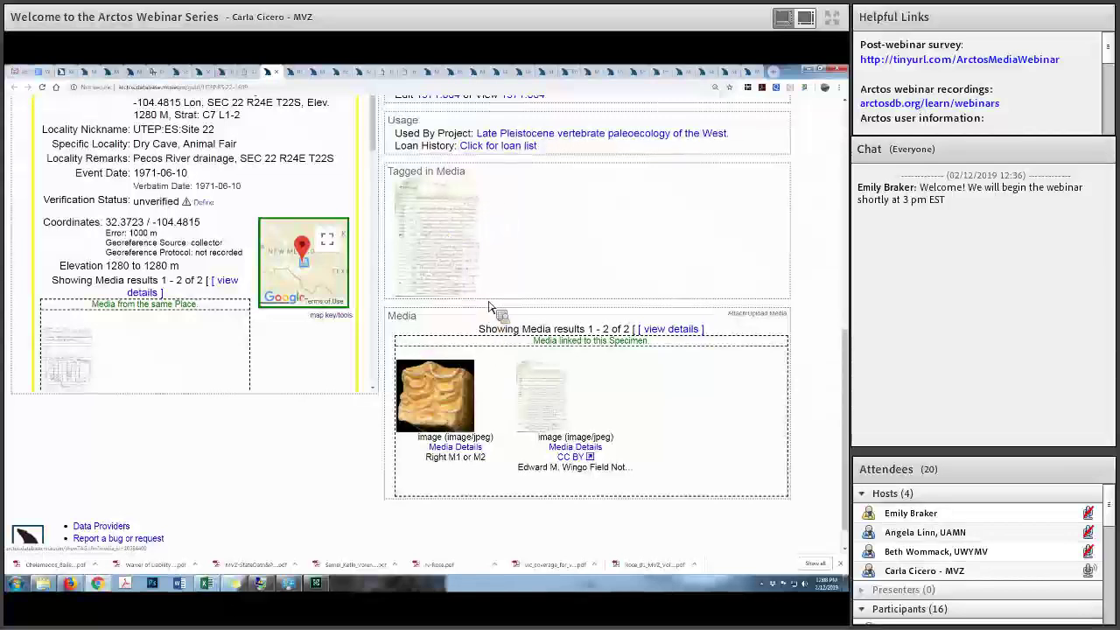
left_click(451, 254)
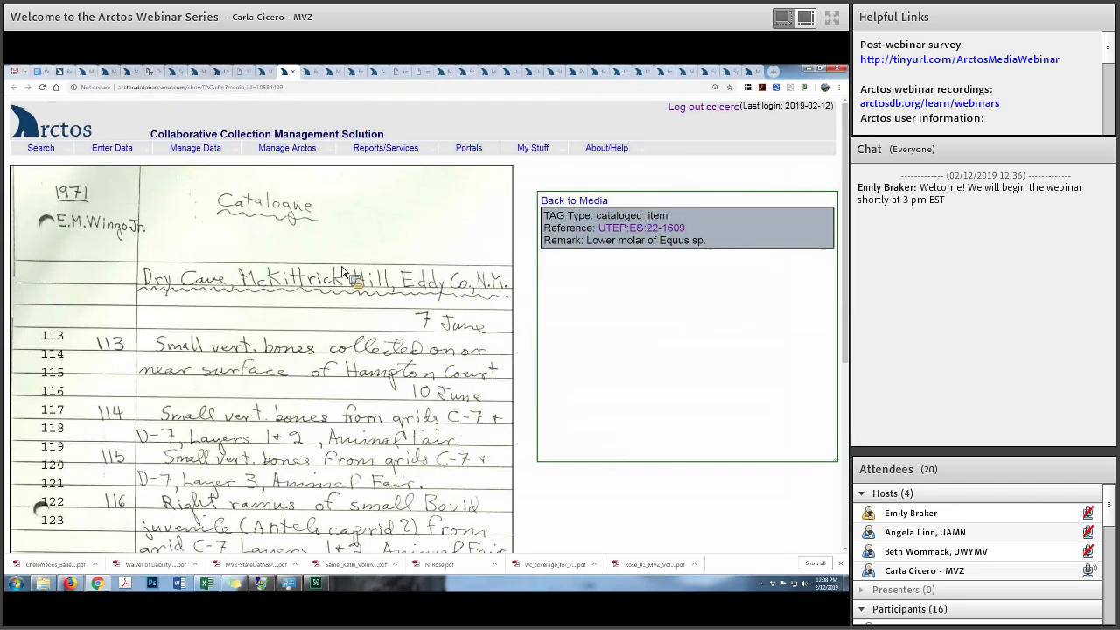
Examine the tagged entry 122 on the catalogue page, follow its reference to UTEP:ES:22-1609, and return to the page
scroll(319, 310, "down", 3)
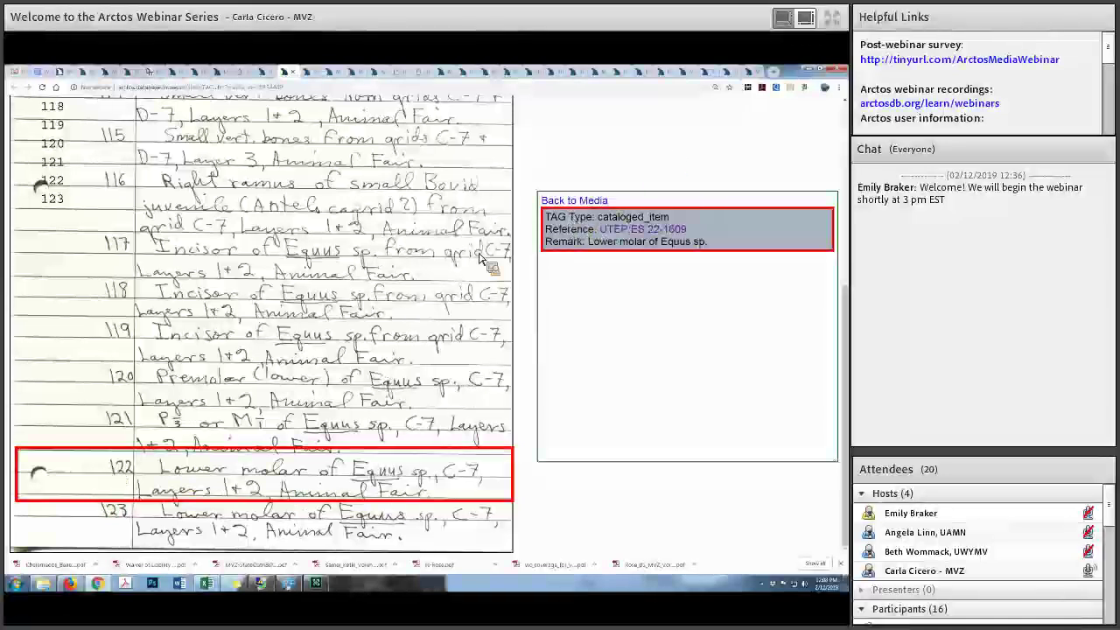
left_click(637, 228)
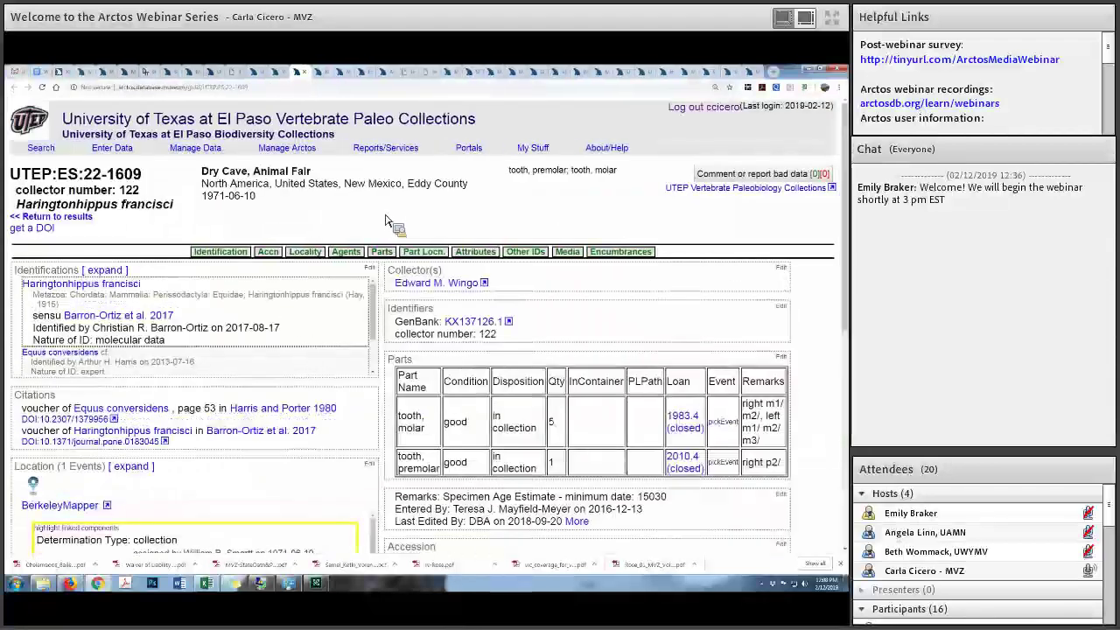
left_click(297, 71)
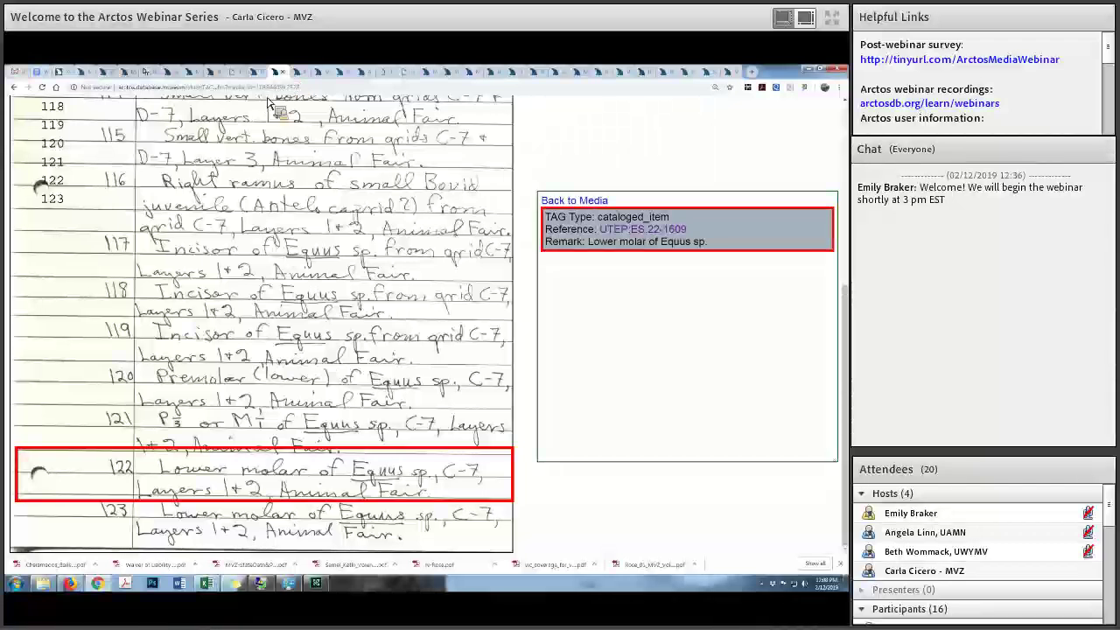
Examine the cataloged-item tags on ledger page 1187, view the tagged record UAM:Bird:2877, and return to the ledger
key("ctrl+Tab")
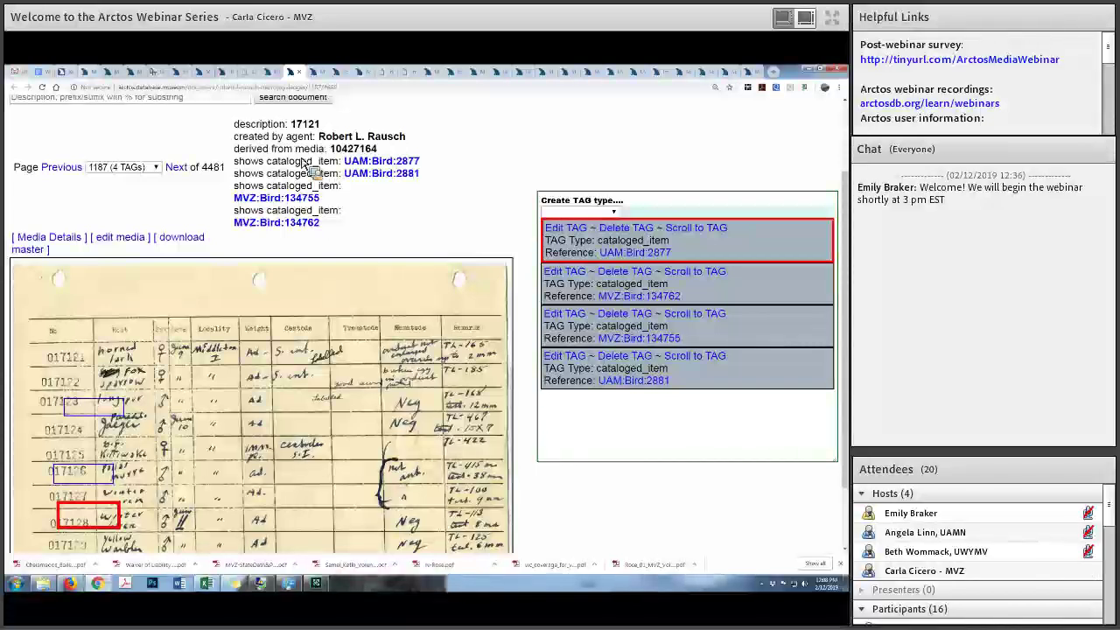
scroll(188, 394, "down", 2)
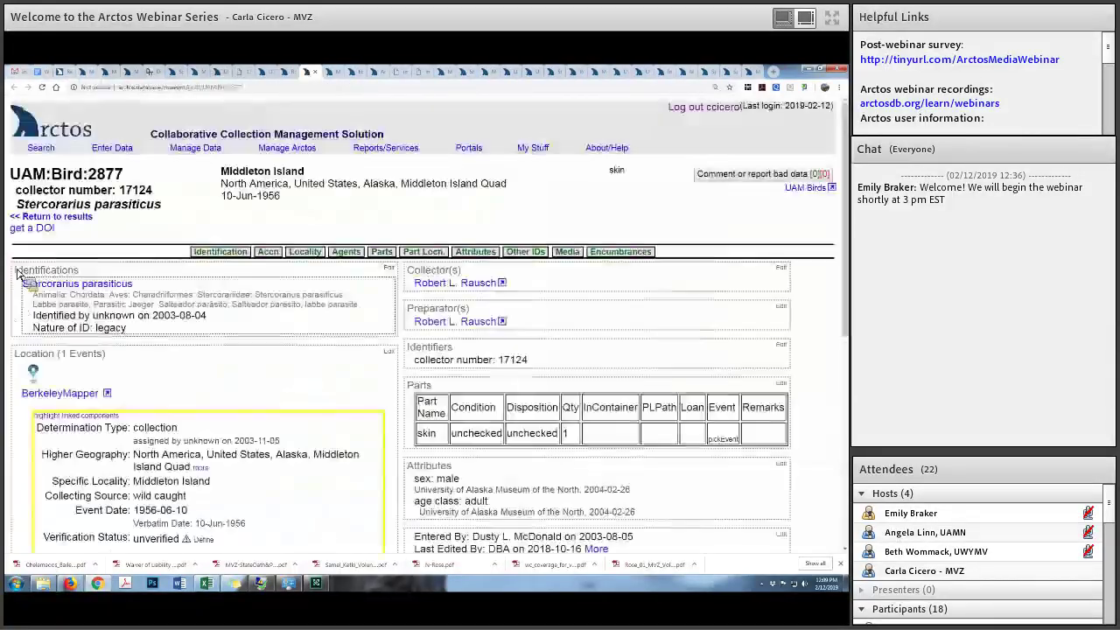
left_click(316, 74)
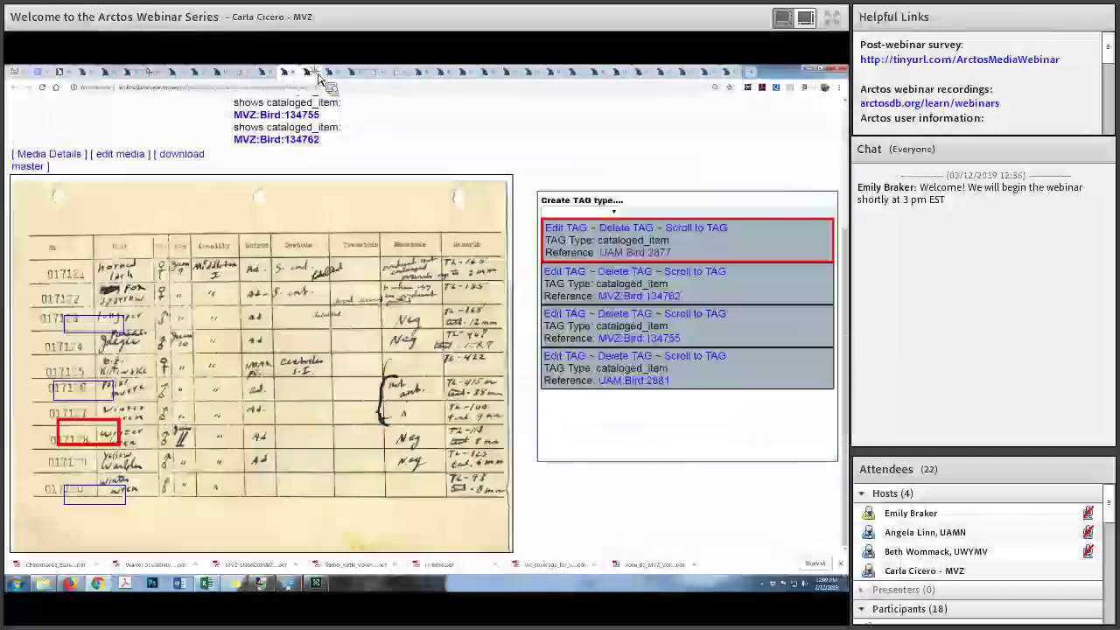
Review the Ursus arctos record MVZ:Mamm:27928 down to its media and open the first linked correspondence PDF
left_click(309, 74)
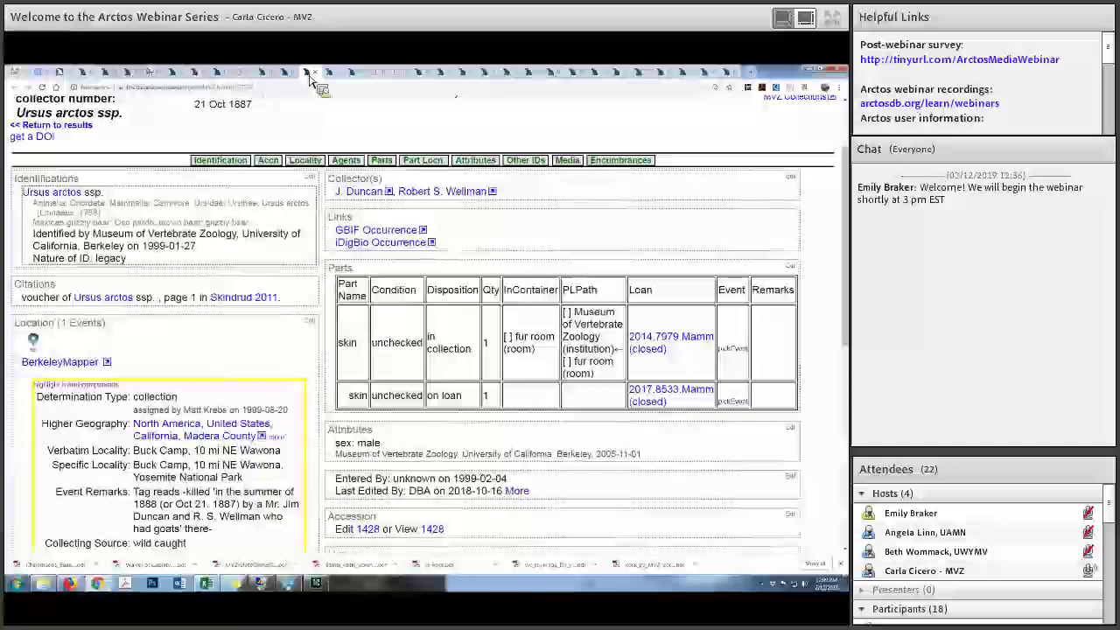
scroll(436, 315, "up", 3)
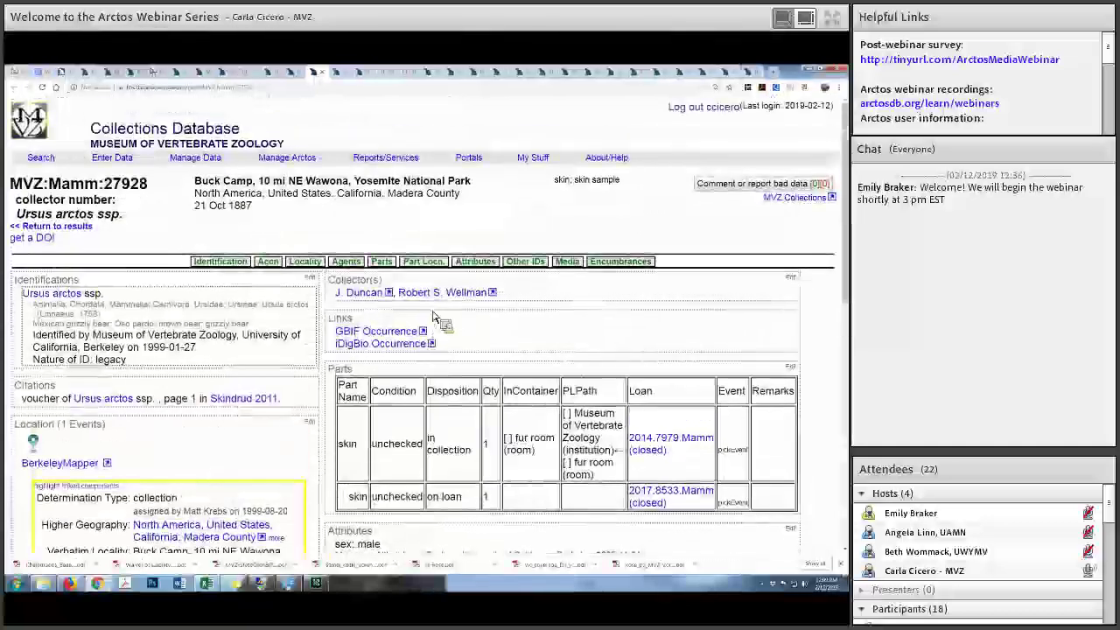
scroll(435, 317, "down", 2)
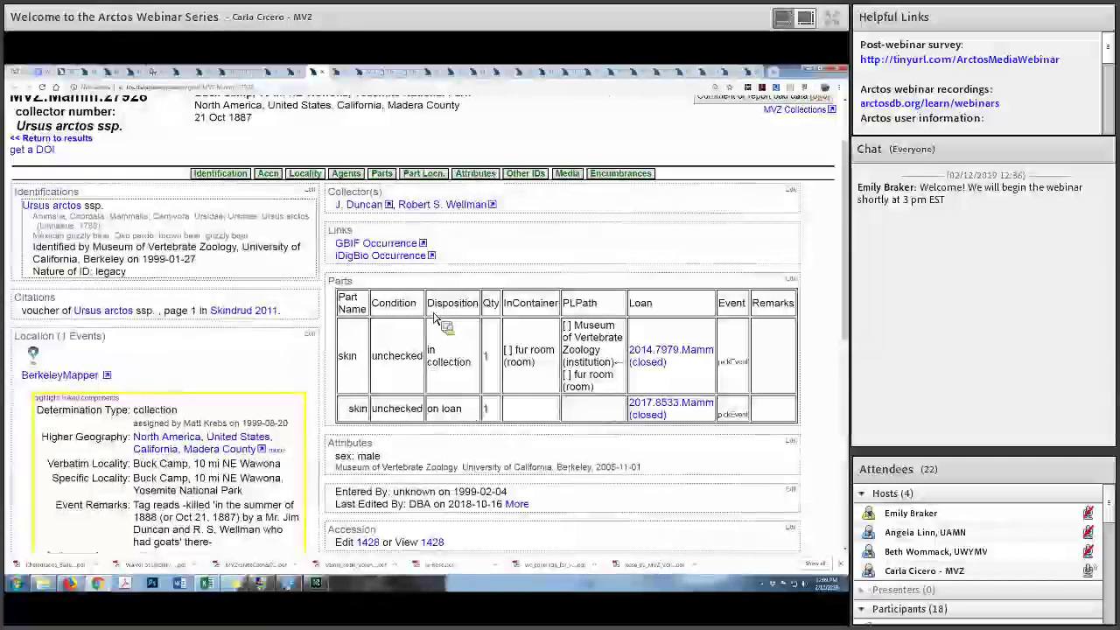
scroll(227, 389, "up", 2)
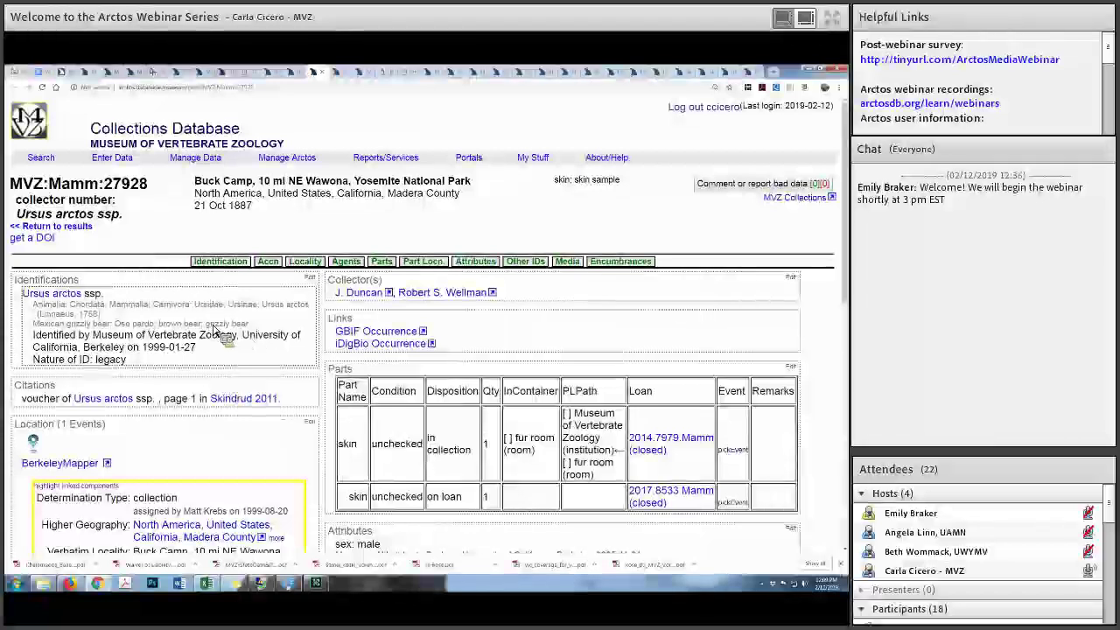
scroll(213, 331, "down", 3)
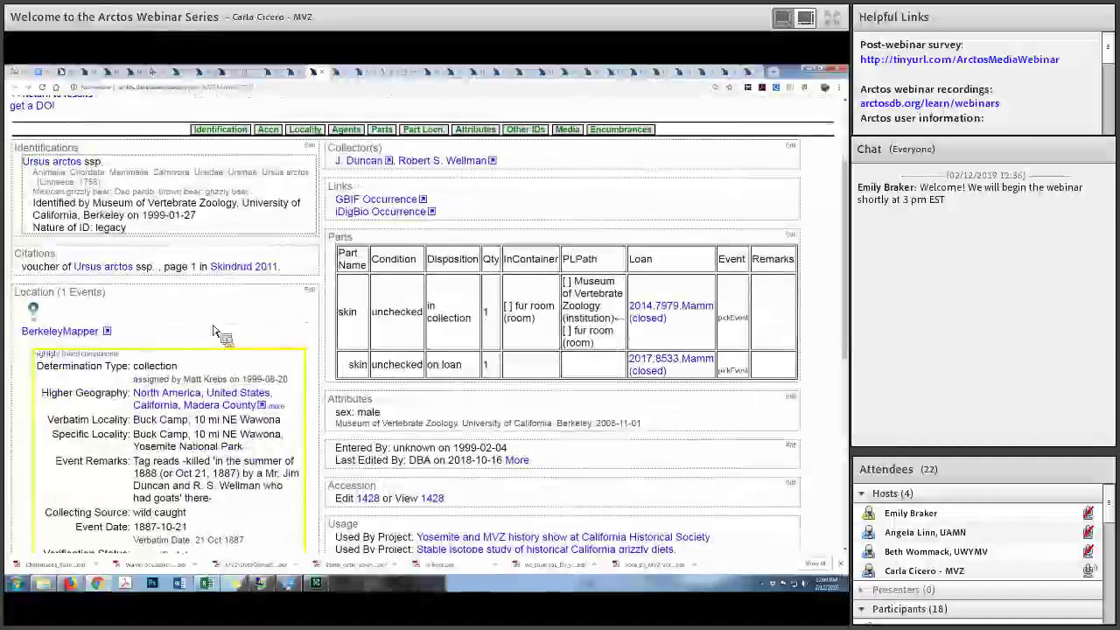
scroll(213, 331, "up", 1)
scroll(212, 331, "down", 4)
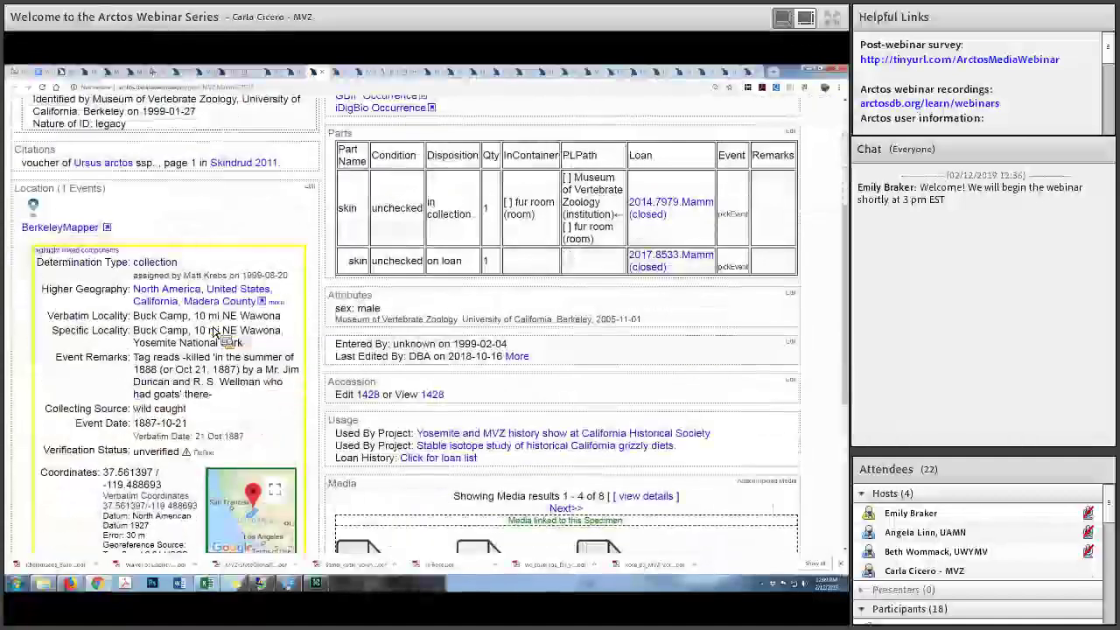
scroll(213, 331, "down", 4)
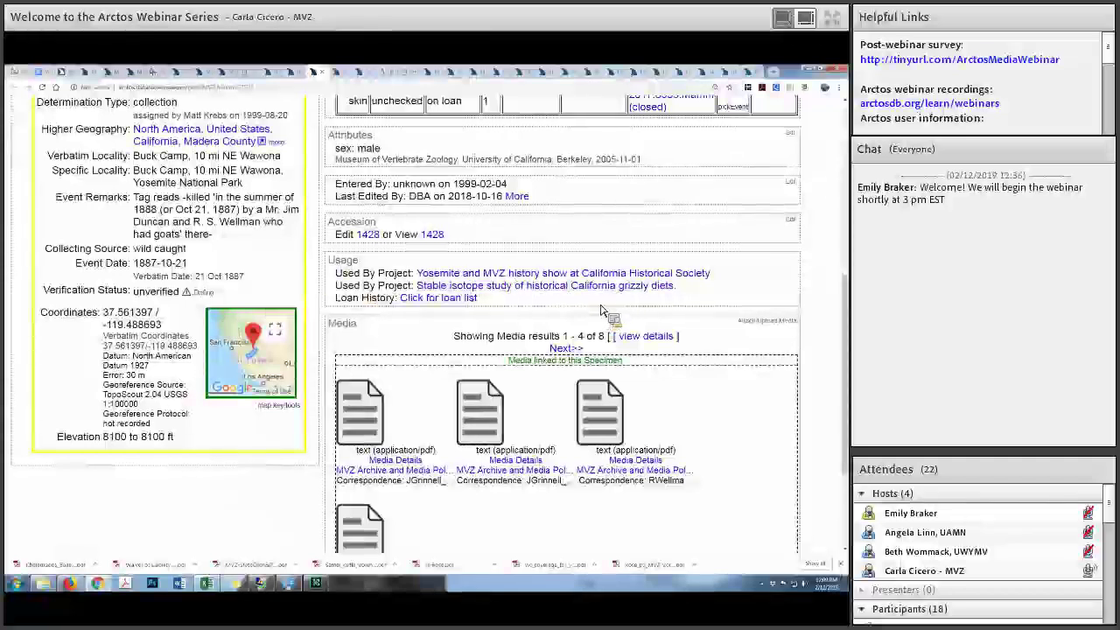
scroll(438, 332, "down", 2)
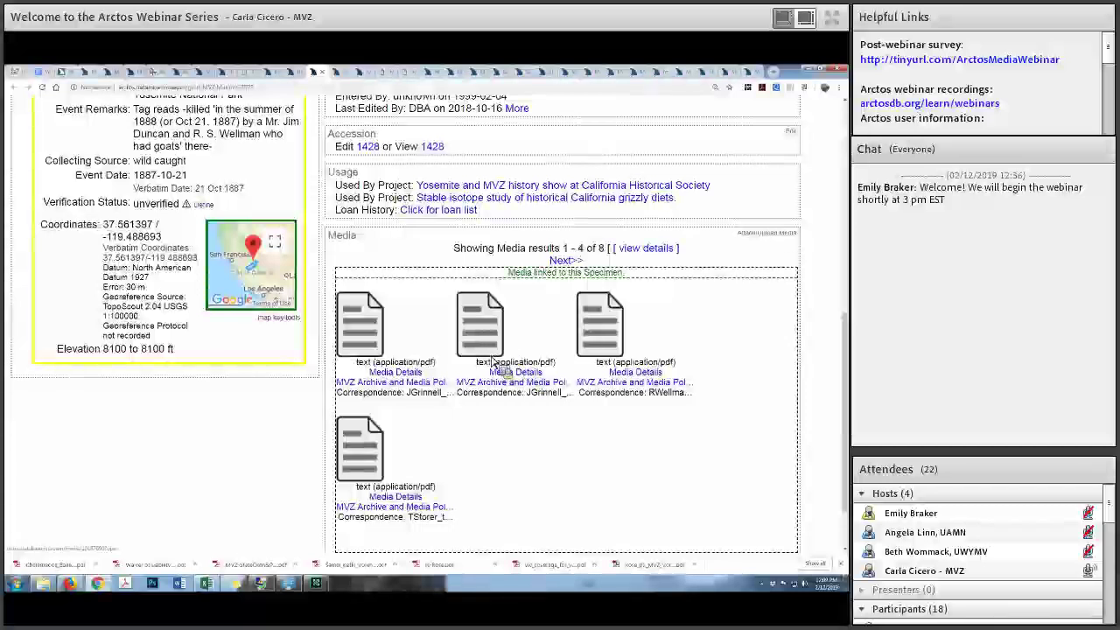
left_click(363, 346)
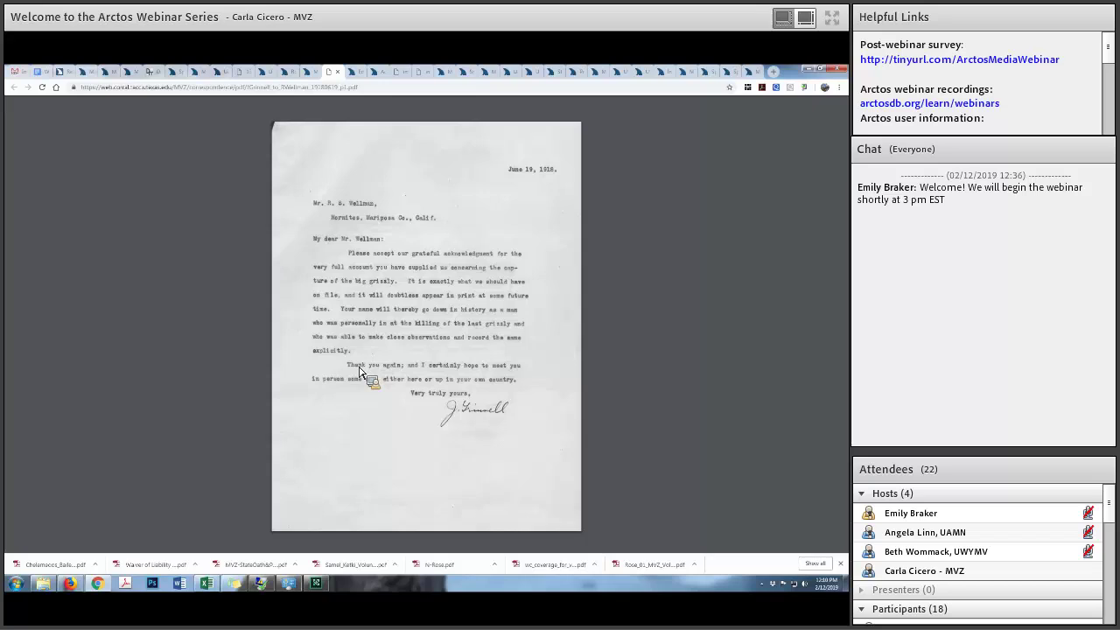
Leave the letter for the edit page of accession UAM:EH UA67-098 and open its linked internal transfer memo image
left_click(338, 71)
left_click(338, 71)
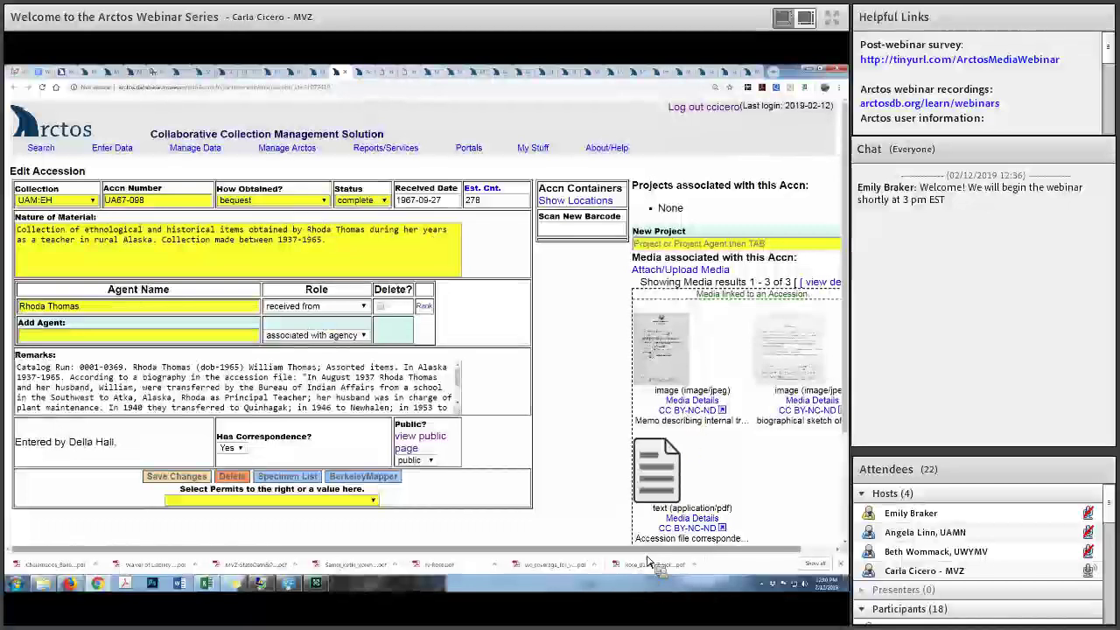
left_click_drag(700, 549, 735, 547)
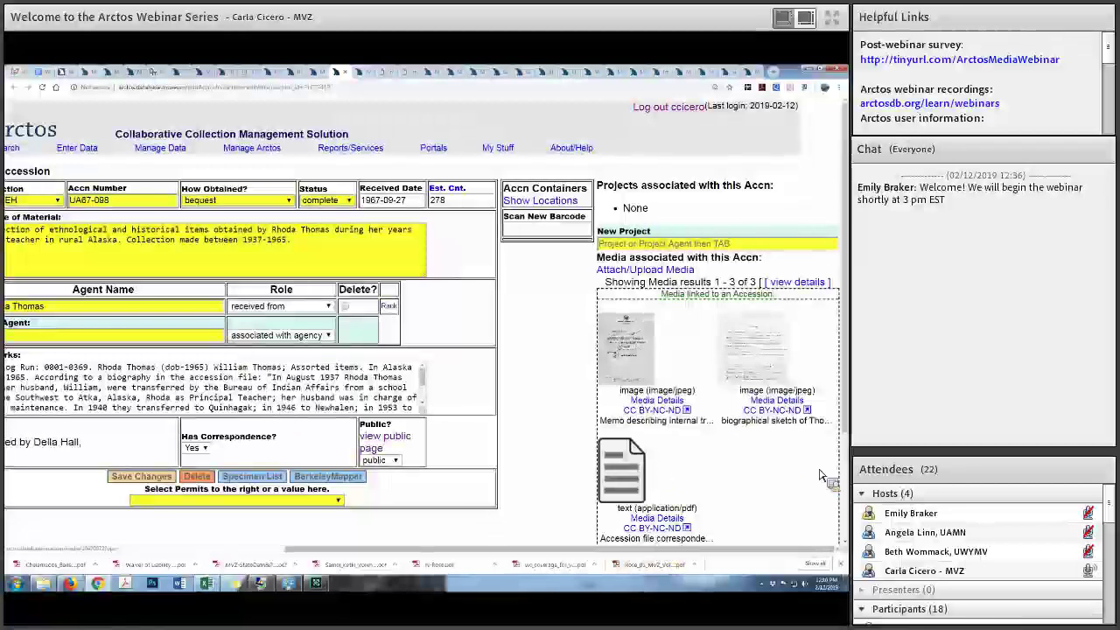
left_click(632, 366)
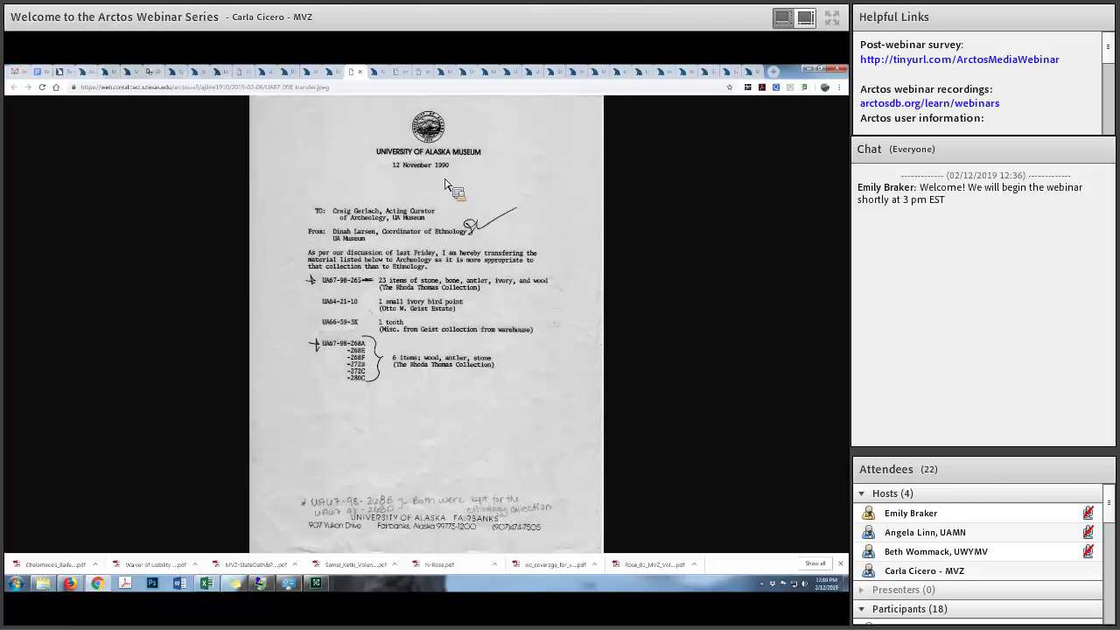
Review the public page of accession UAM:EH UA67-098, including its accession media and the media of its specimens
left_click(360, 72)
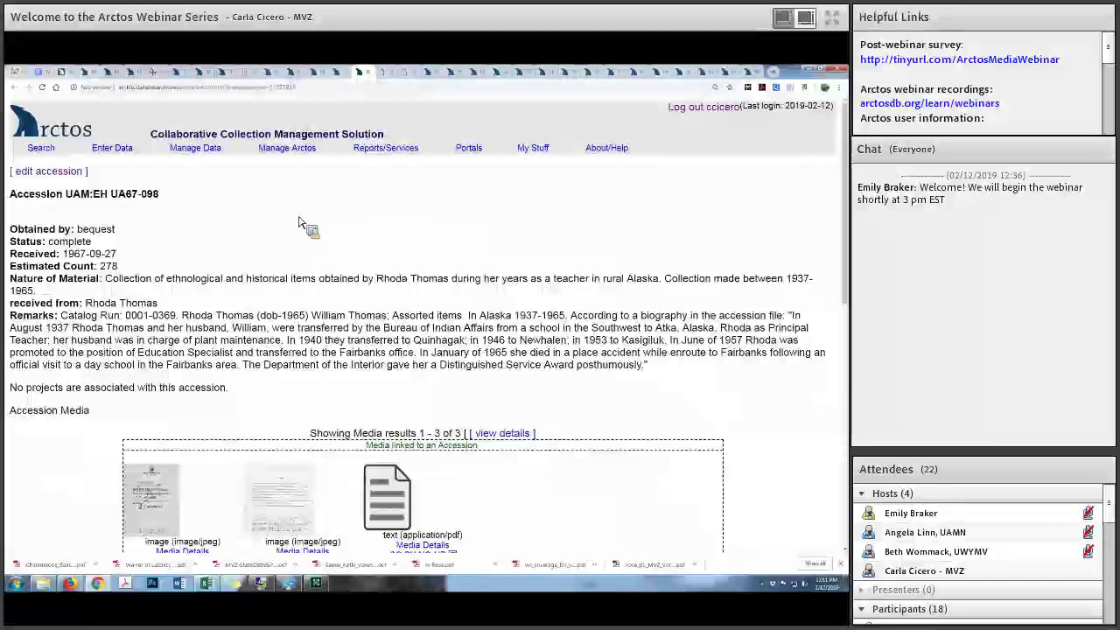
scroll(360, 263, "down", 1)
scroll(254, 377, "down", 3)
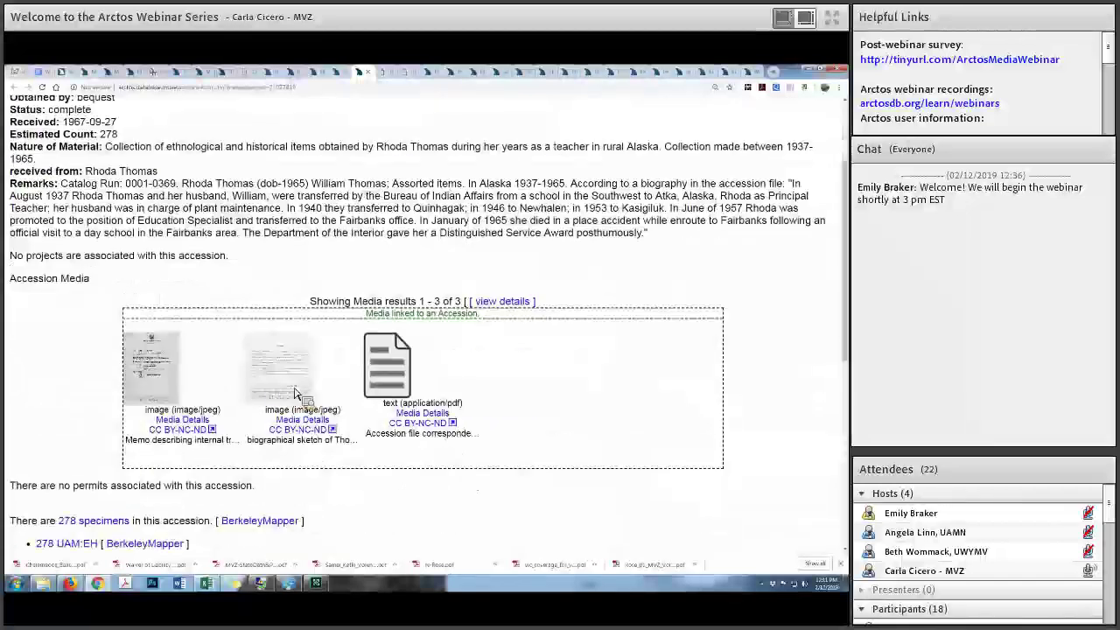
scroll(460, 412, "down", 6)
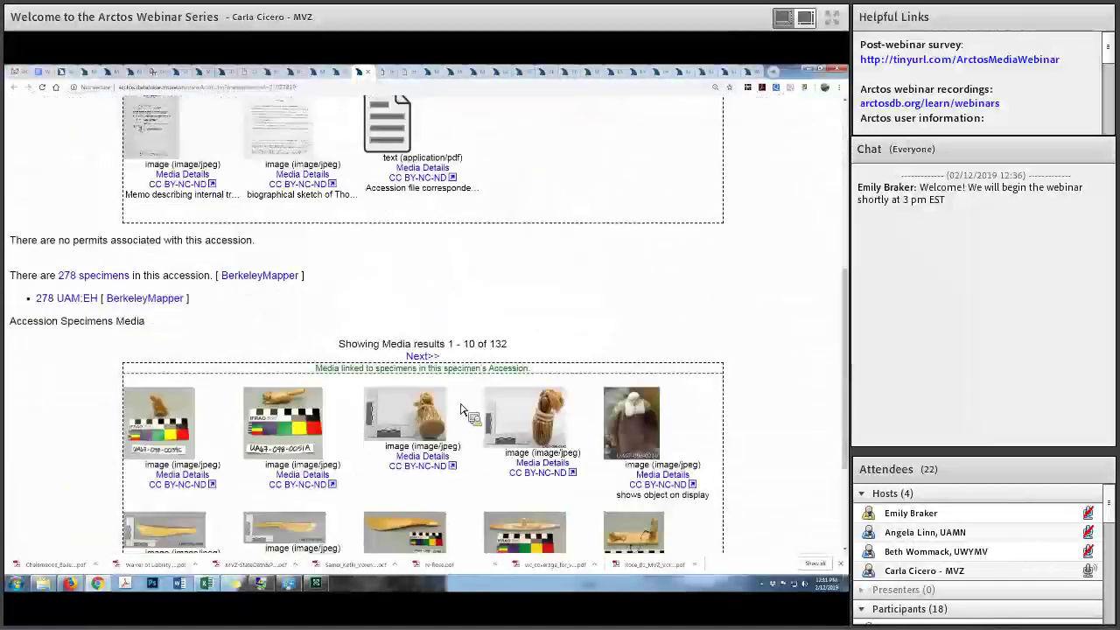
scroll(307, 358, "down", 4)
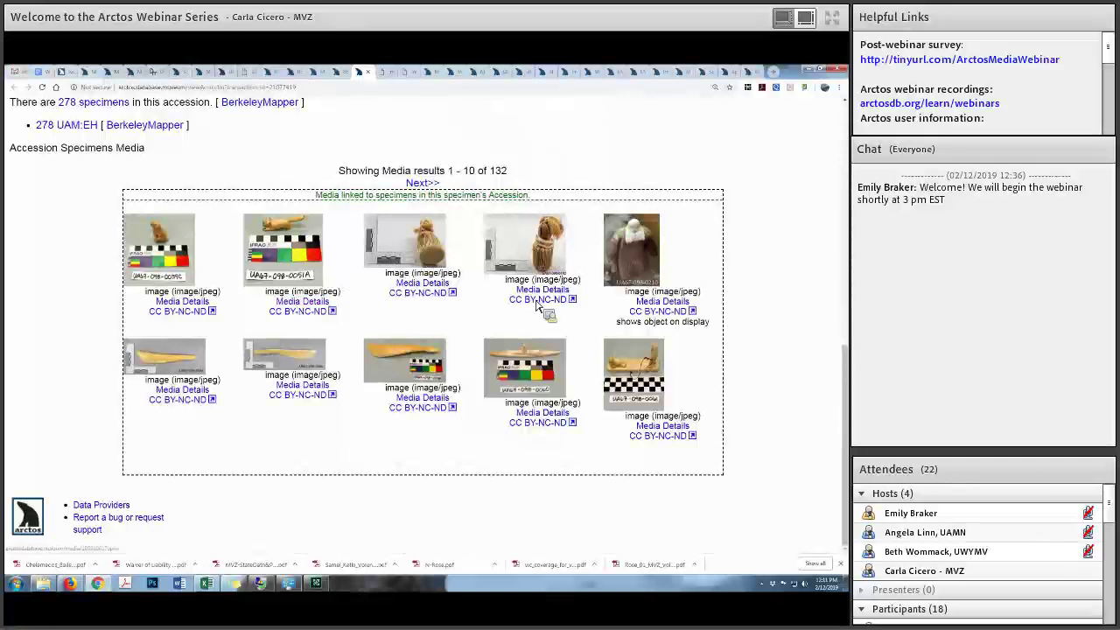
scroll(482, 313, "up", 5)
scroll(480, 310, "up", 5)
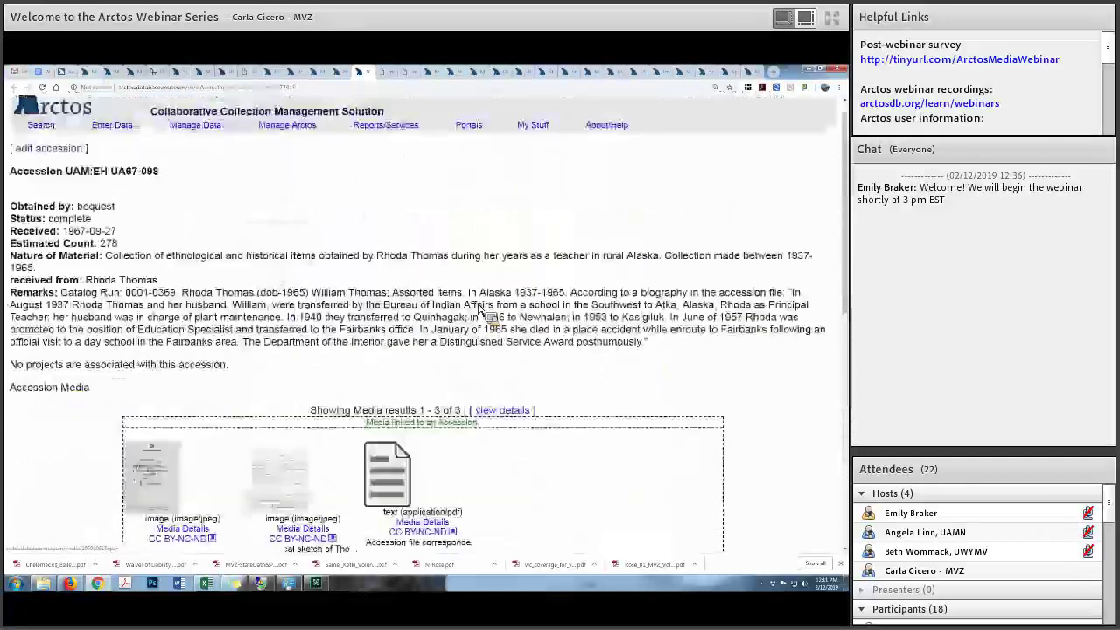
View the 1910 field-party photo card and the portrait of the man at a desk, and open egg record MVZ:Egg:2547
left_click(387, 74)
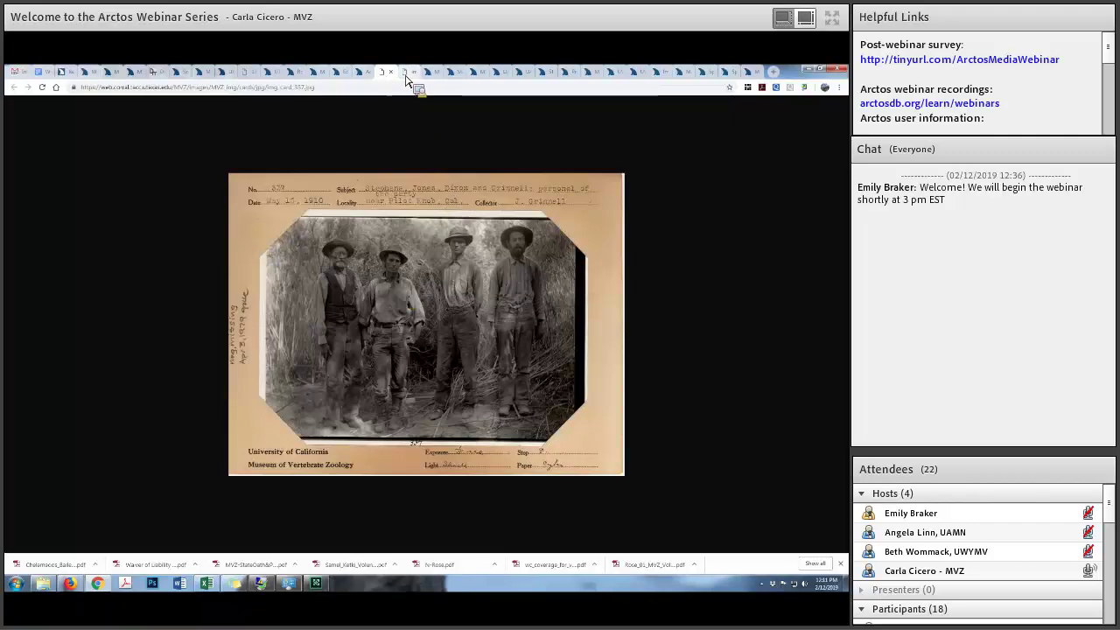
left_click(405, 74)
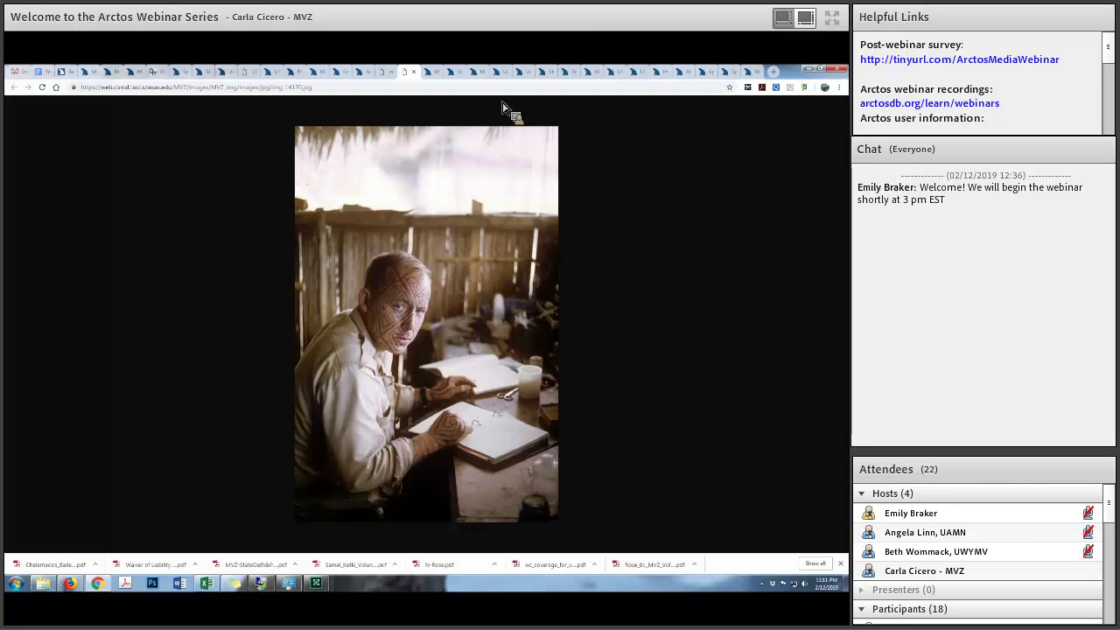
left_click(431, 73)
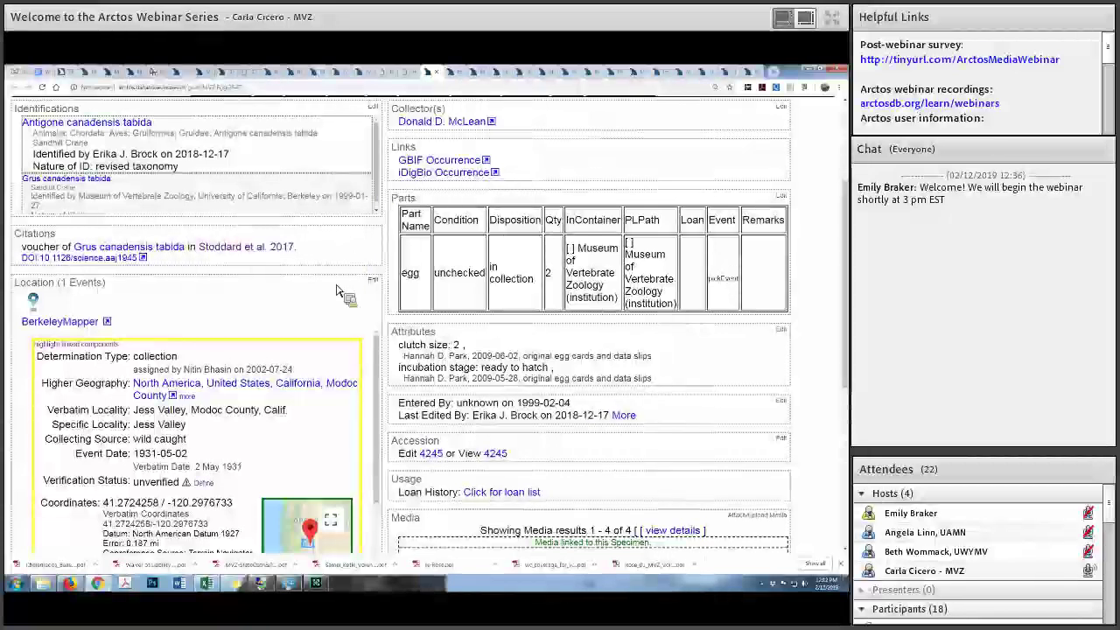
Examine the MVZ:Egg:2547 record from its header to the media from the same place and the media linked to the specimen
scroll(342, 298, "down", 5)
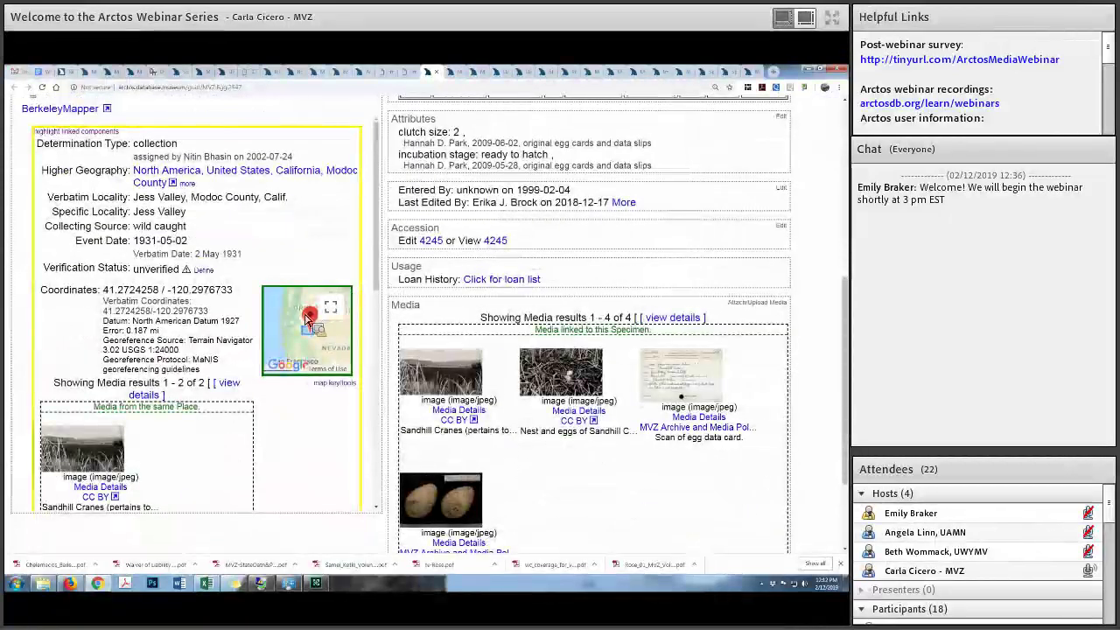
scroll(319, 315, "up", 9)
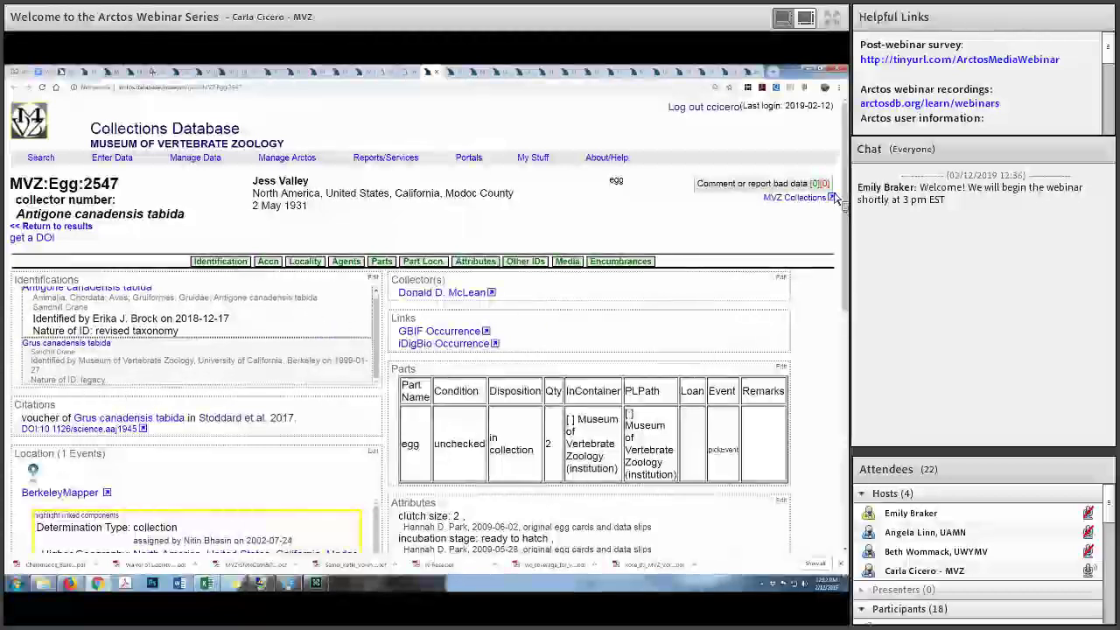
scroll(842, 193, "down", 6)
scroll(842, 193, "down", 3)
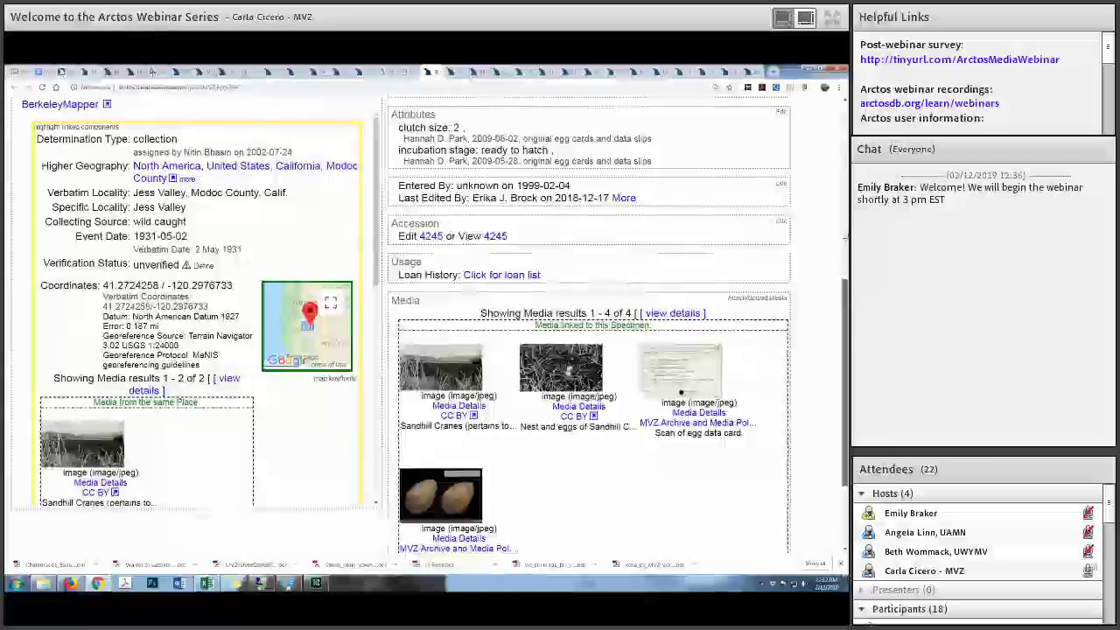
scroll(428, 323, "up", 1)
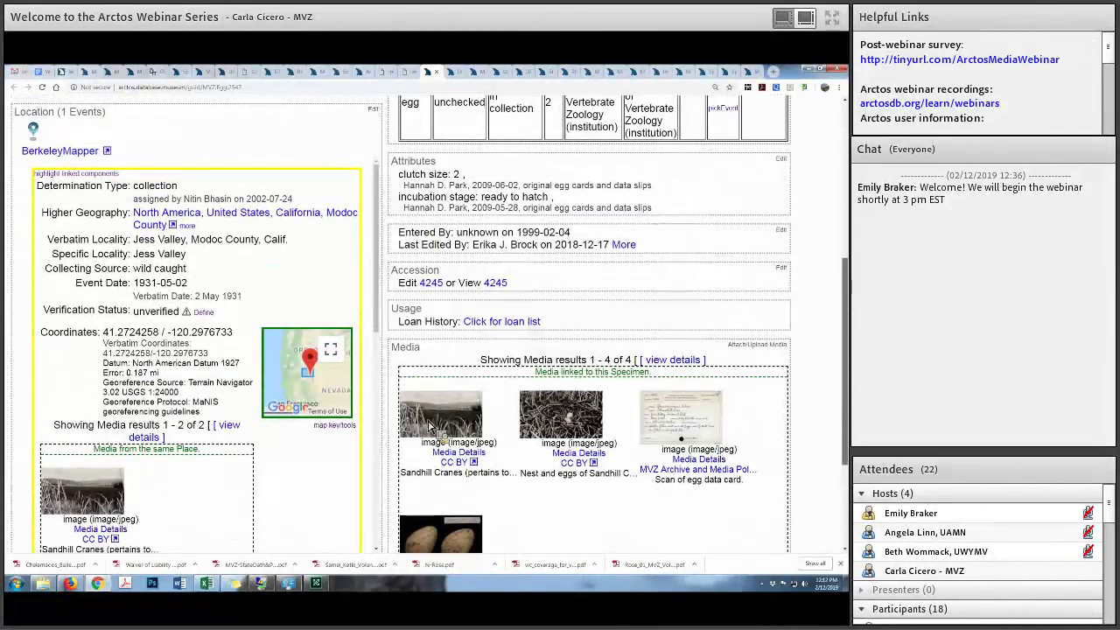
scroll(427, 449, "down", 3)
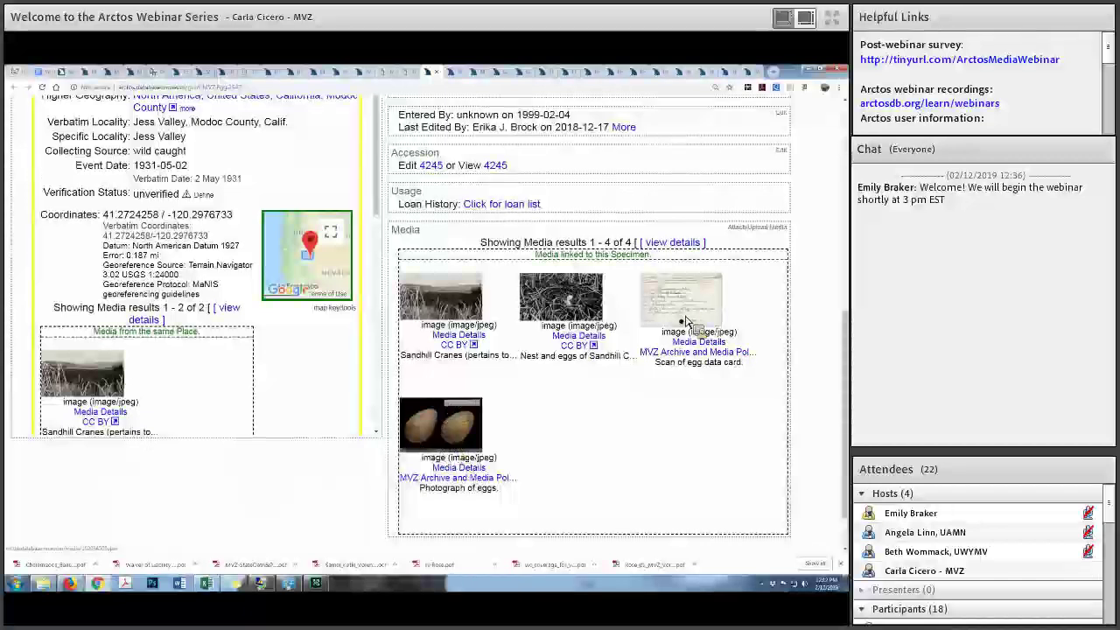
Open the linked photo of the Sandhill Crane nest and eggs and compare it with the egg record's media
left_click(573, 312)
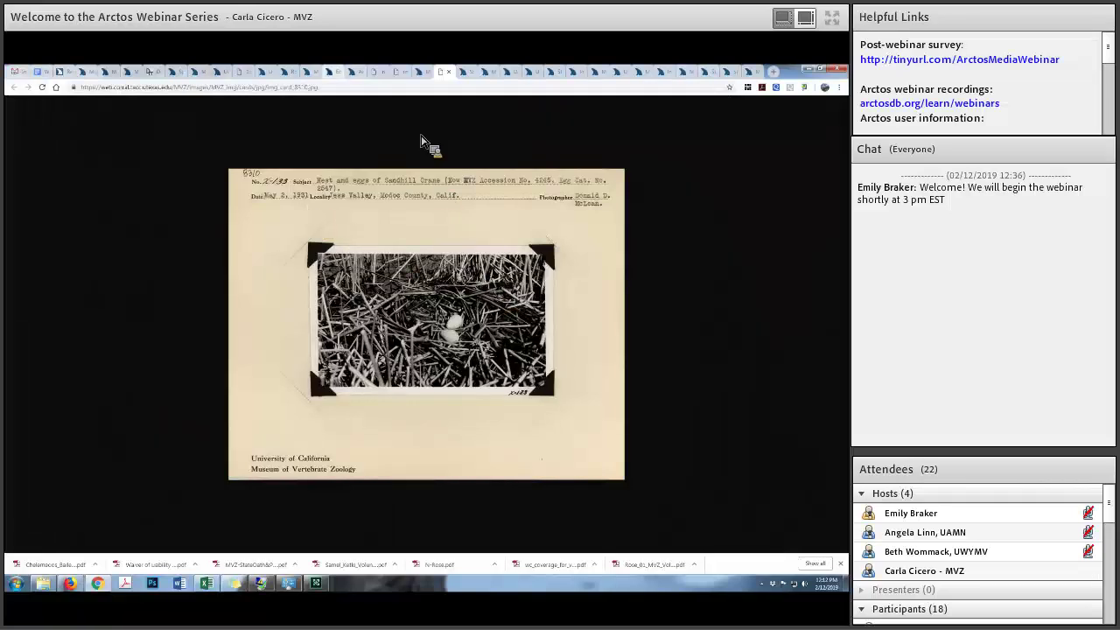
left_click(416, 71)
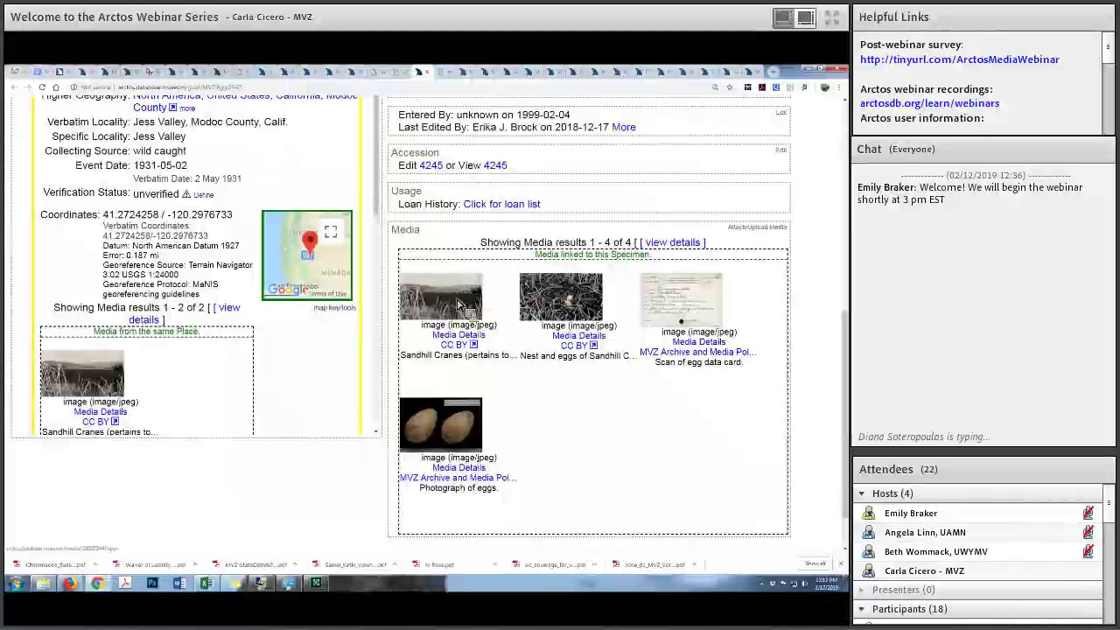
left_click(550, 324)
left_click(446, 73)
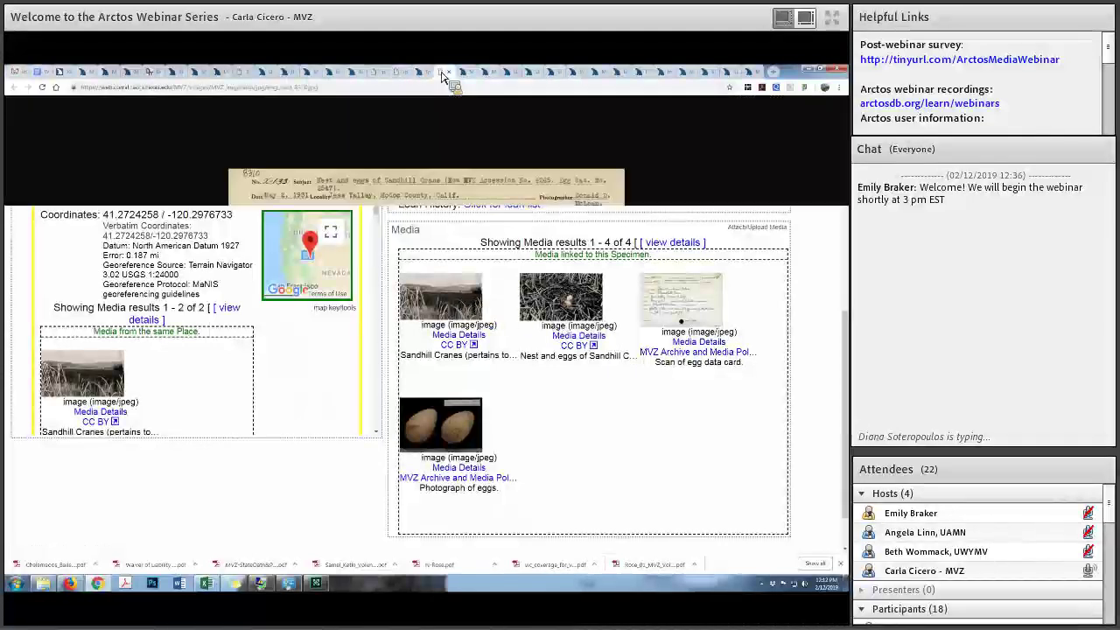
Review the Strawberry Canyon, Berkeley Hills media record and compare it with its related Boundary Hill photo
left_click(468, 73)
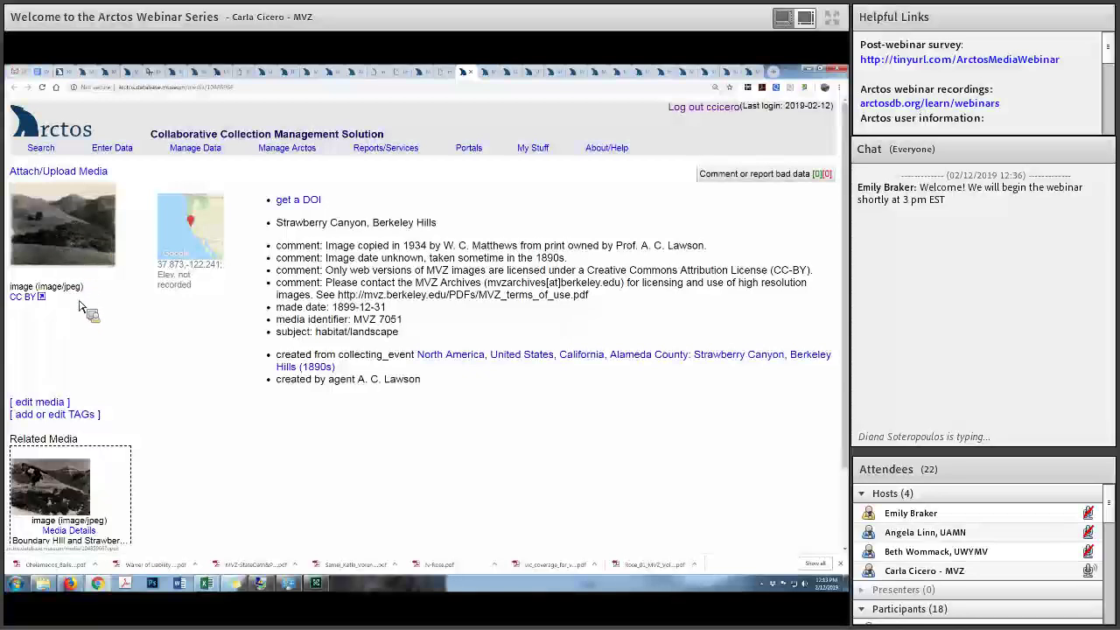
scroll(30, 405, "down", 1)
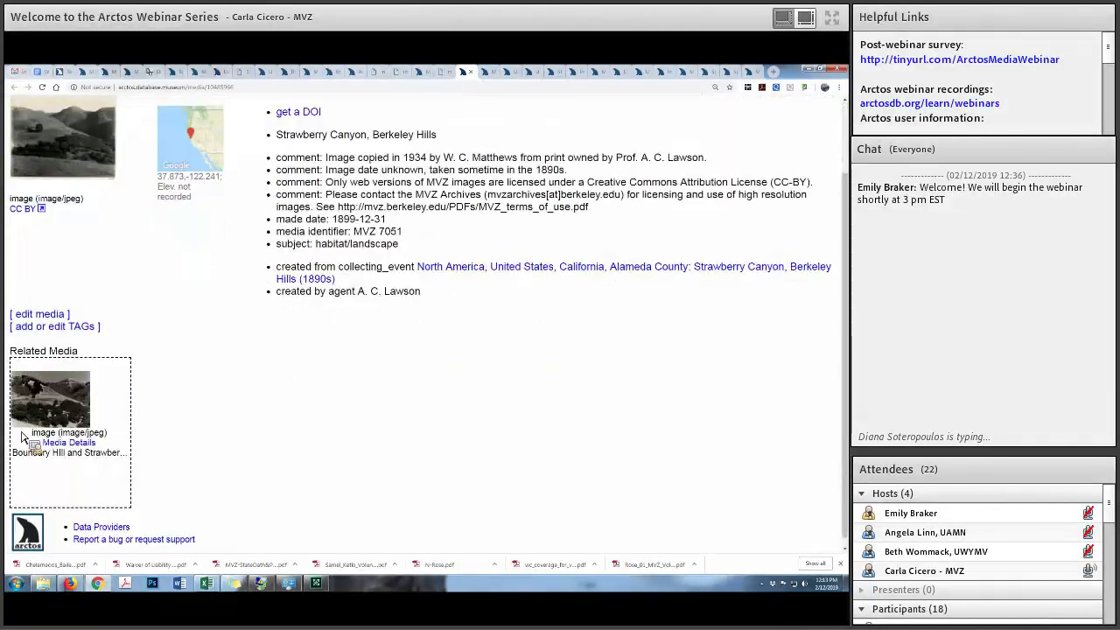
left_click(61, 410)
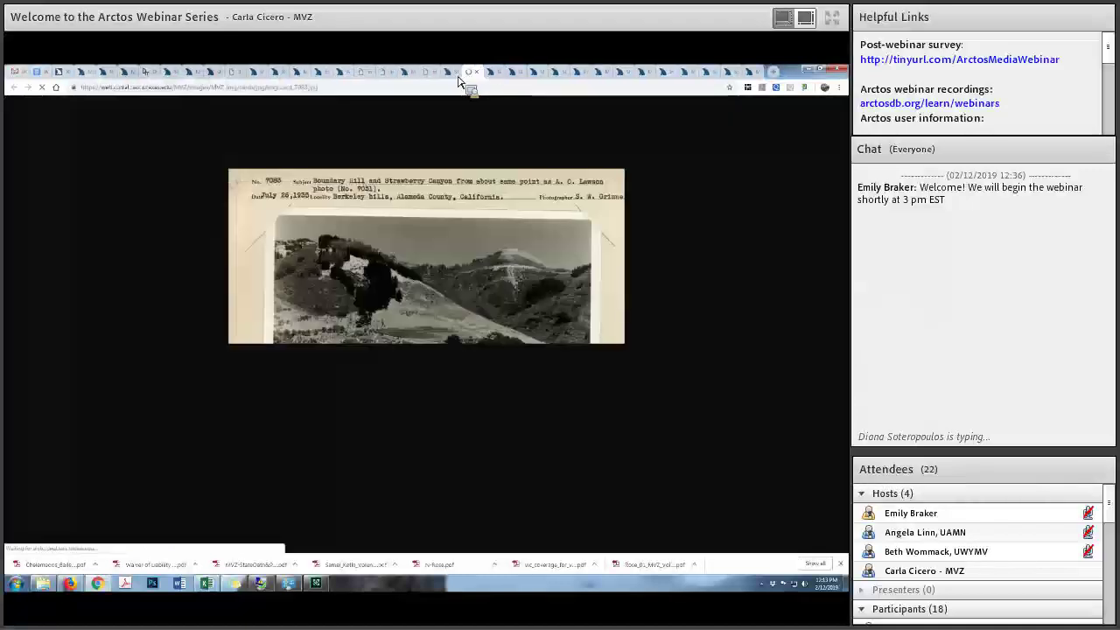
left_click(479, 71)
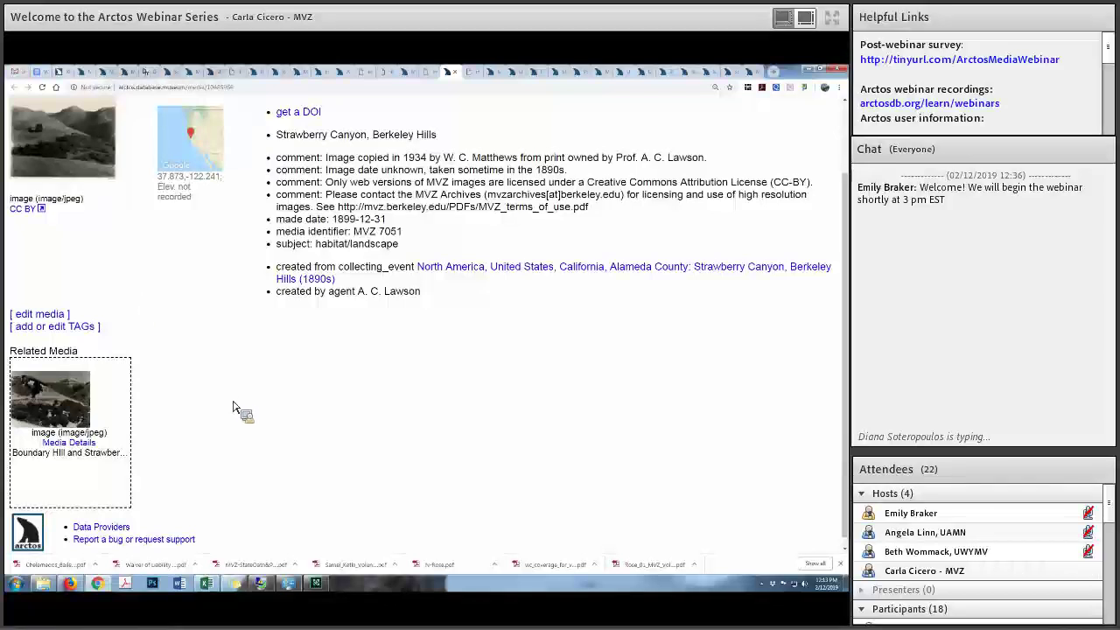
scroll(235, 408, "up", 2)
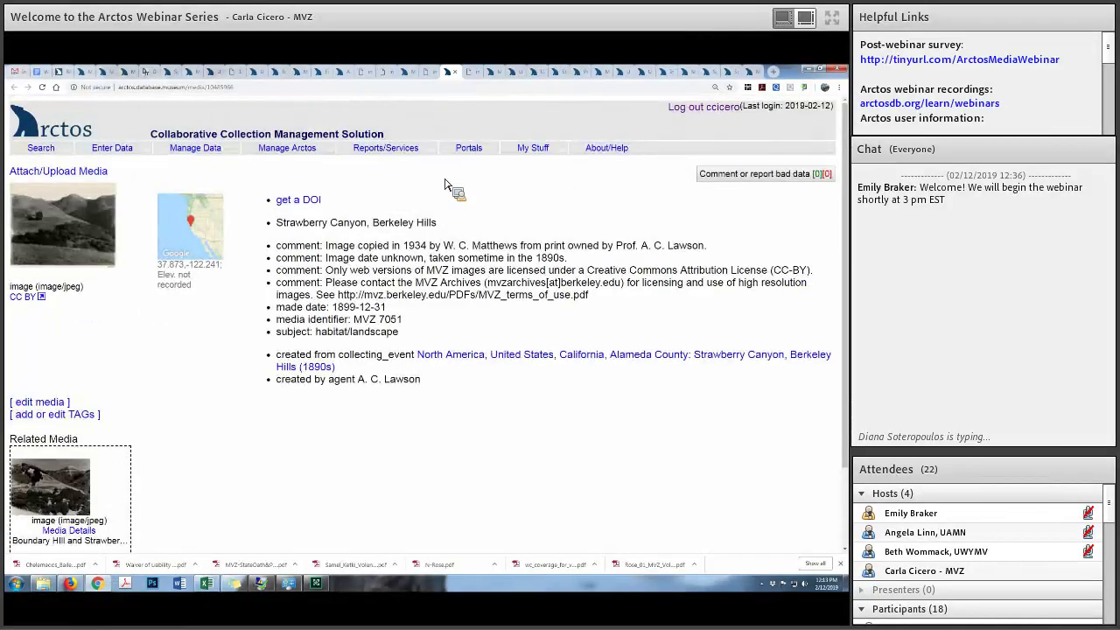
left_click(470, 72)
Open specimen record MVZ:Bird:187831, check the webinar chat in Adobe Connect, and return to the record in the browser
left_click(496, 73)
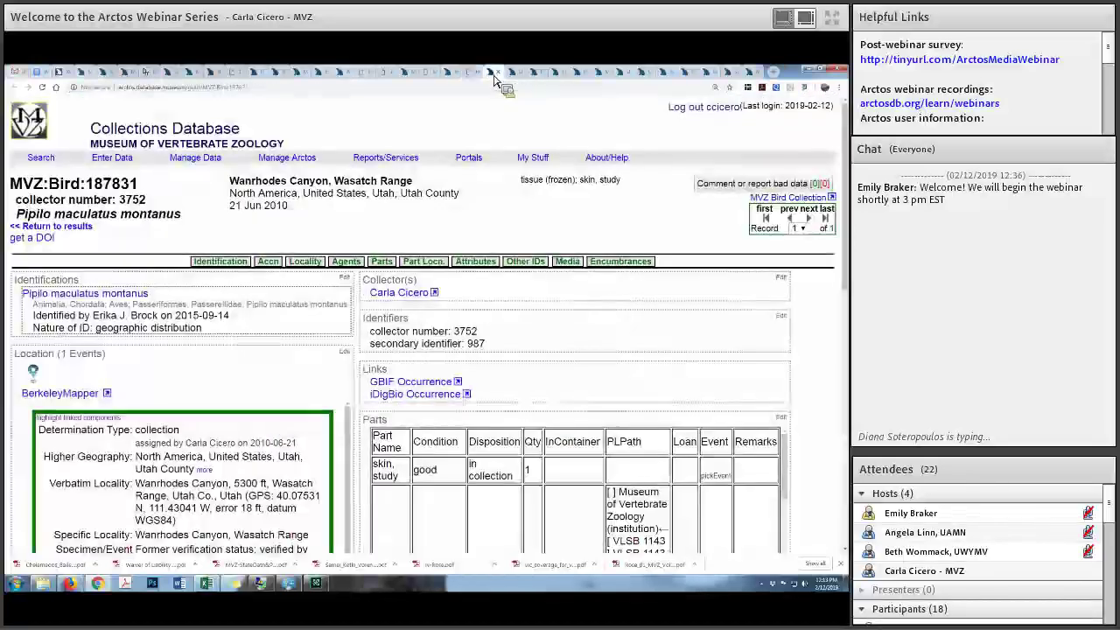
mouse_move(407, 159)
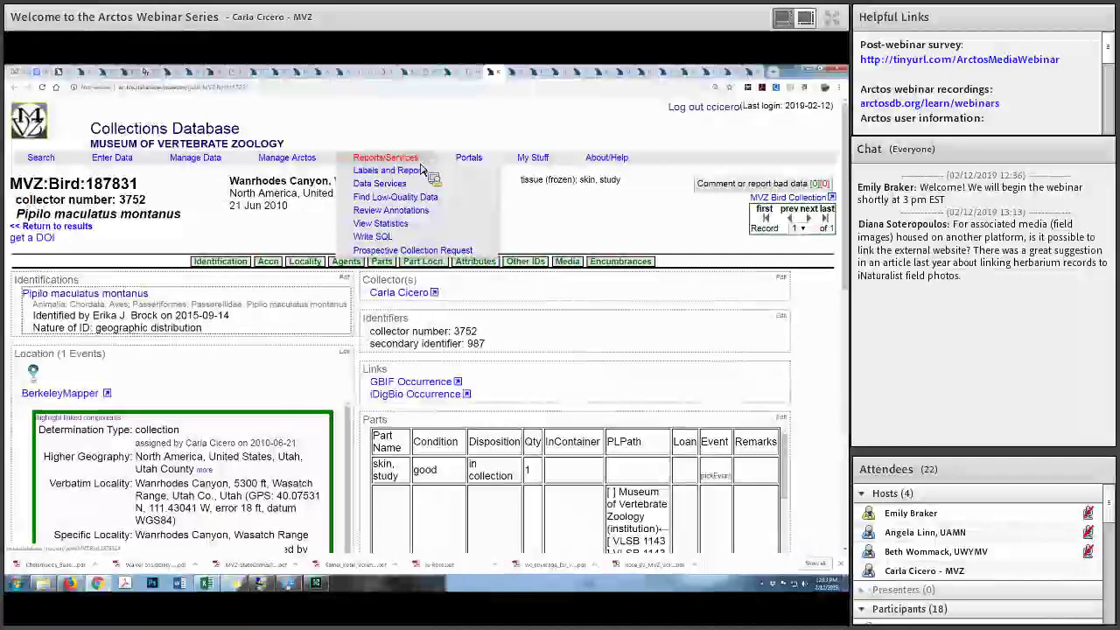
left_click(317, 584)
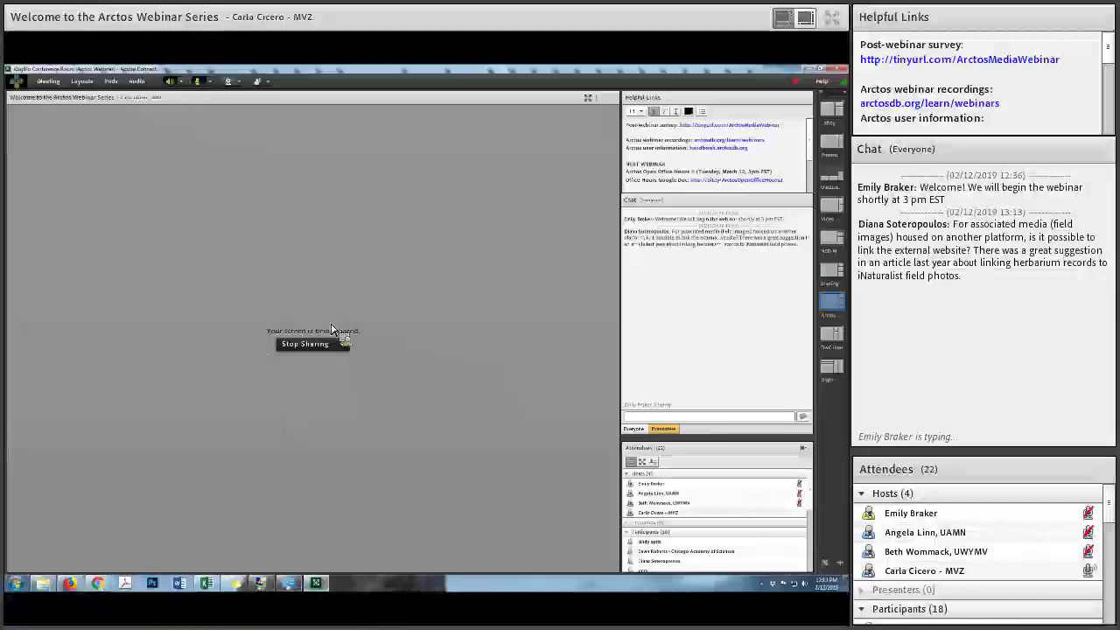
left_click(97, 584)
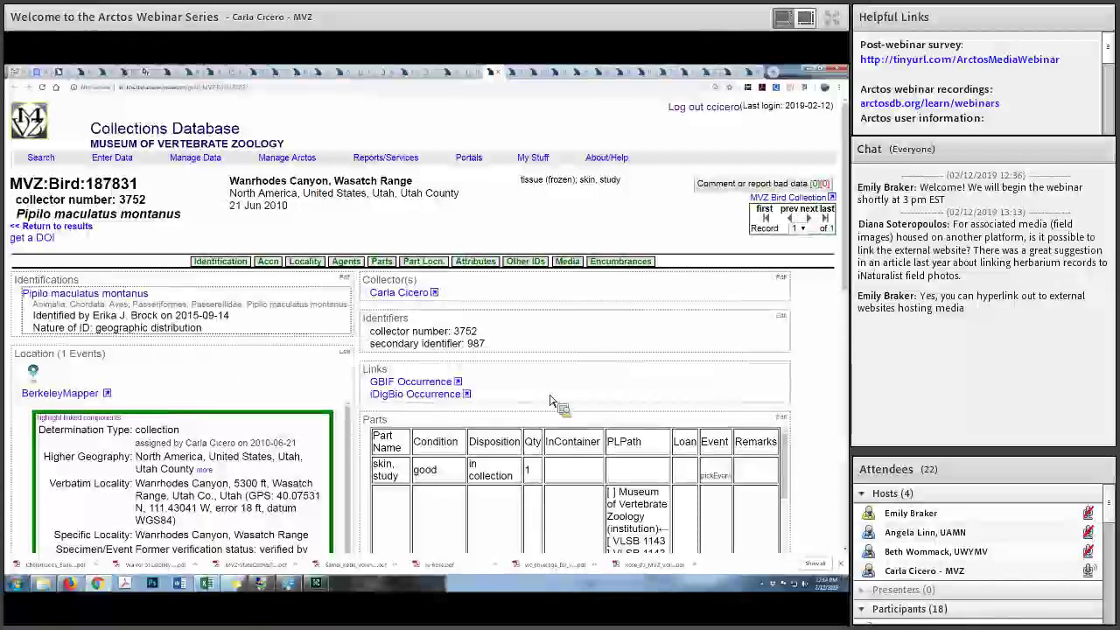
Review MVZ:Bird:187831 down to its linked audio, then open the recording's media details and examine its metadata and related media
scroll(550, 405, "down", 3)
scroll(551, 410, "down", 3)
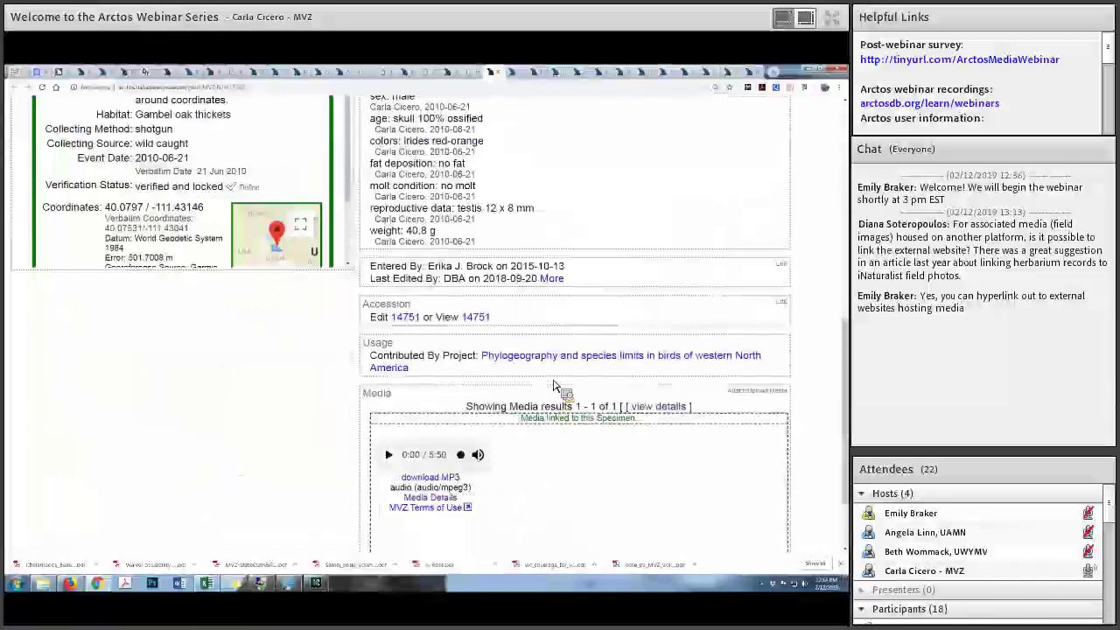
scroll(560, 451, "down", 1)
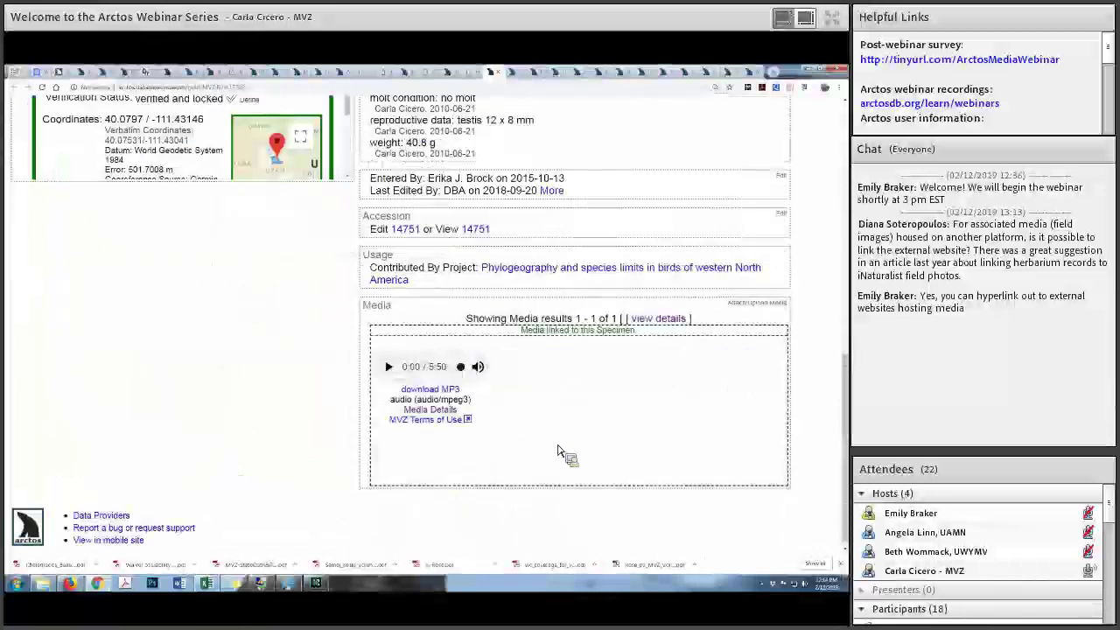
left_click(439, 411)
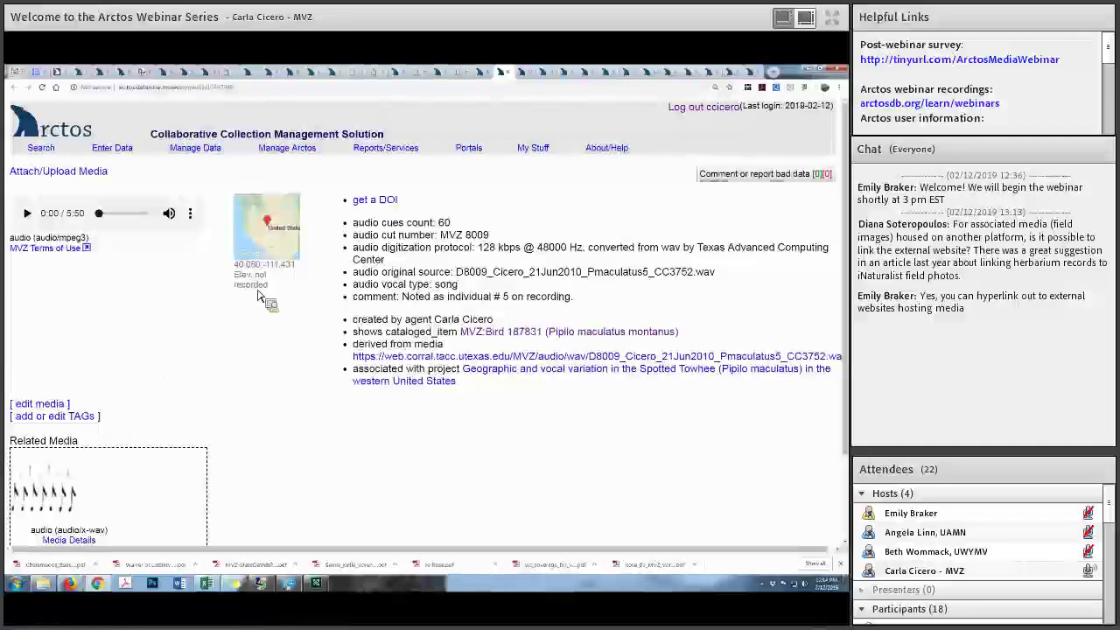
scroll(169, 293, "down", 1)
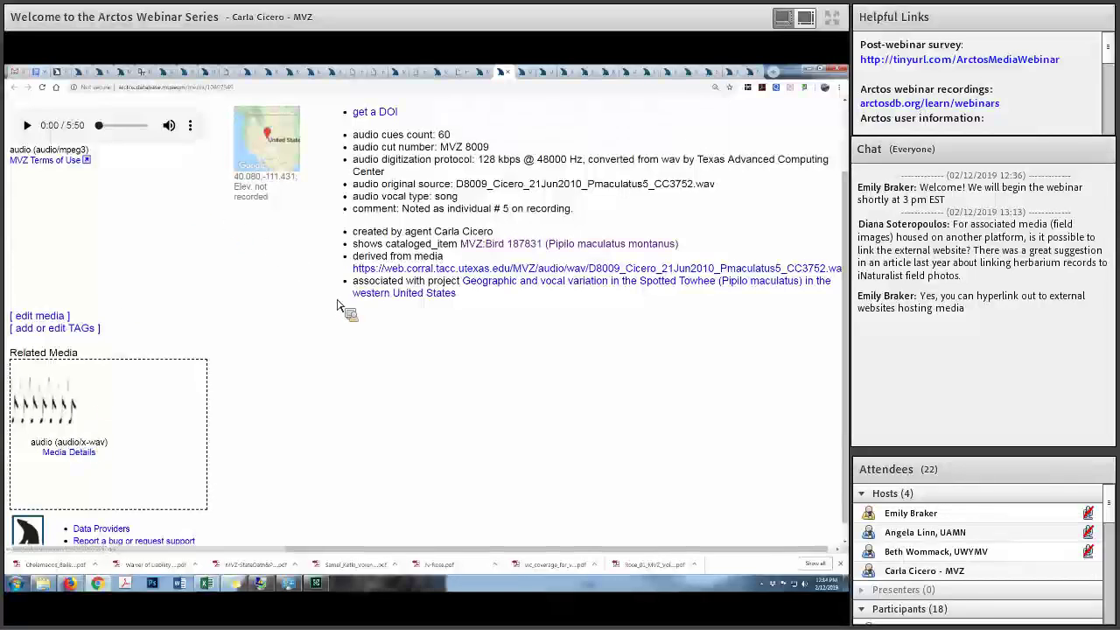
scroll(295, 321, "up", 1)
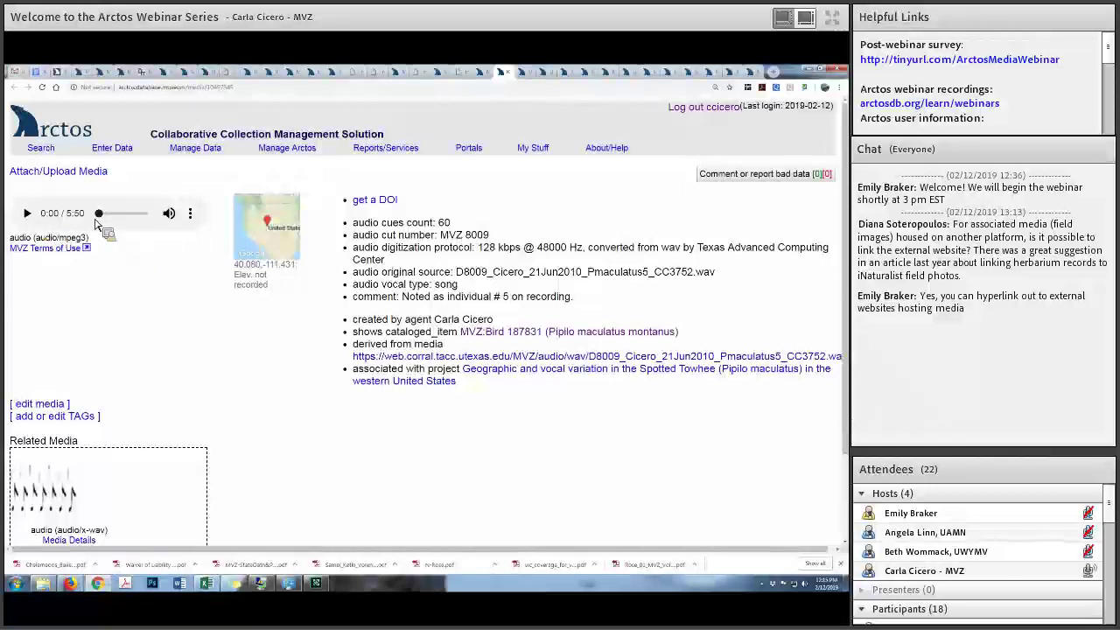
Play the Pipilo maculatus montanus song recording, skip ahead to about 1:01, and pause it
key("space")
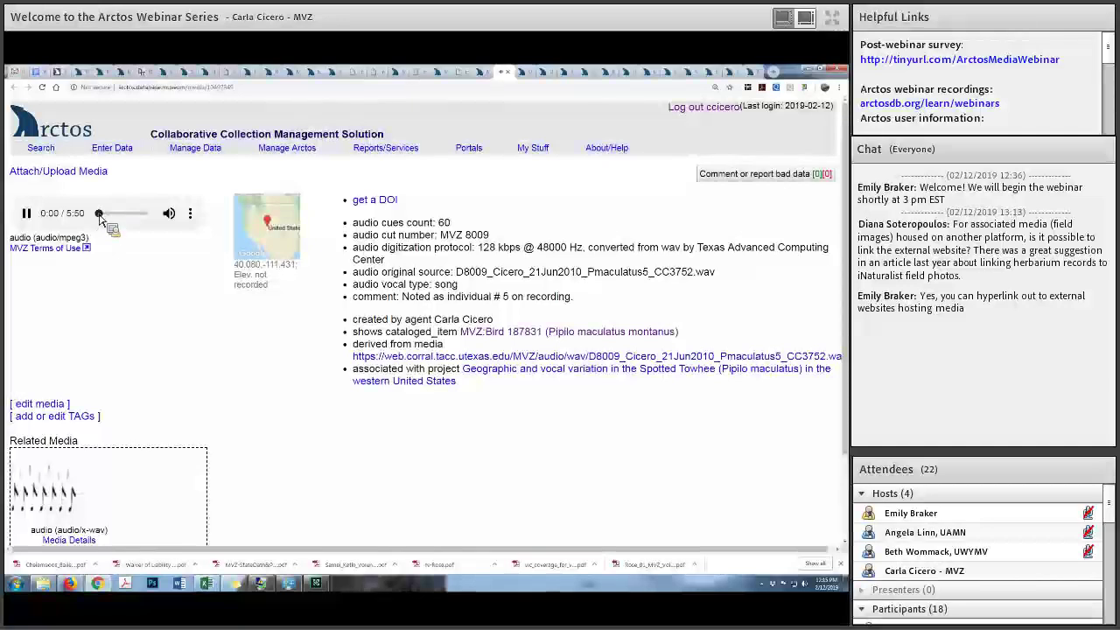
left_click(106, 214)
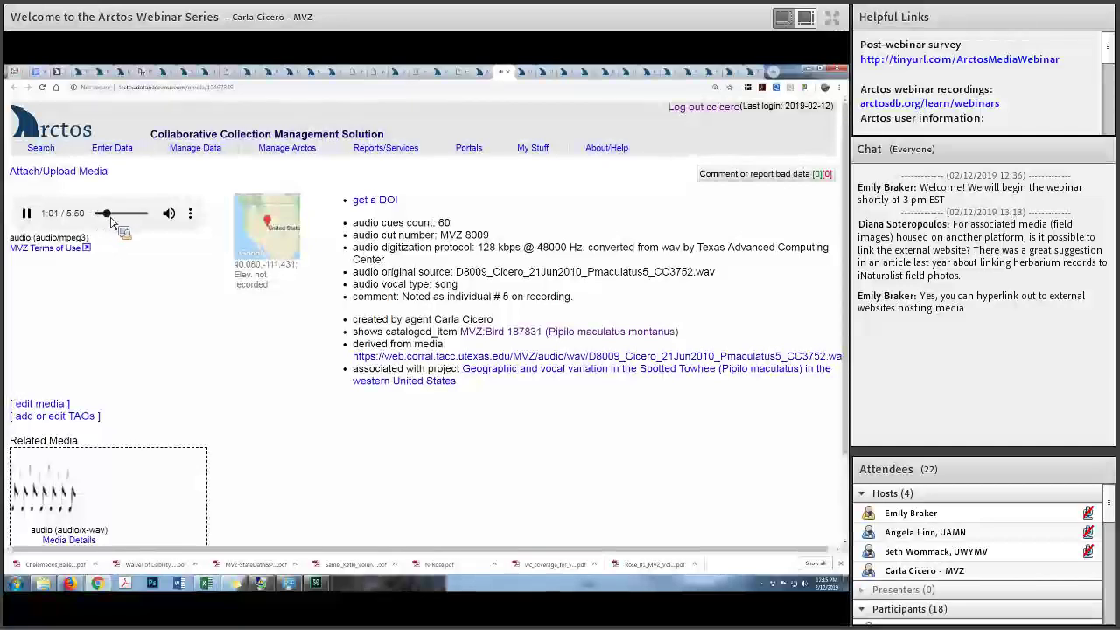
left_click(27, 214)
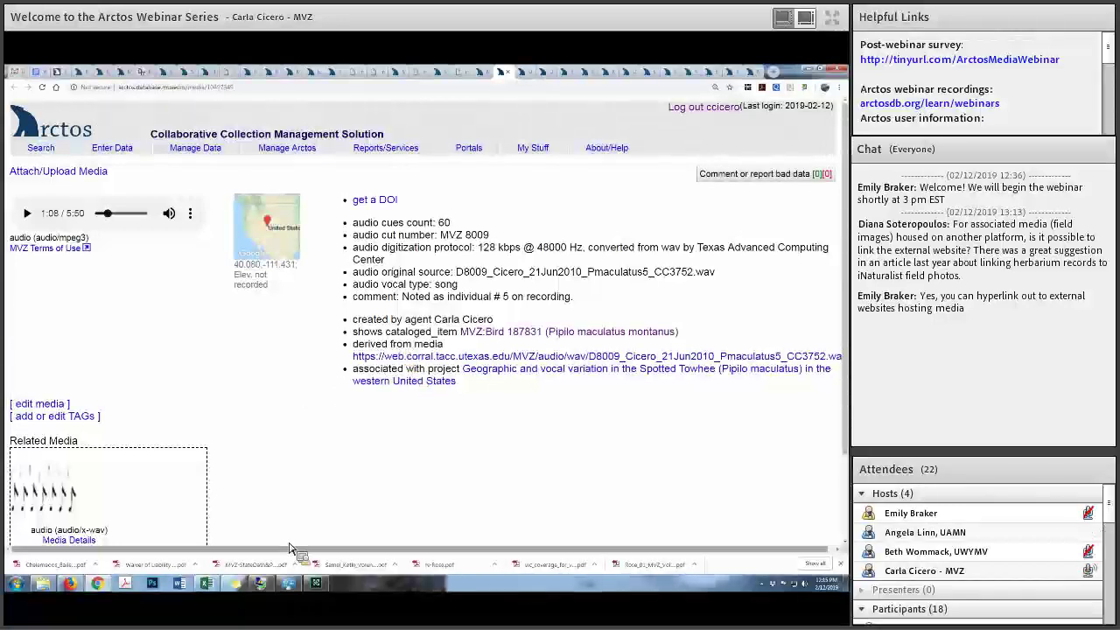
Switch to the Adobe Connect meeting and mute the microphone
left_click(319, 585)
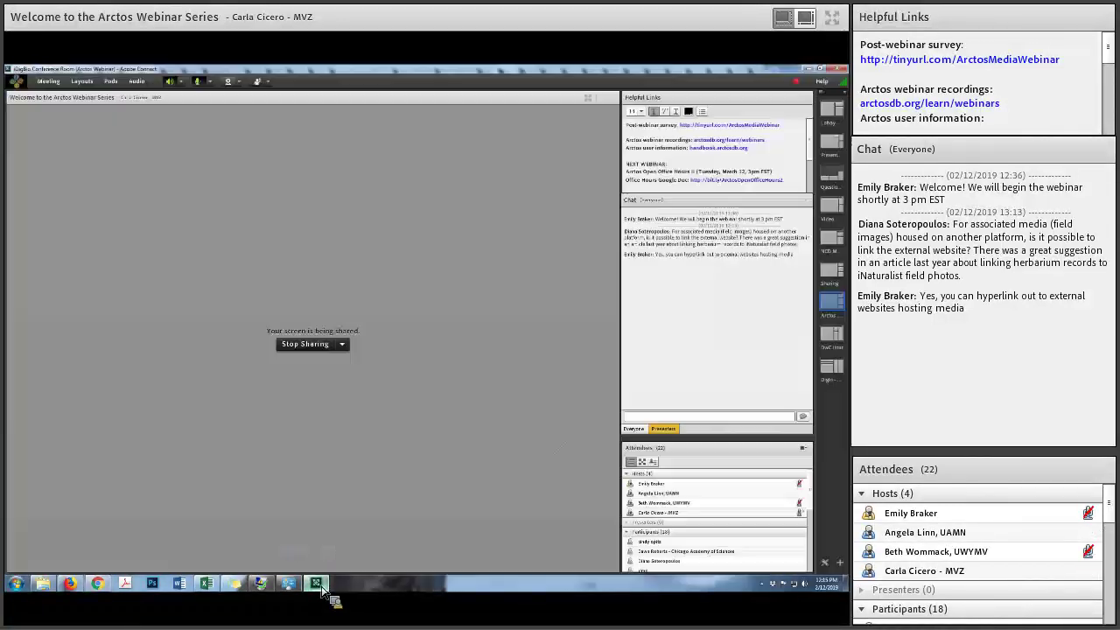
left_click(213, 85)
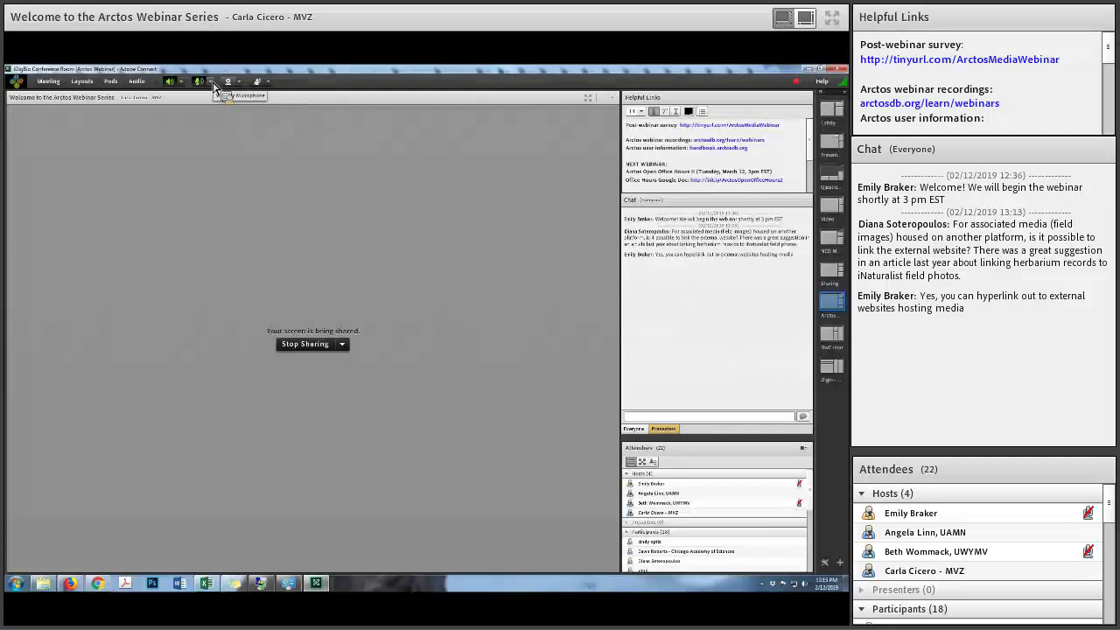
left_click(212, 82)
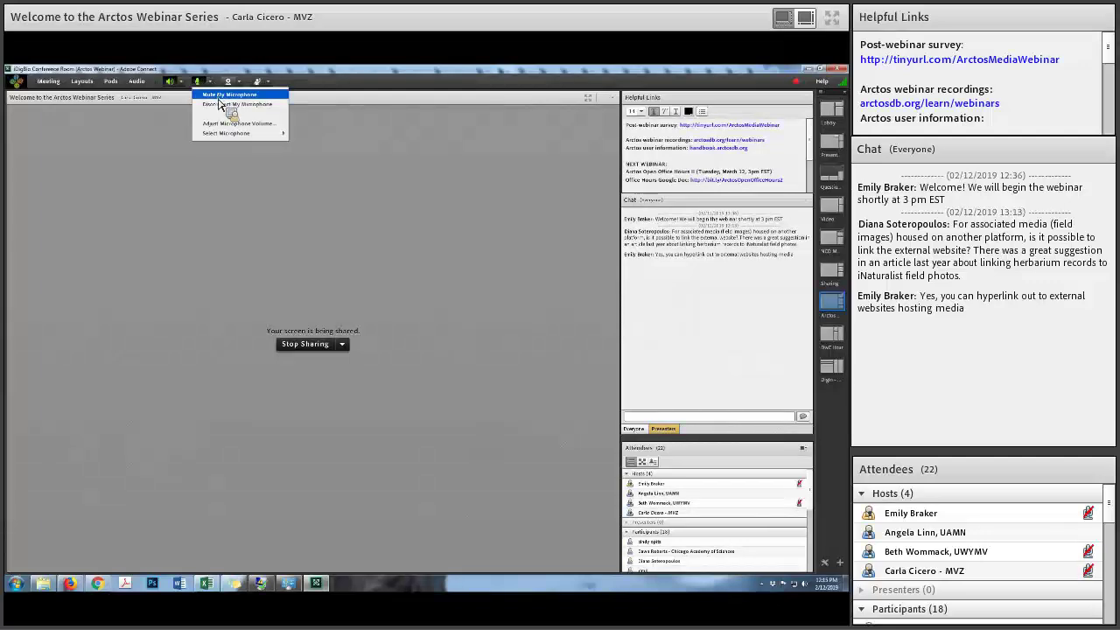
left_click(178, 563)
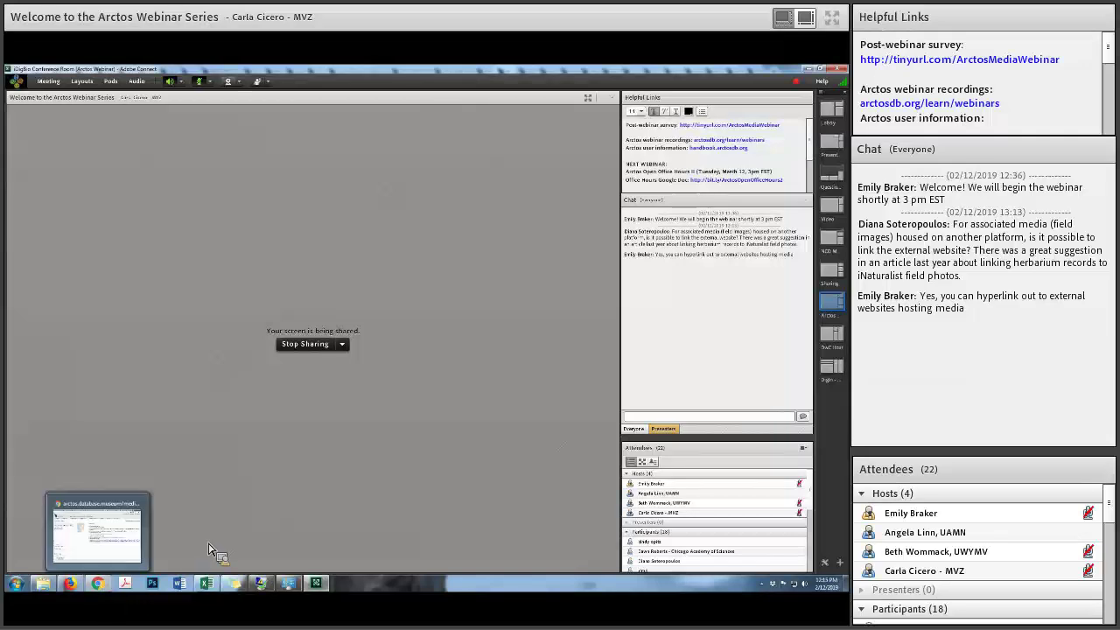
Return to the browser and review the Automobile record UAM:EH:UA87-005-0001 down to its linked oral history recording and photo
mouse_move(103, 594)
left_click(100, 593)
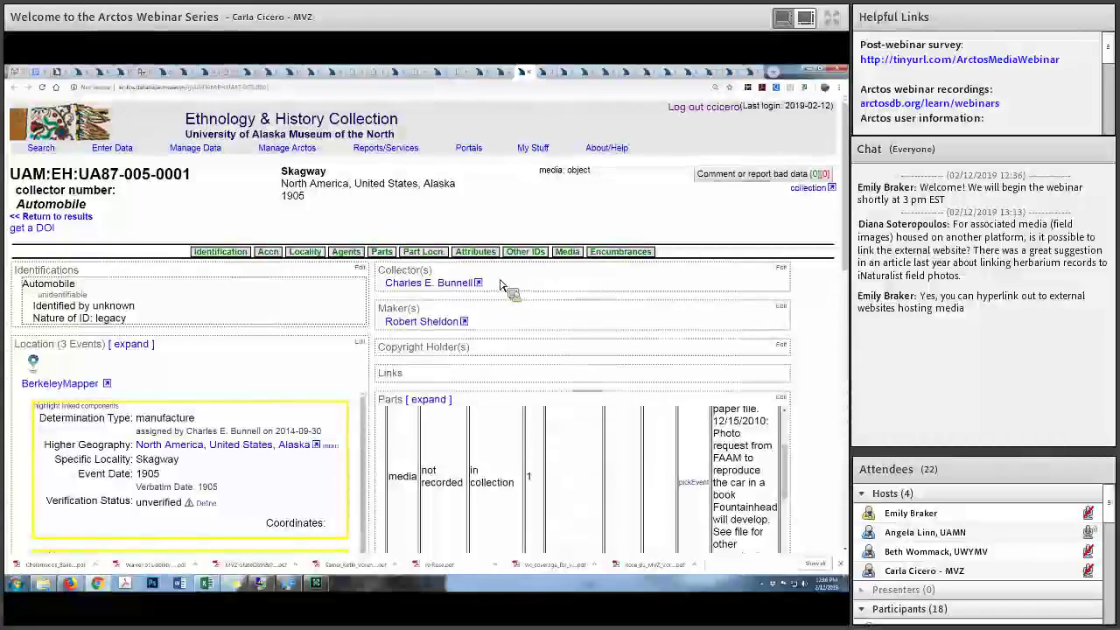
scroll(503, 287, "down", 5)
scroll(479, 352, "down", 1)
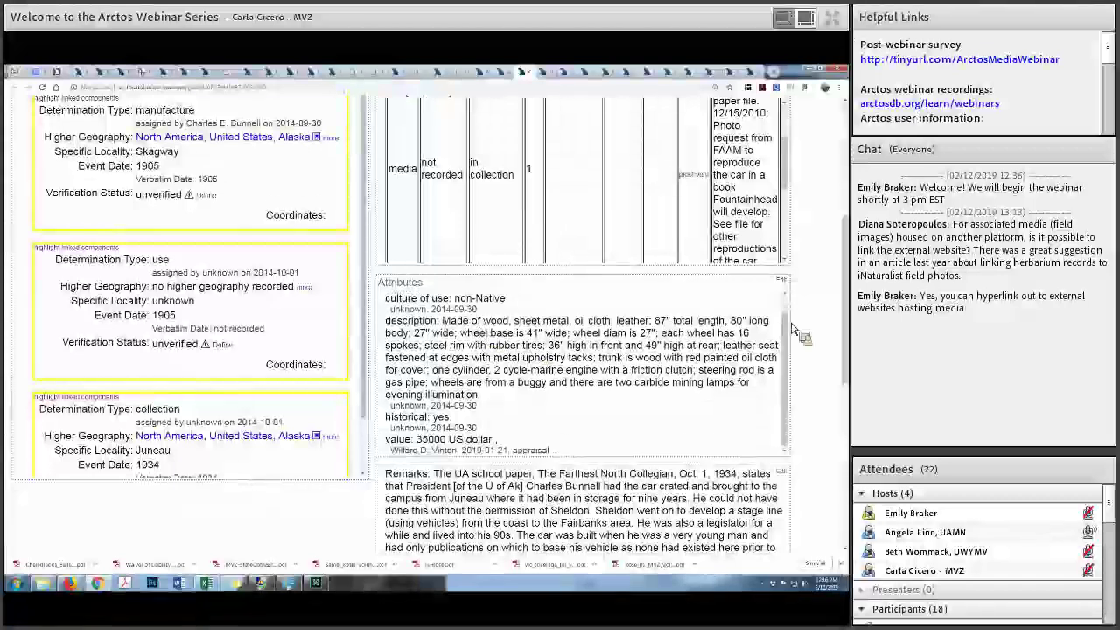
left_click(845, 431)
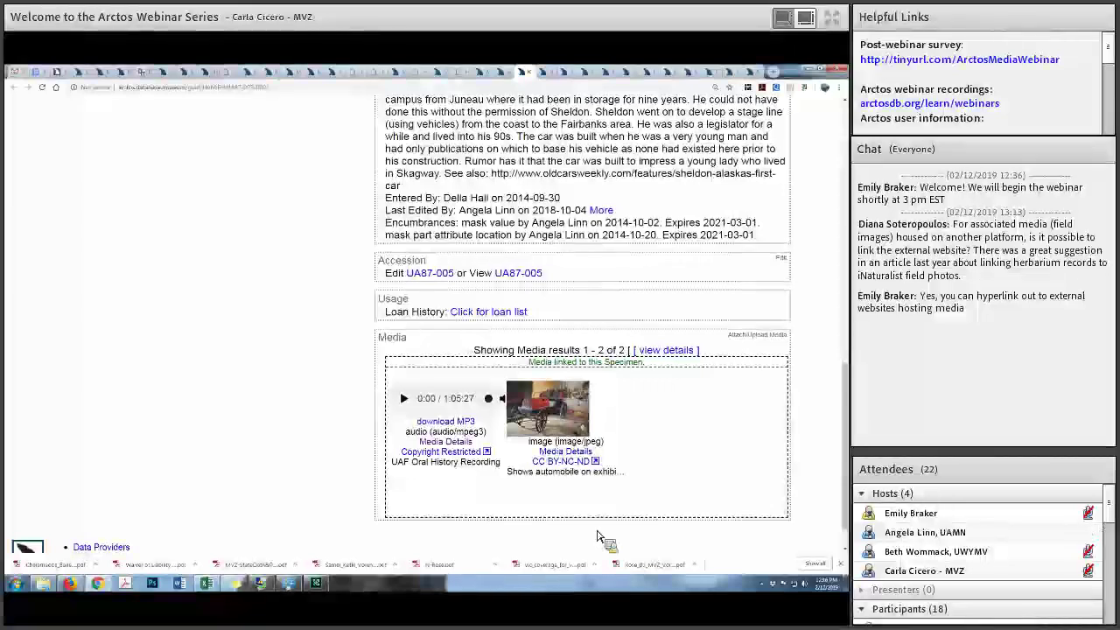
Open the media details of the automobile's linked UAF Oral History Recording and play it briefly from about 22:03, then pause
left_click(454, 445)
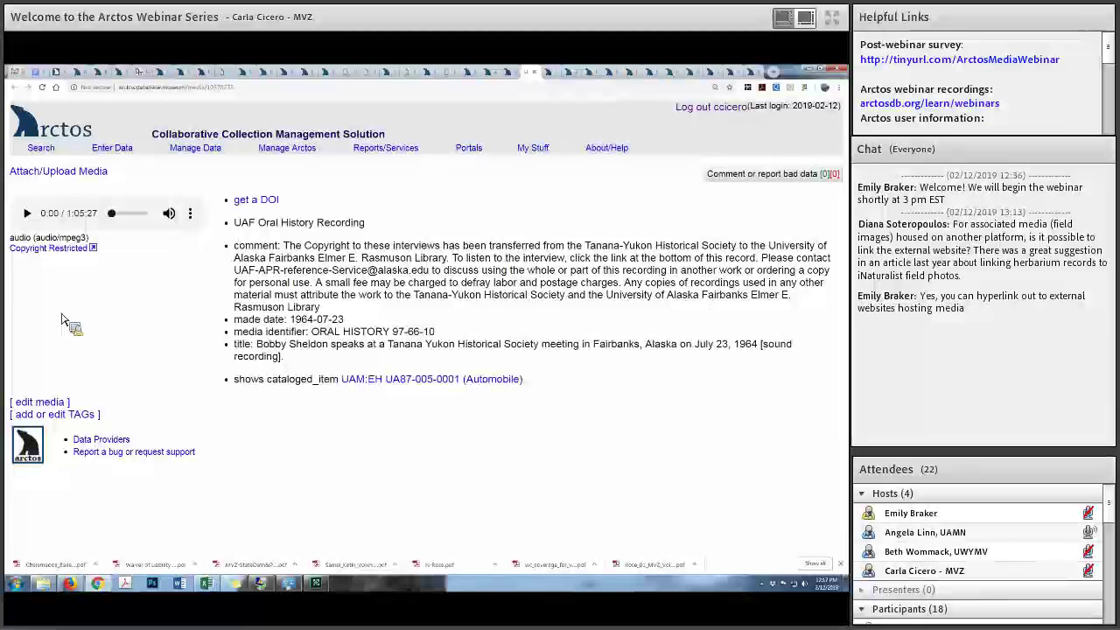
left_click(123, 214)
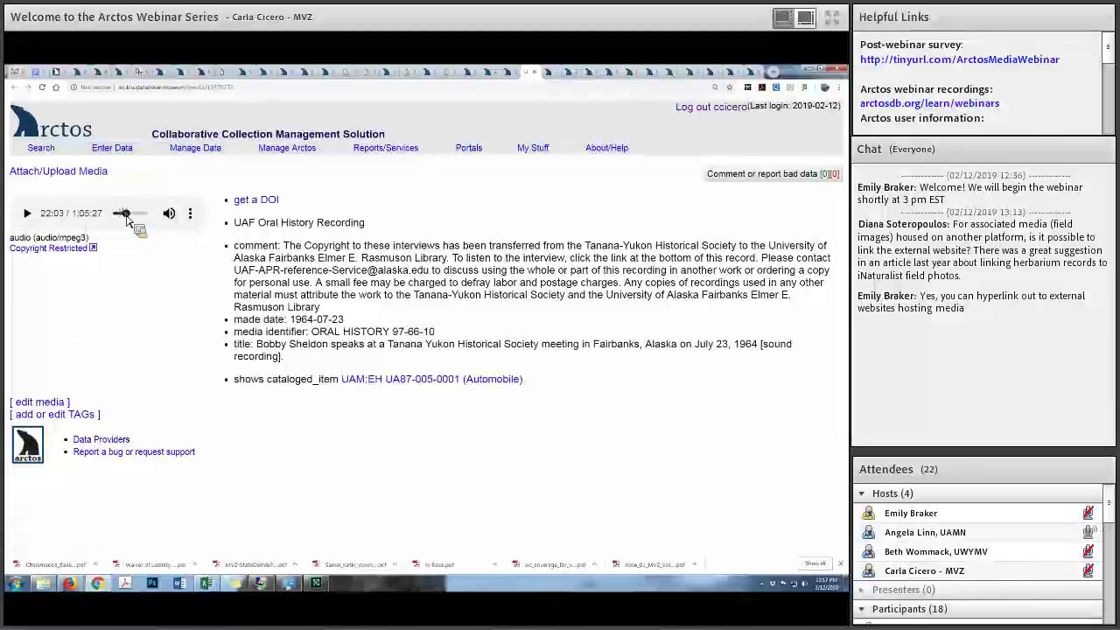
left_click(27, 215)
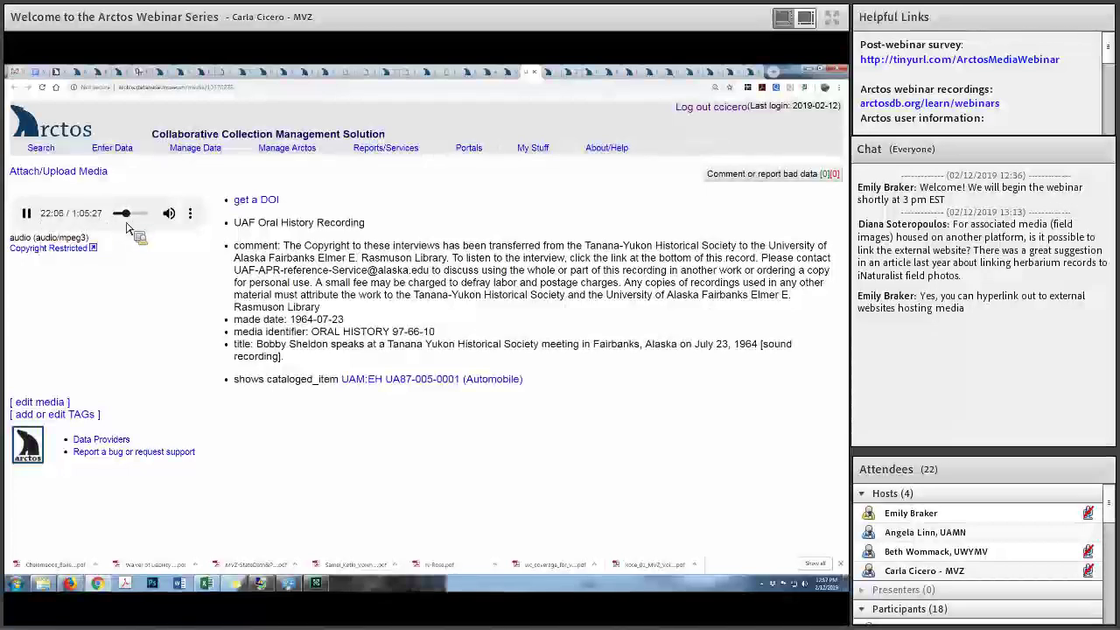
left_click(28, 216)
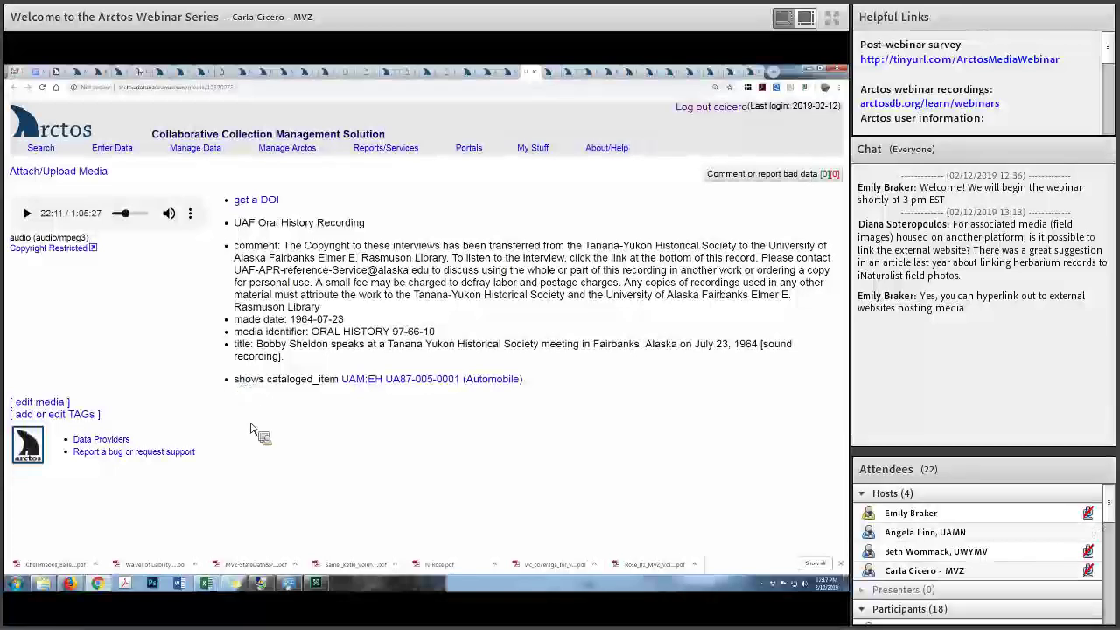
Switch to the Adobe Connect meeting, unmute the microphone, and return to the browser
left_click(316, 585)
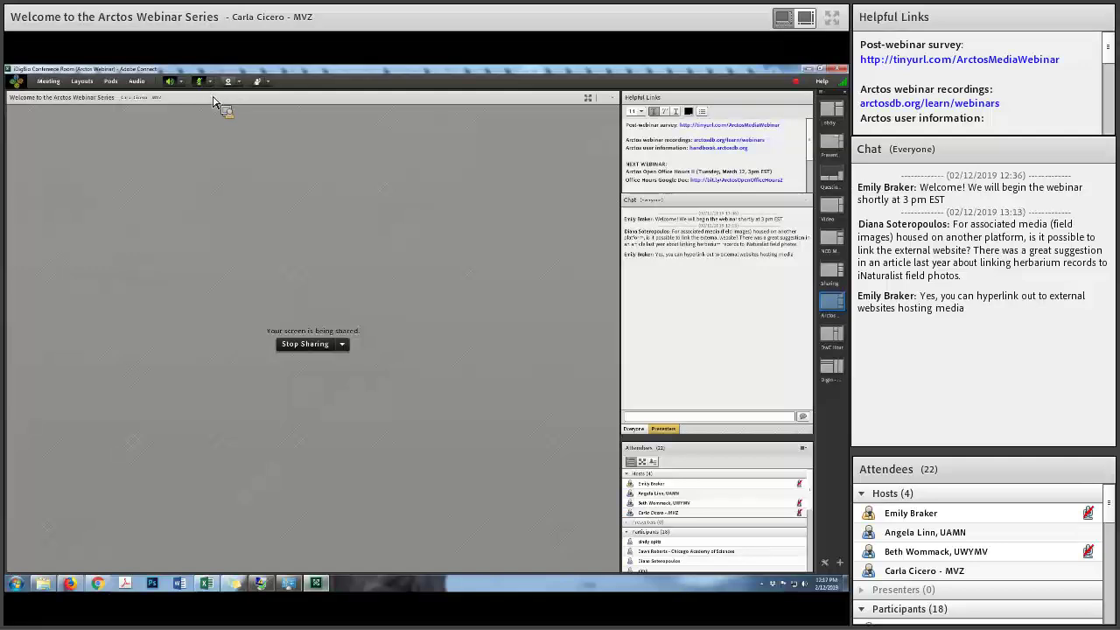
left_click(97, 584)
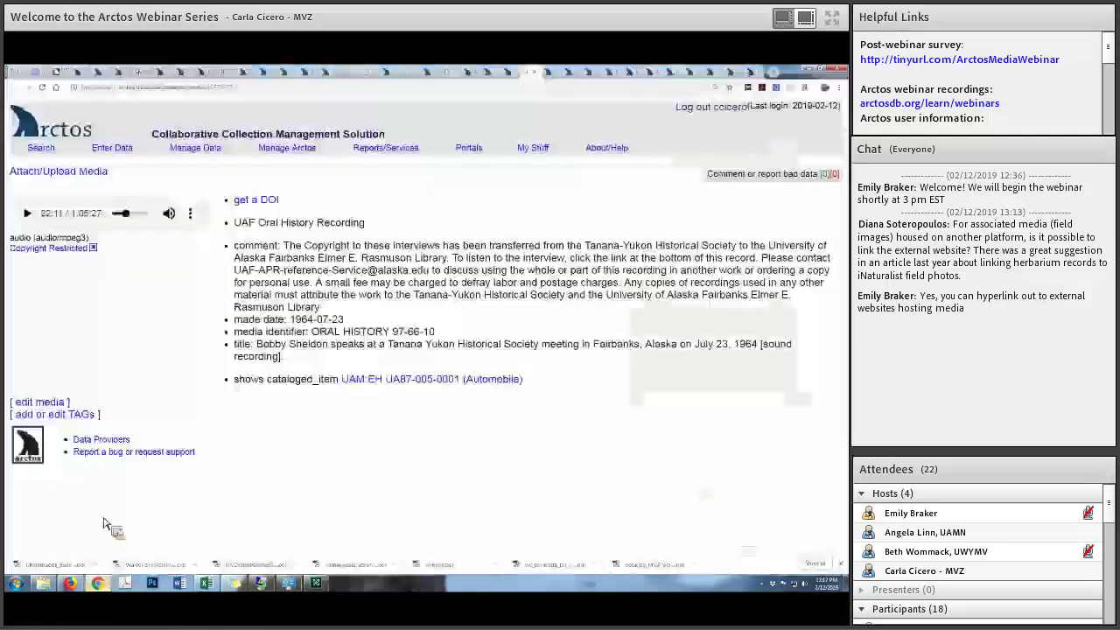
Resume the oral history recording, move playback back to about 3:36, and pause it
left_click(27, 214)
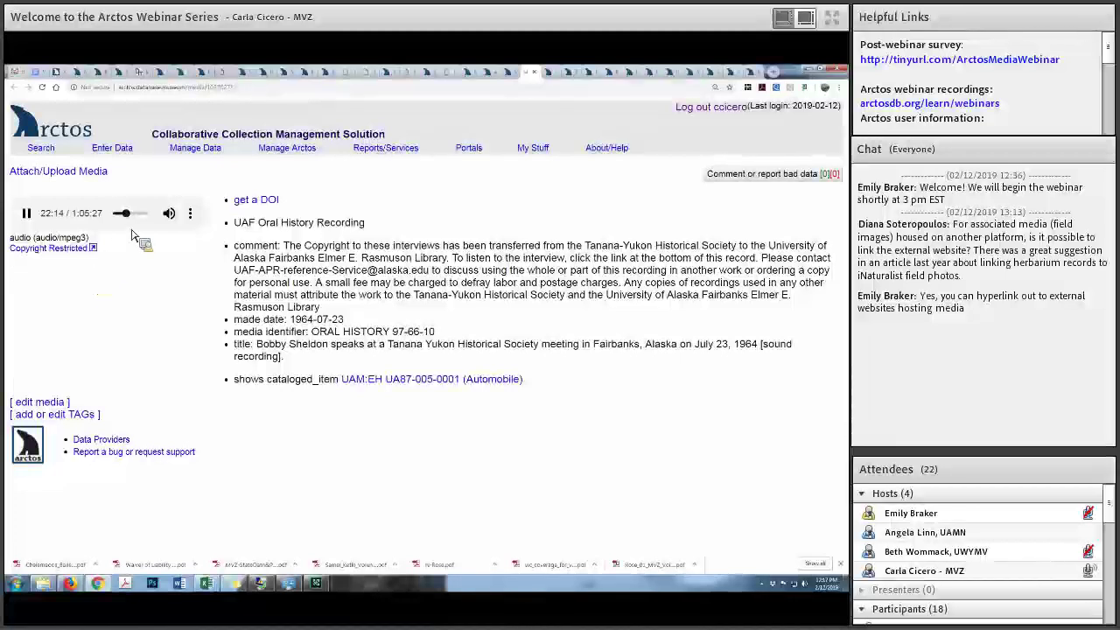
left_click_drag(125, 222, 121, 219)
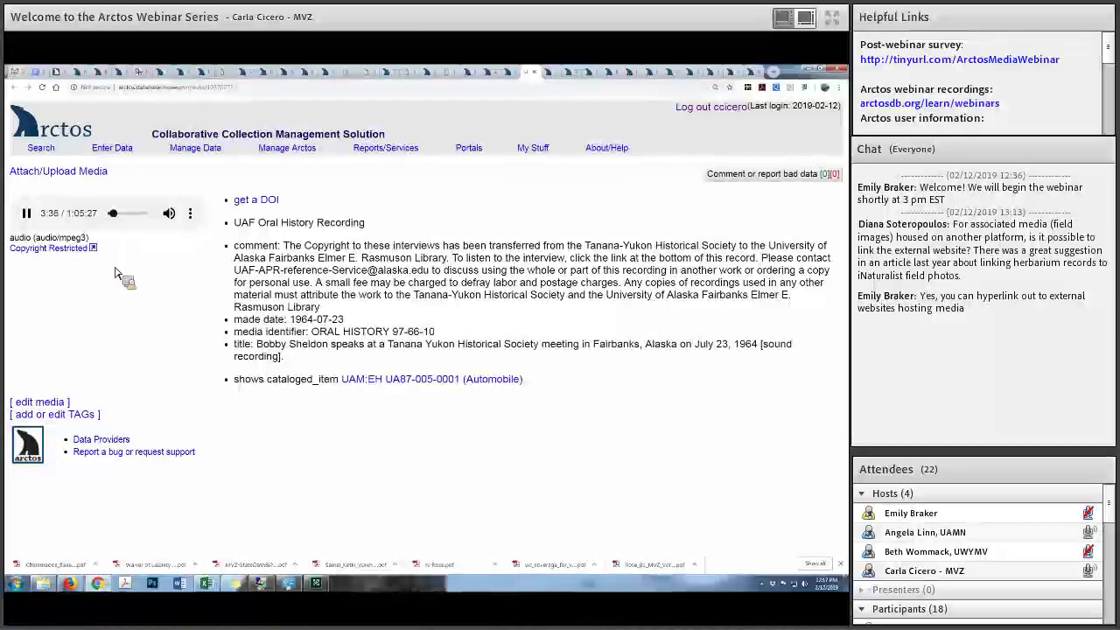
left_click(27, 213)
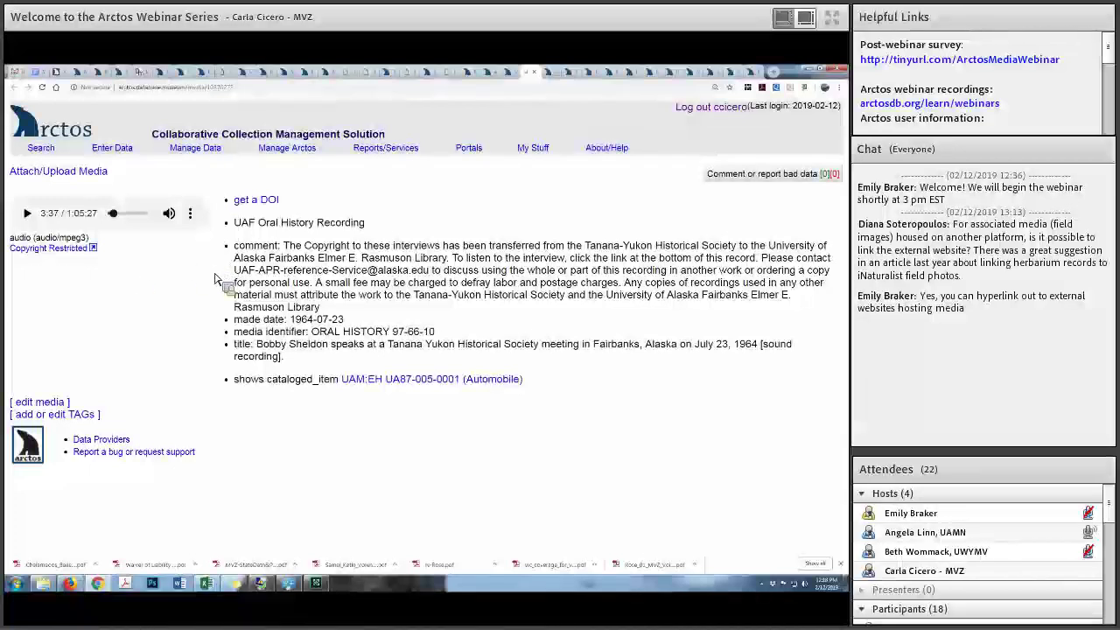
Review the Steering Wheel, "Alice" record UAM:EH:0656-0001 from its header through parts, attributes and remarks to its linked image and video
left_click(550, 78)
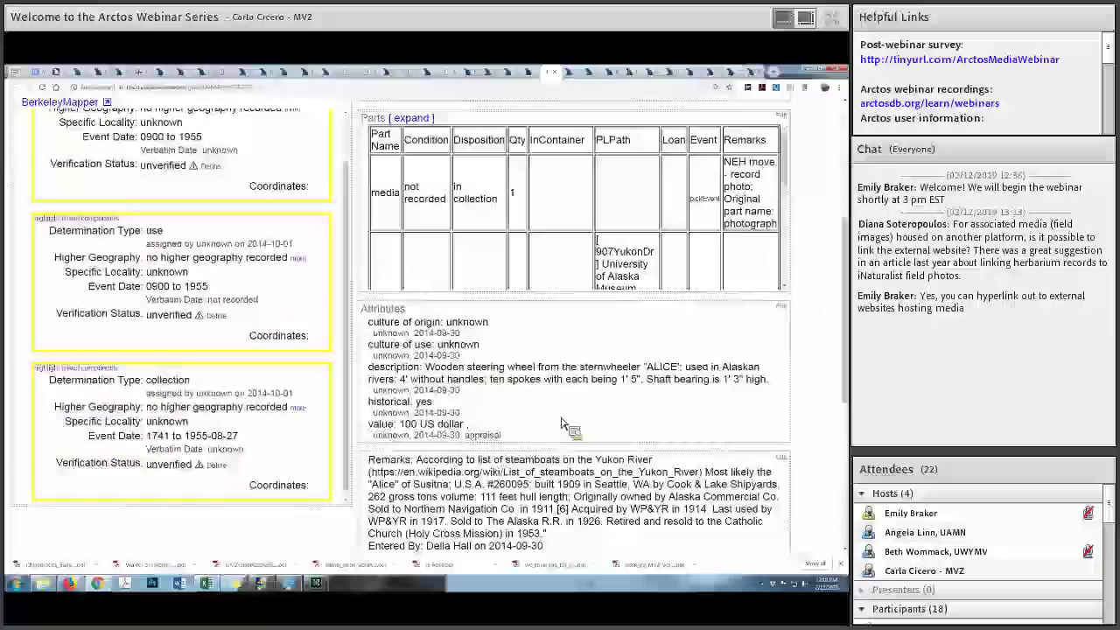
scroll(561, 417, "down", 1)
scroll(561, 417, "down", 5)
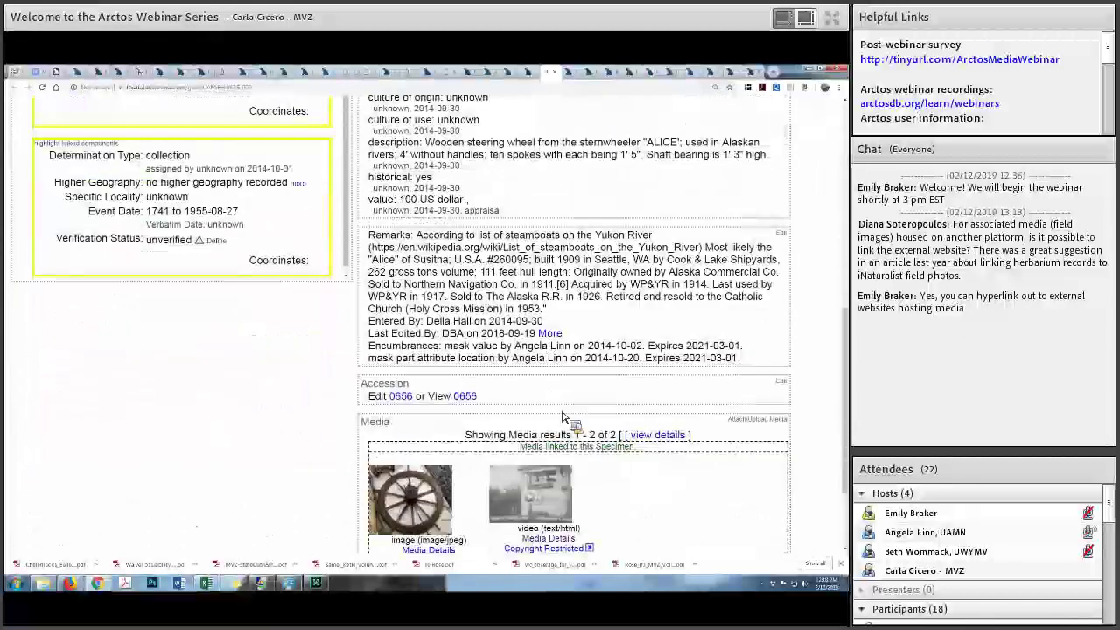
scroll(563, 417, "up", 10)
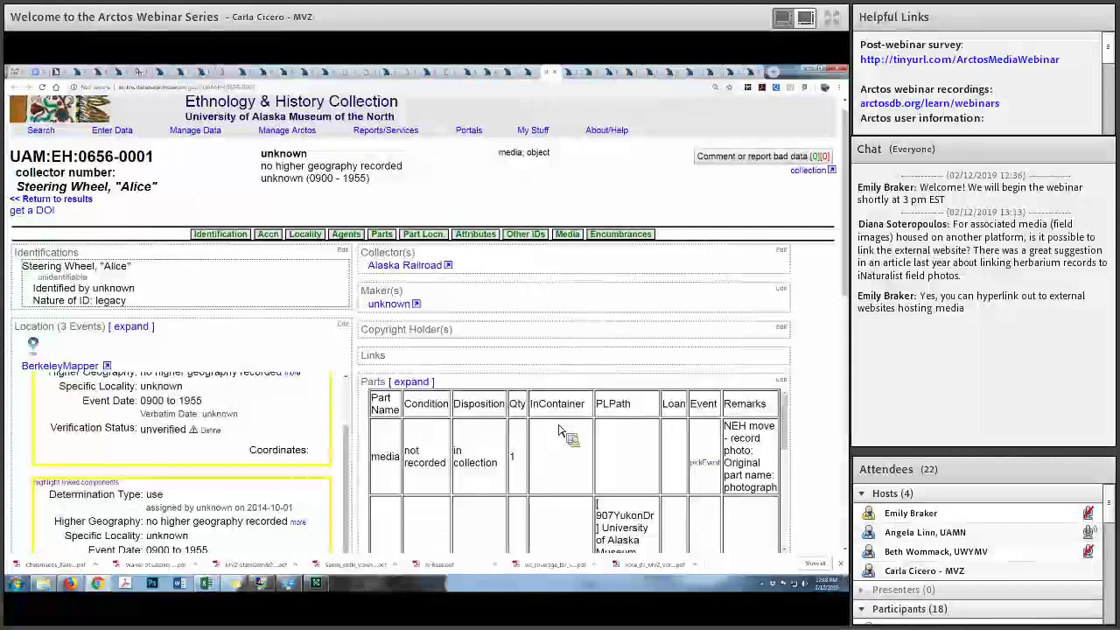
scroll(562, 428, "up", 1)
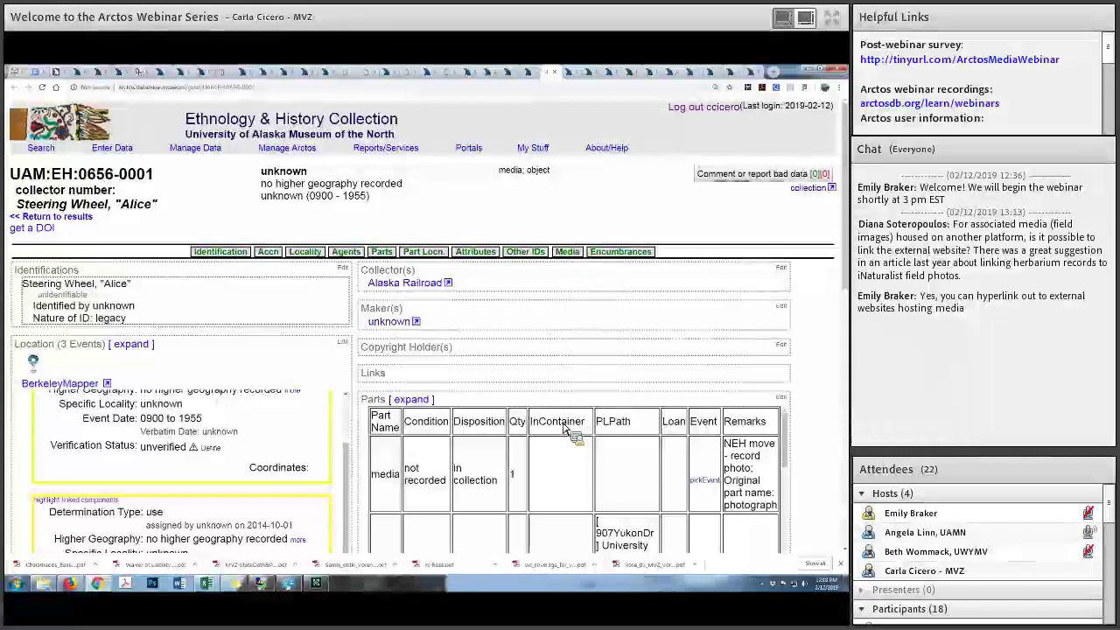
scroll(564, 428, "down", 5)
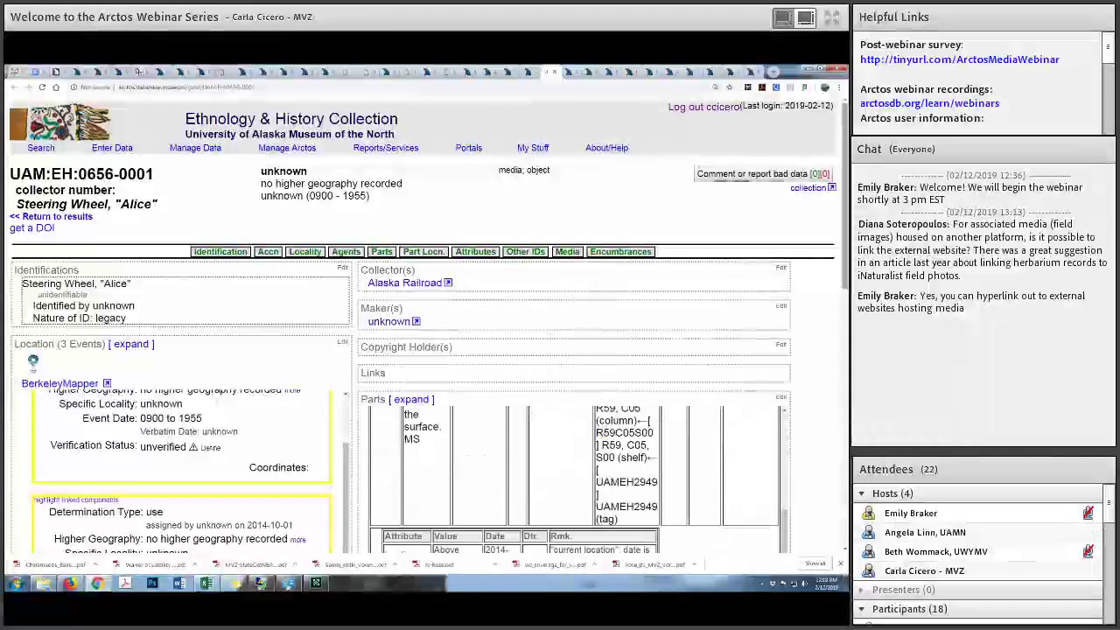
scroll(423, 323, "down", 3)
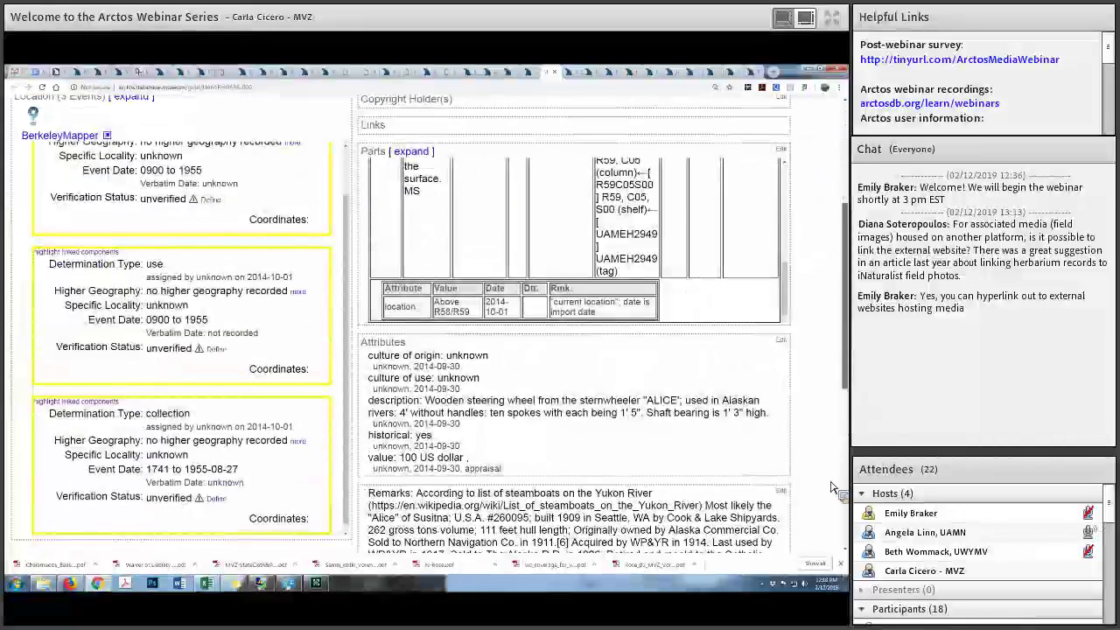
scroll(701, 551, "down", 4)
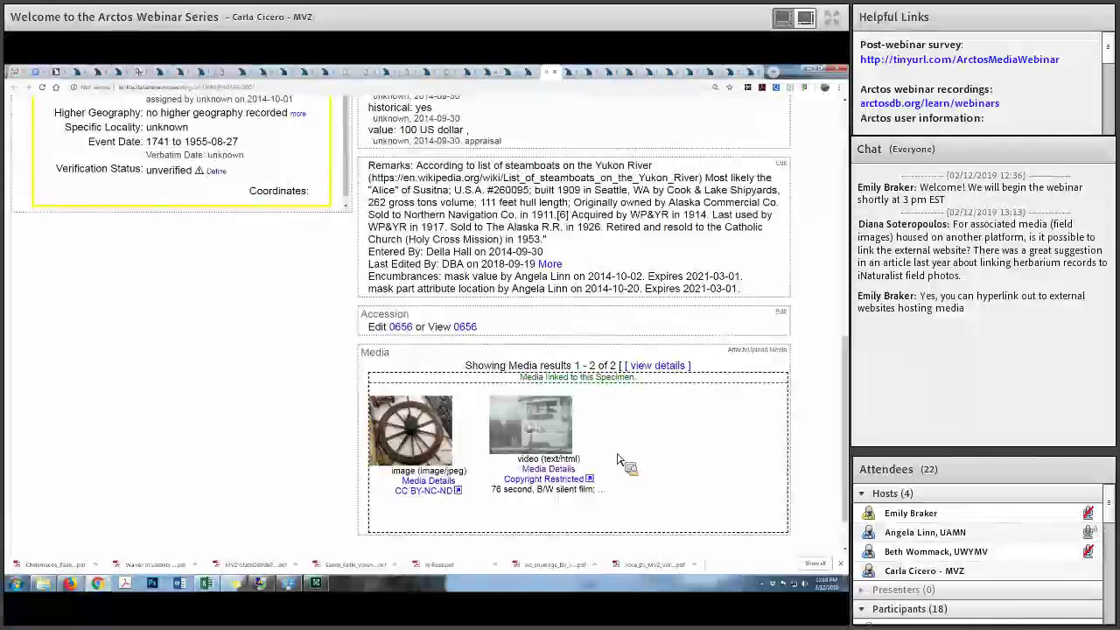
Open the silent film's media details, follow its external link to Alaska's Digital Archives, play the film, and close that page
left_click(564, 473)
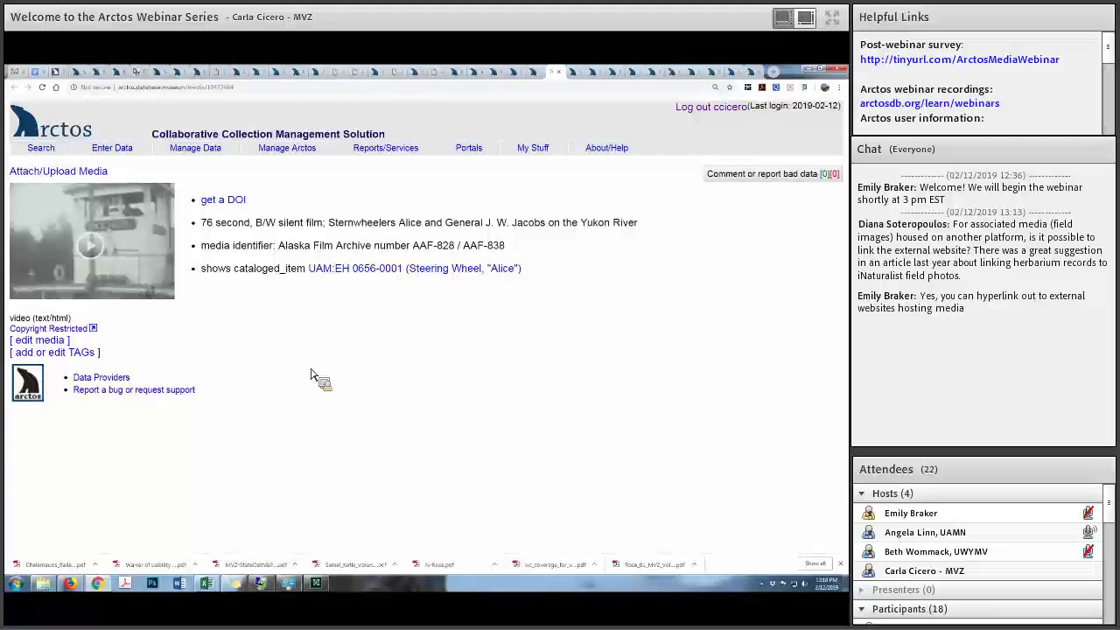
left_click(95, 254)
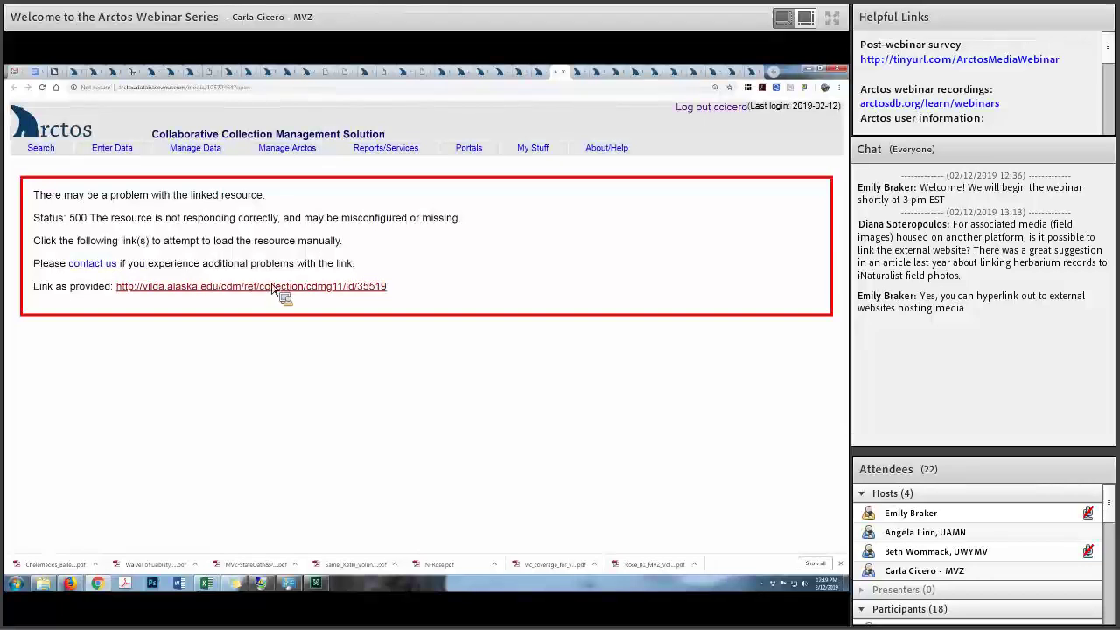
left_click(271, 294)
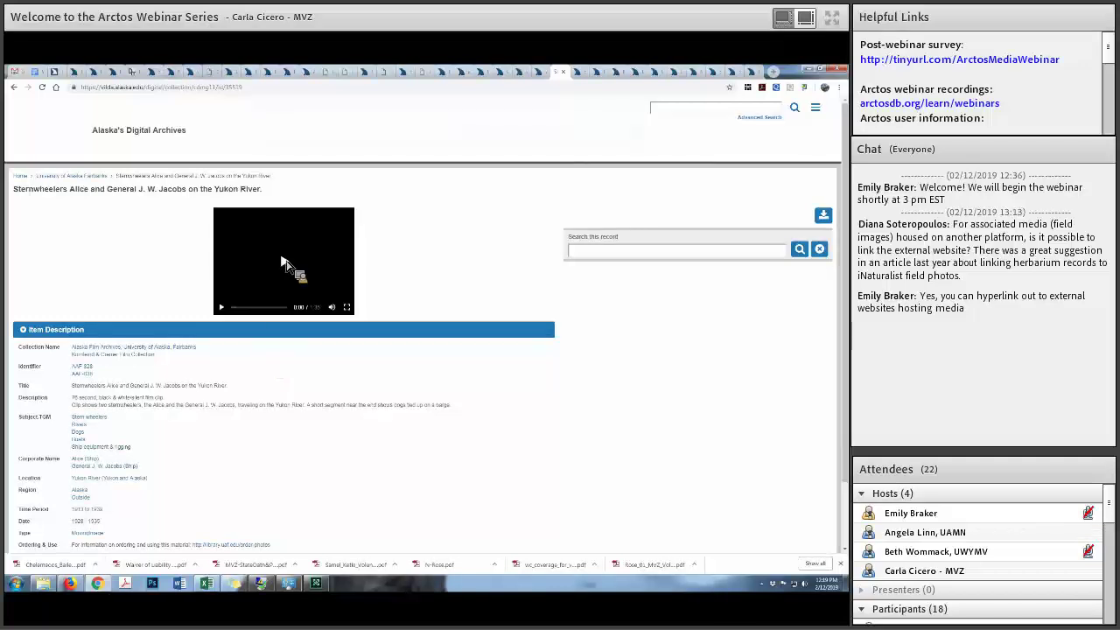
left_click(285, 263)
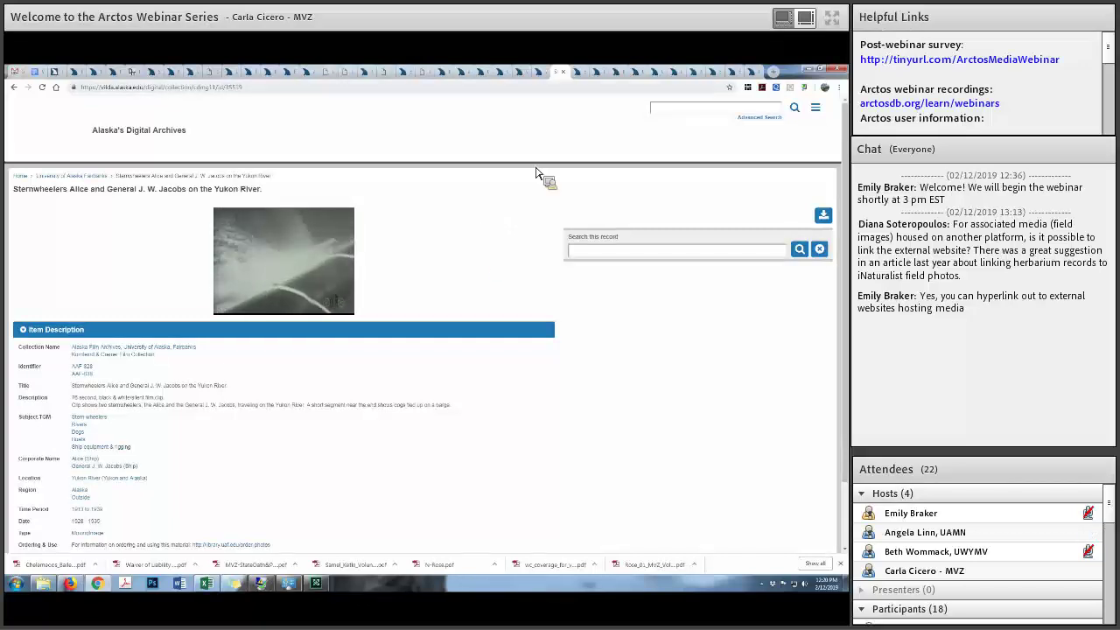
left_click(561, 72)
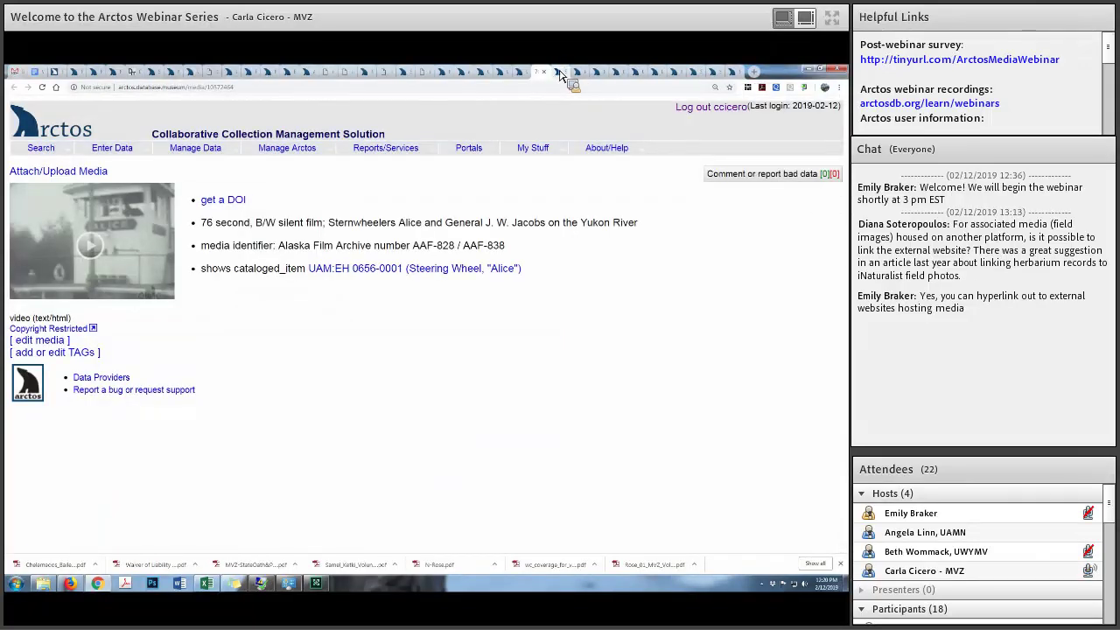
Open the project "The evolution of egg shape variation in birds" from the Avian egg shape publication and review its description, publications, specimens and linked media
left_click(561, 73)
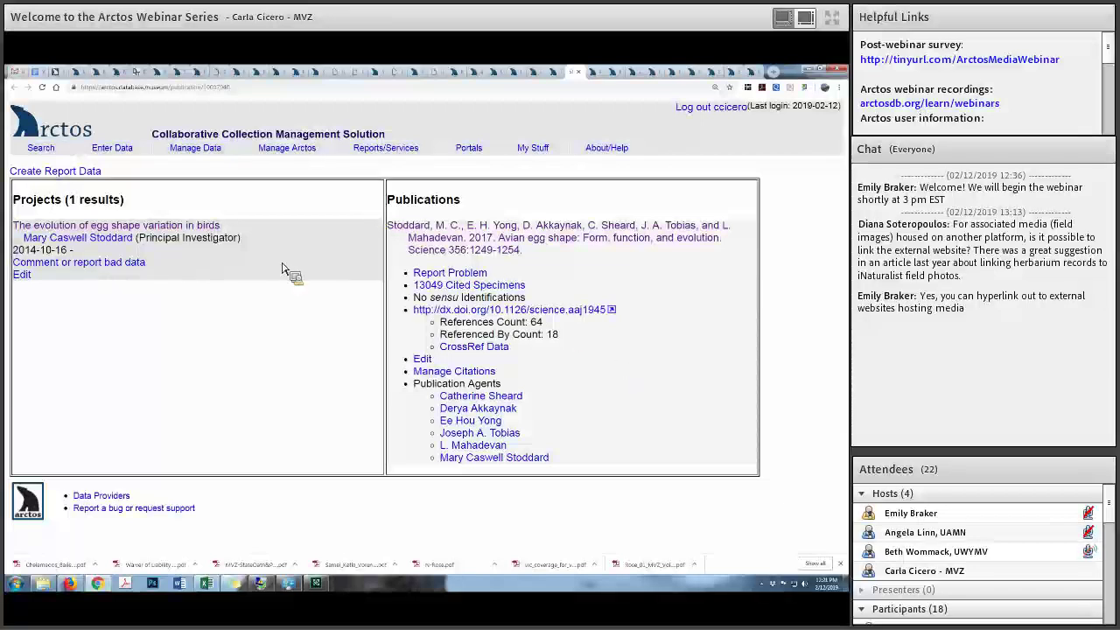
left_click(122, 229)
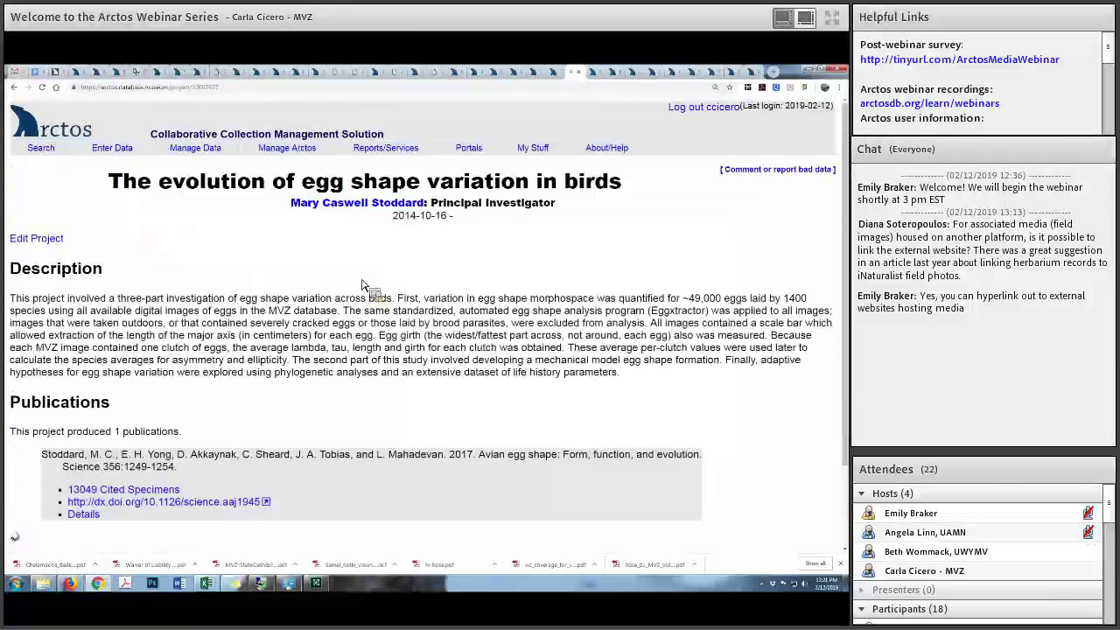
scroll(367, 286, "down", 1)
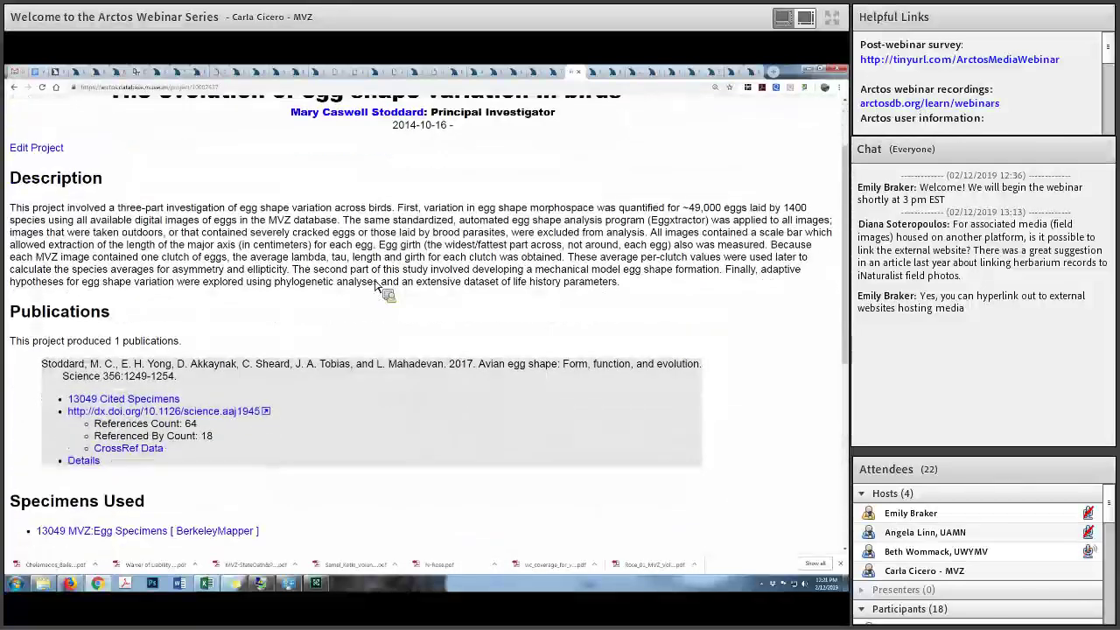
scroll(374, 286, "down", 1)
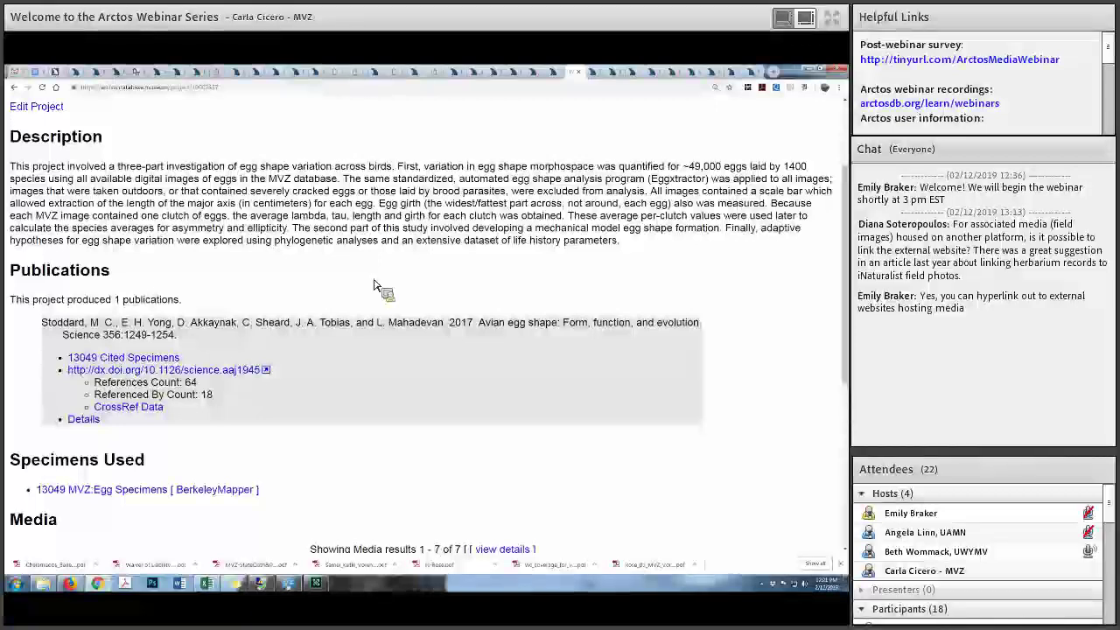
scroll(374, 286, "down", 2)
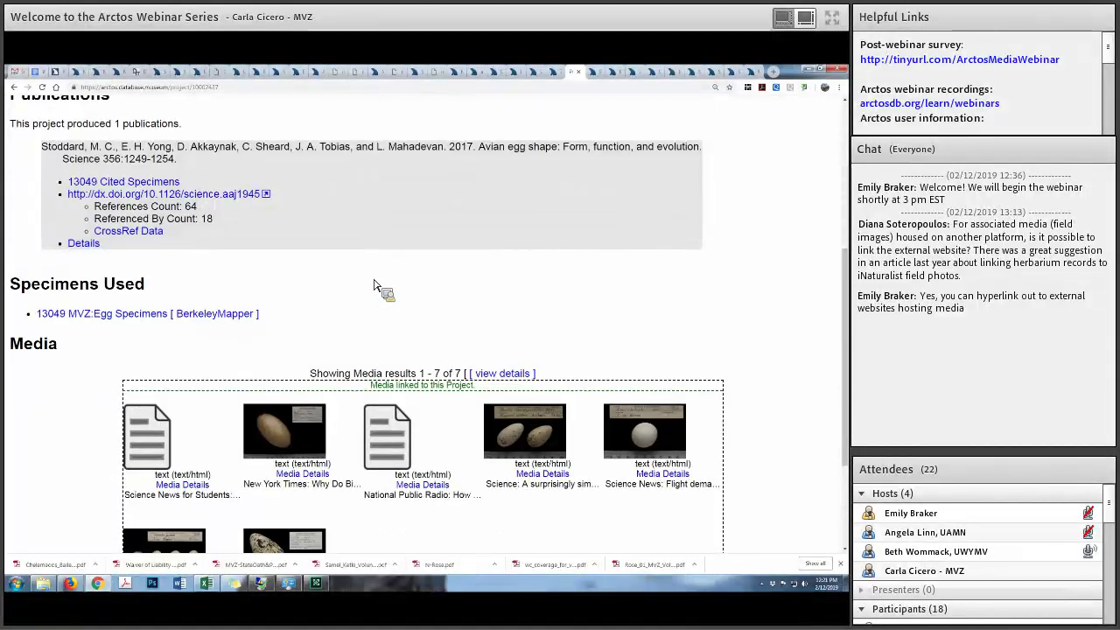
scroll(373, 286, "down", 1)
scroll(373, 285, "down", 1)
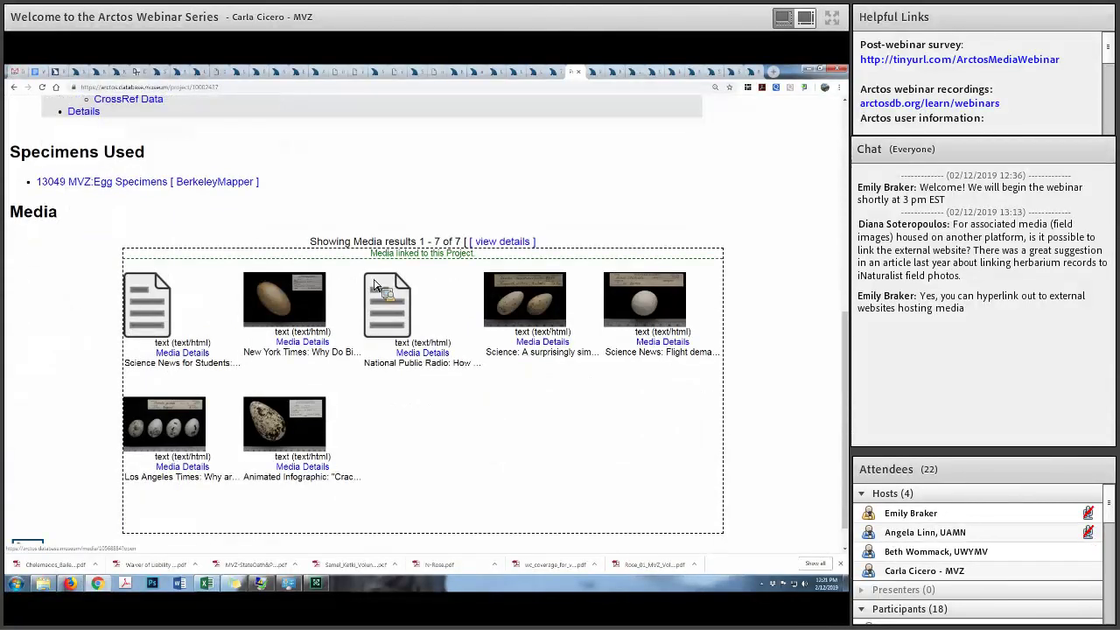
scroll(374, 286, "up", 2)
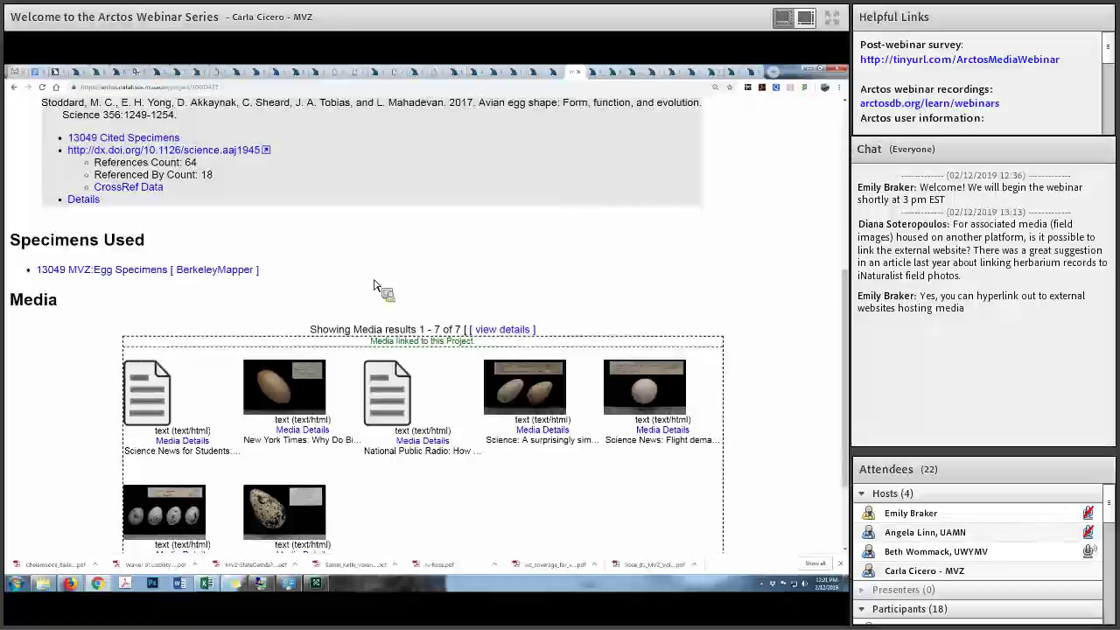
scroll(374, 287, "up", 4)
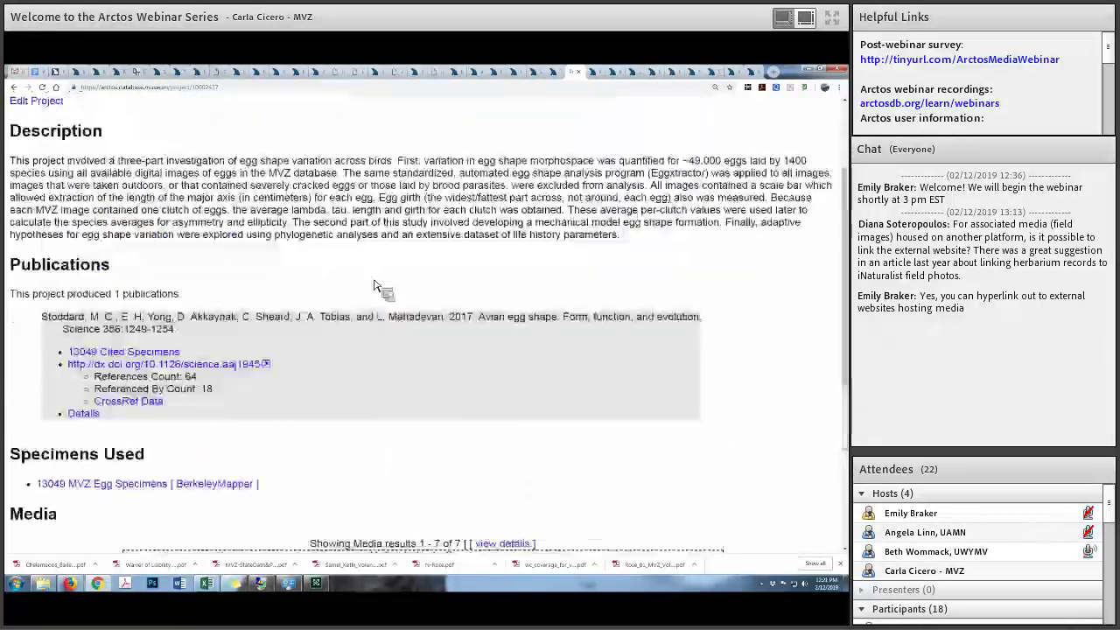
scroll(374, 287, "down", 2)
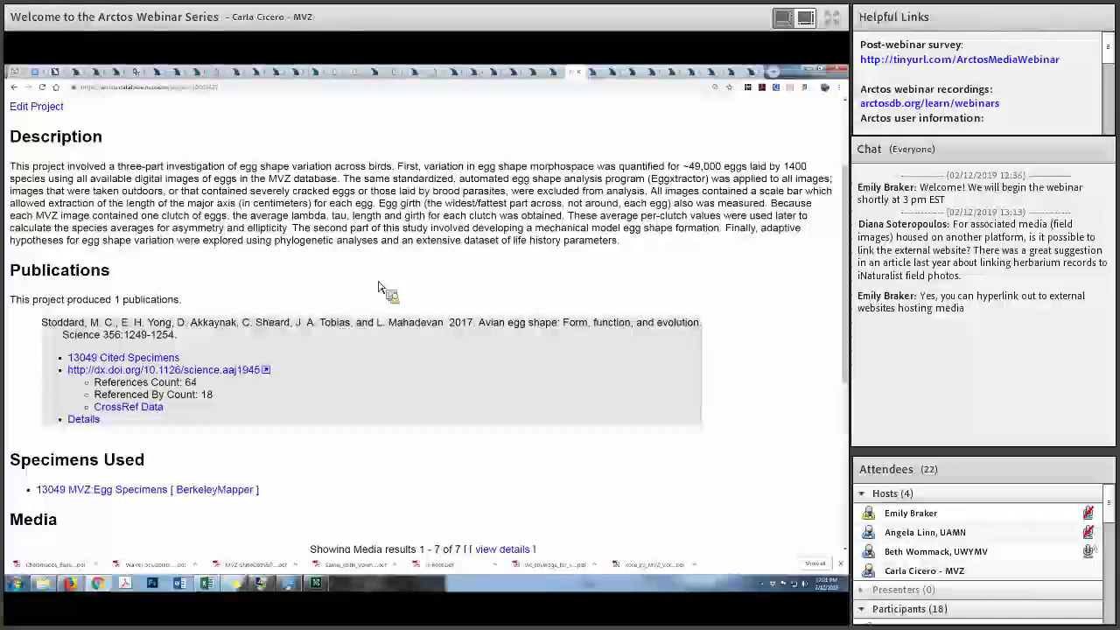
scroll(378, 286, "down", 2)
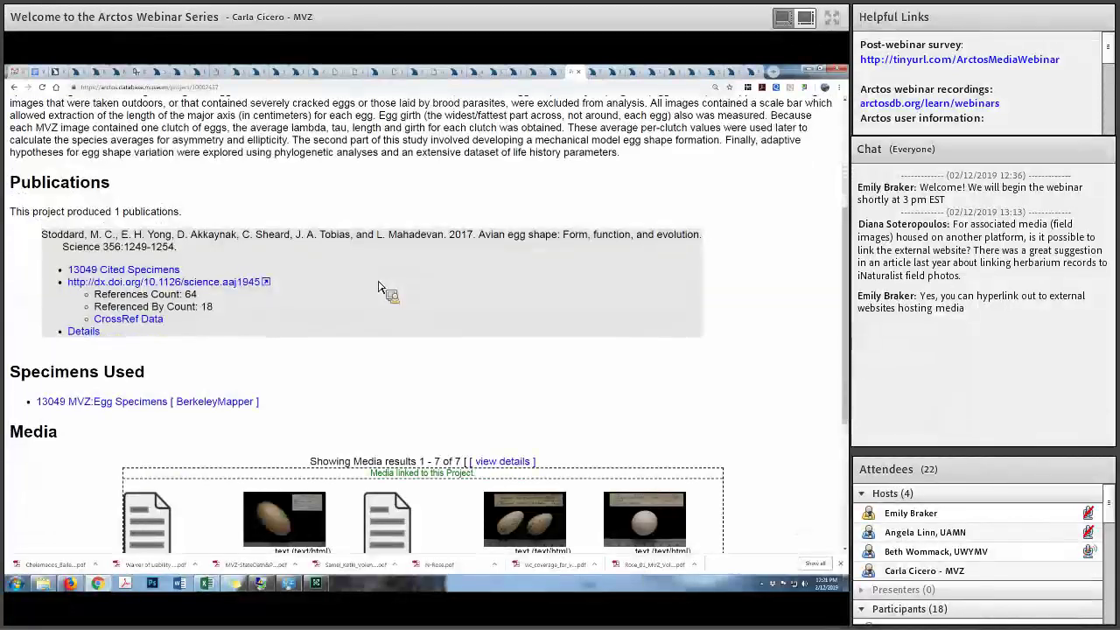
scroll(473, 308, "down", 1)
scroll(471, 306, "down", 1)
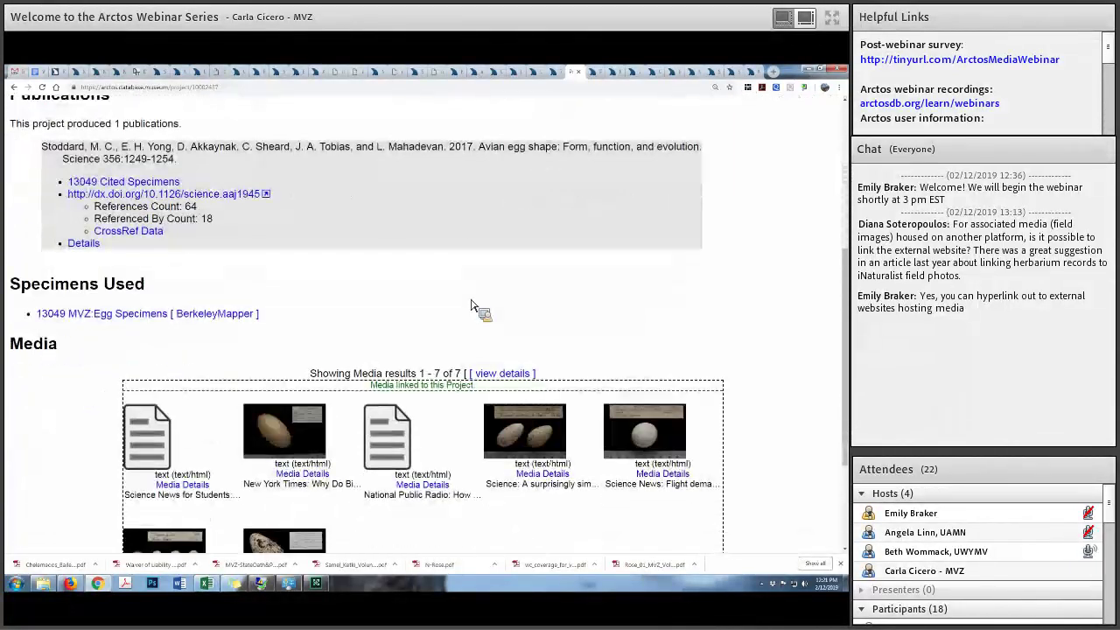
scroll(471, 305, "down", 2)
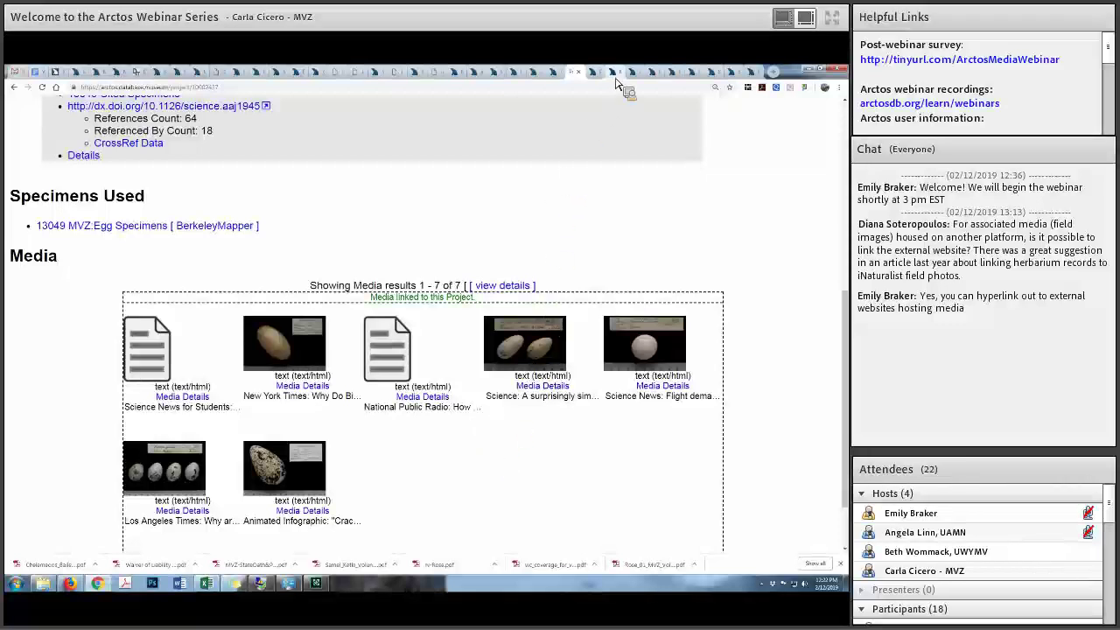
Leave the egg shape project and bring up the Falco sparverius sparverius egg record MVZ:Egg:1103
left_click(494, 324)
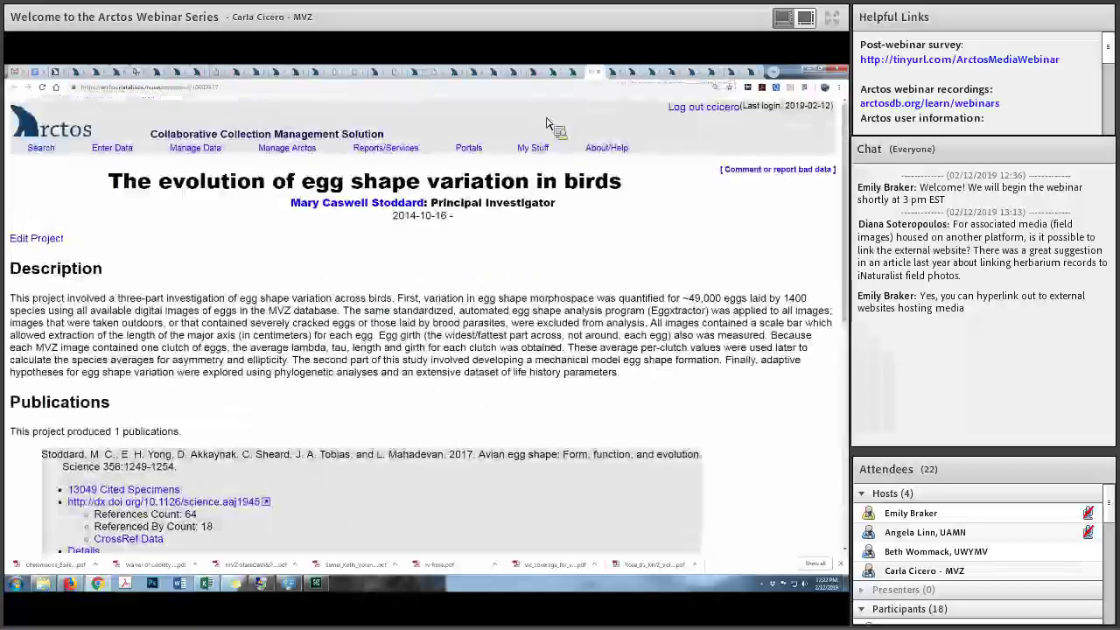
left_click(618, 76)
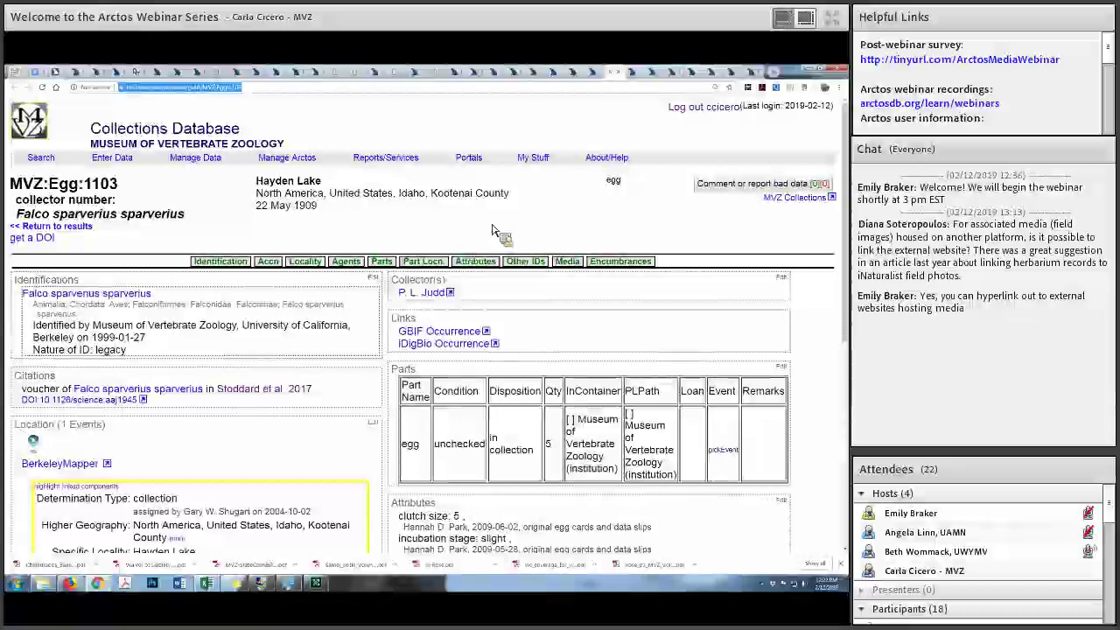
Review the egg record MVZ:Egg:1103, covering citation, locality, parts, attributes and the linked egg photograph and data card scan
scroll(494, 230, "down", 2)
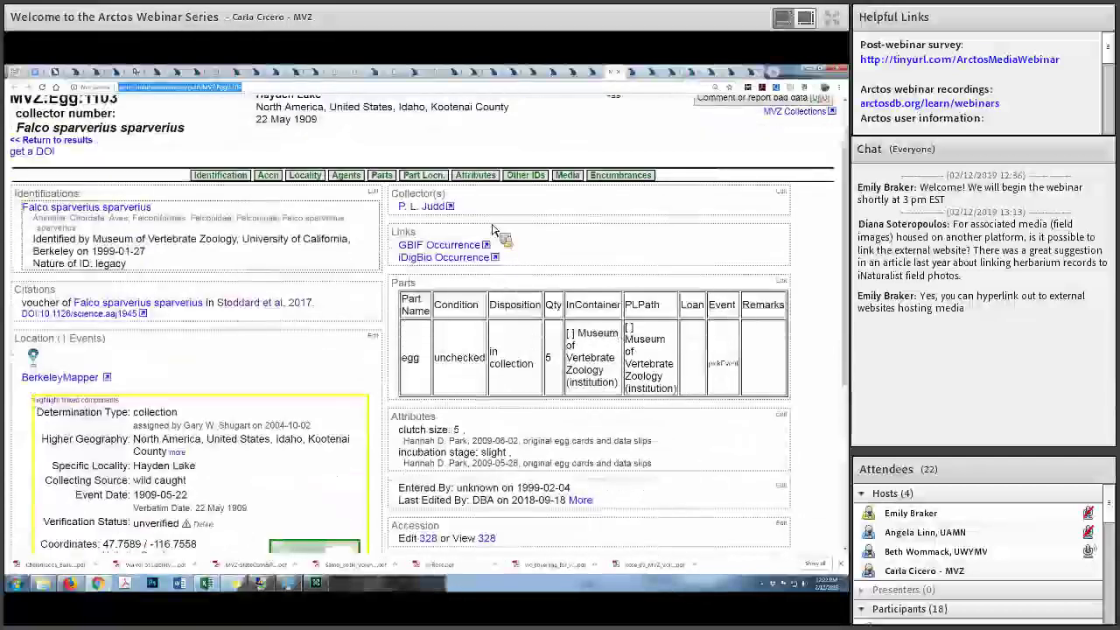
scroll(495, 230, "down", 1)
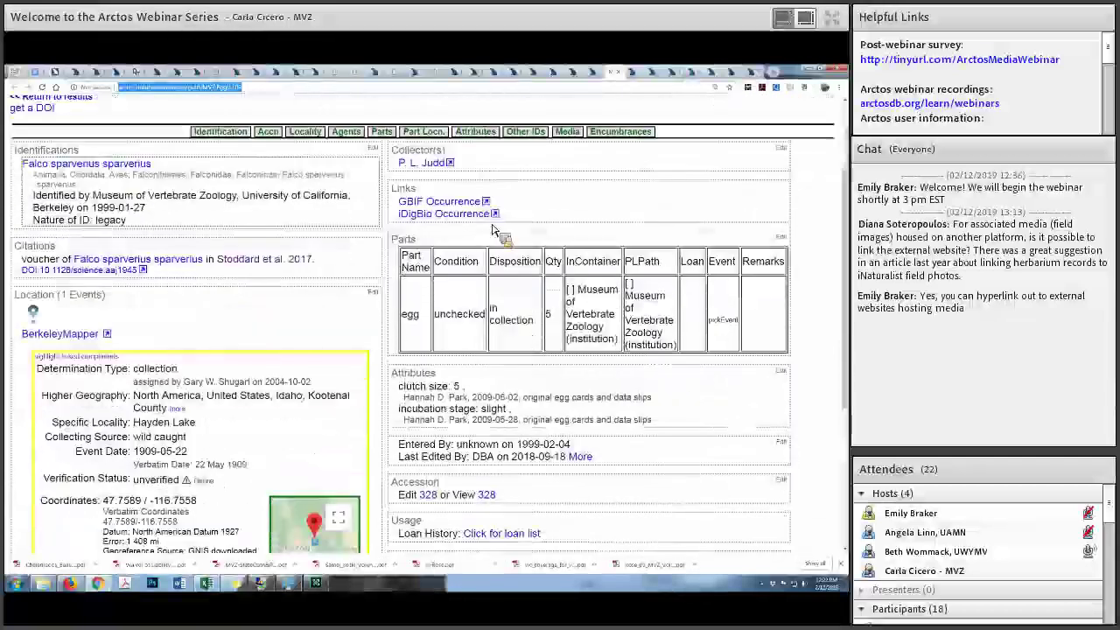
scroll(494, 230, "up", 2)
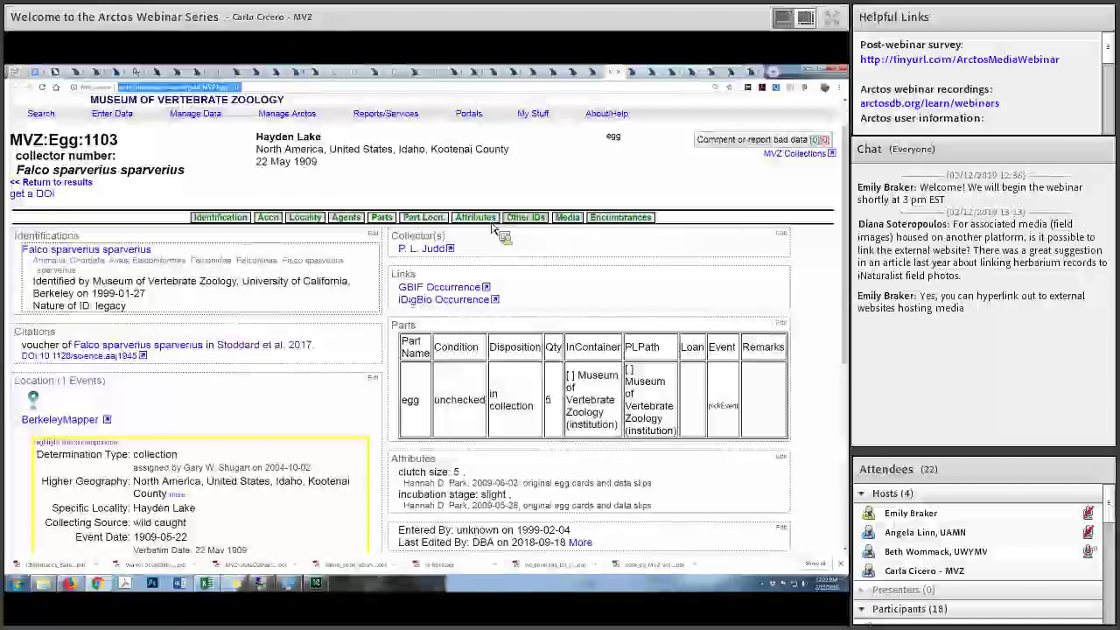
scroll(493, 229, "down", 6)
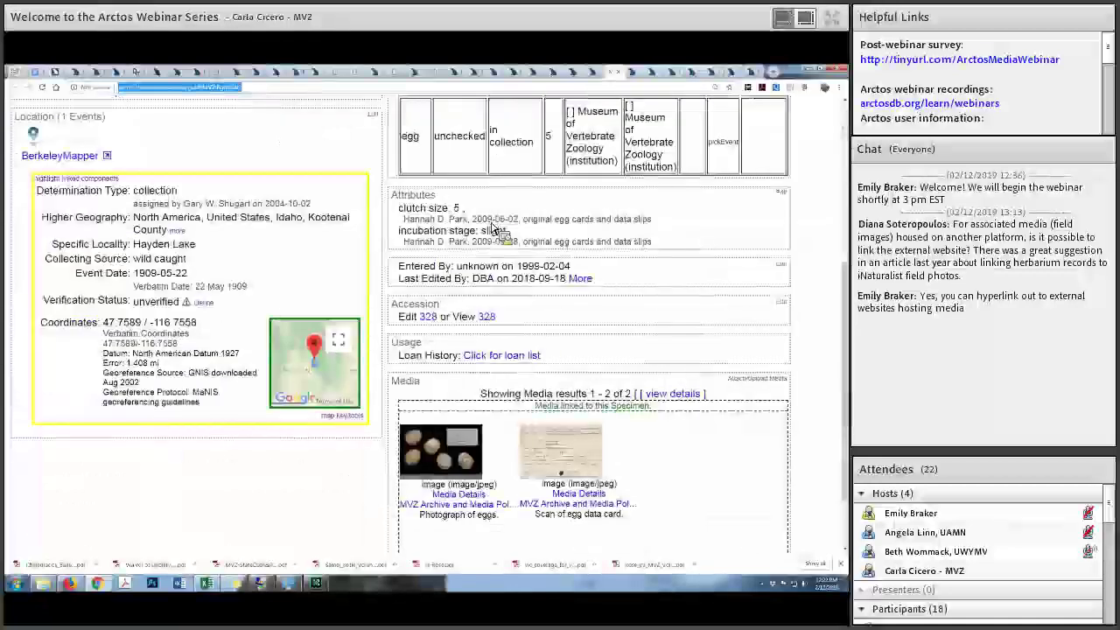
scroll(492, 229, "down", 1)
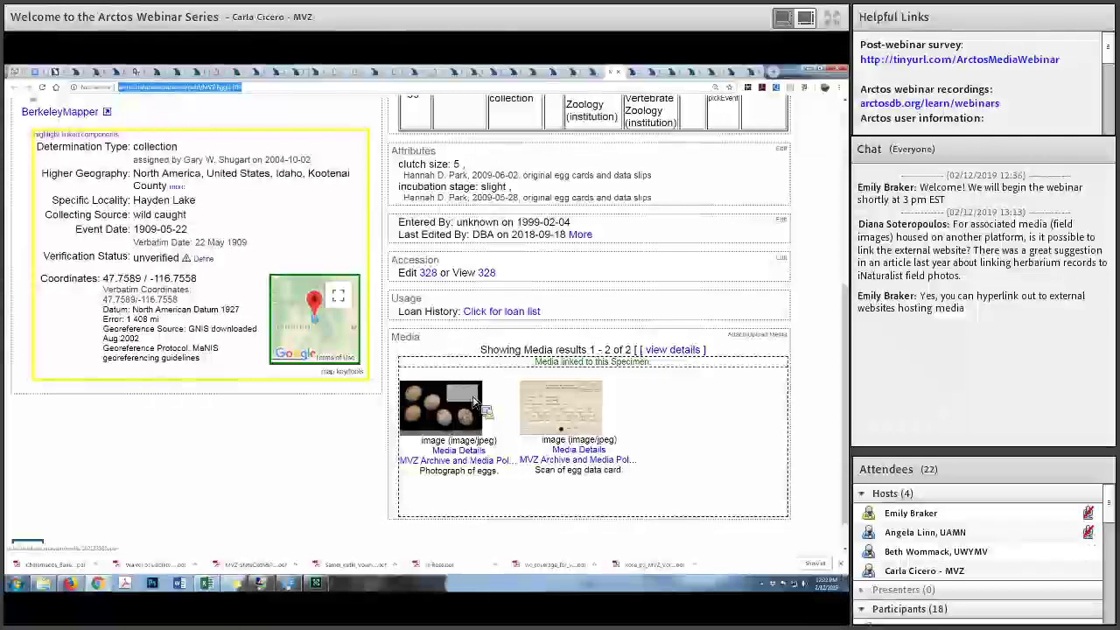
scroll(472, 402, "up", 3)
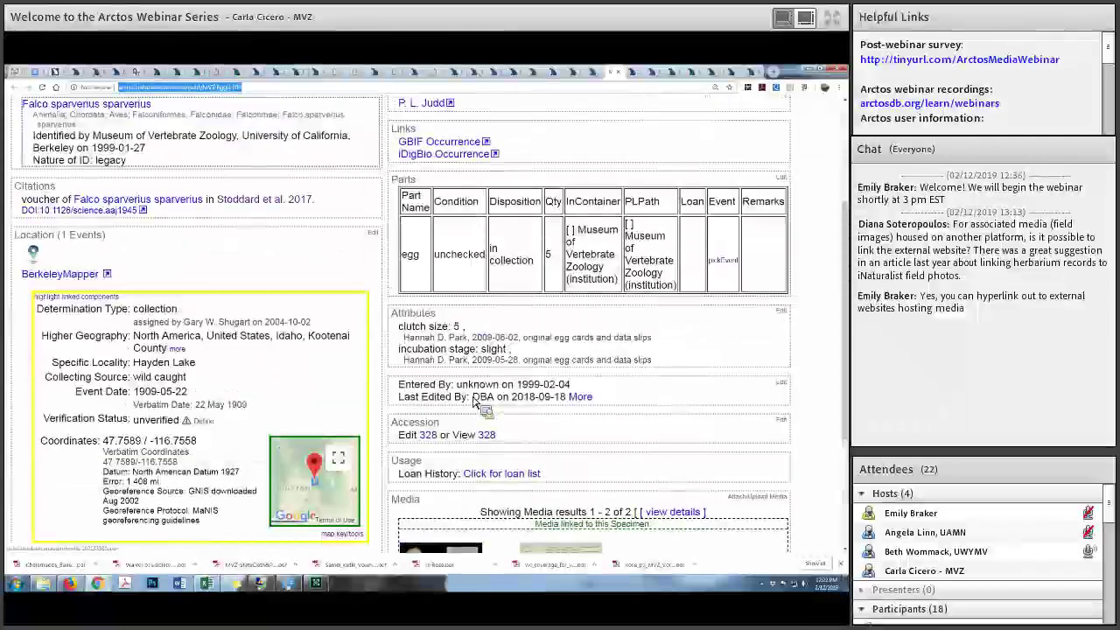
scroll(474, 400, "up", 1)
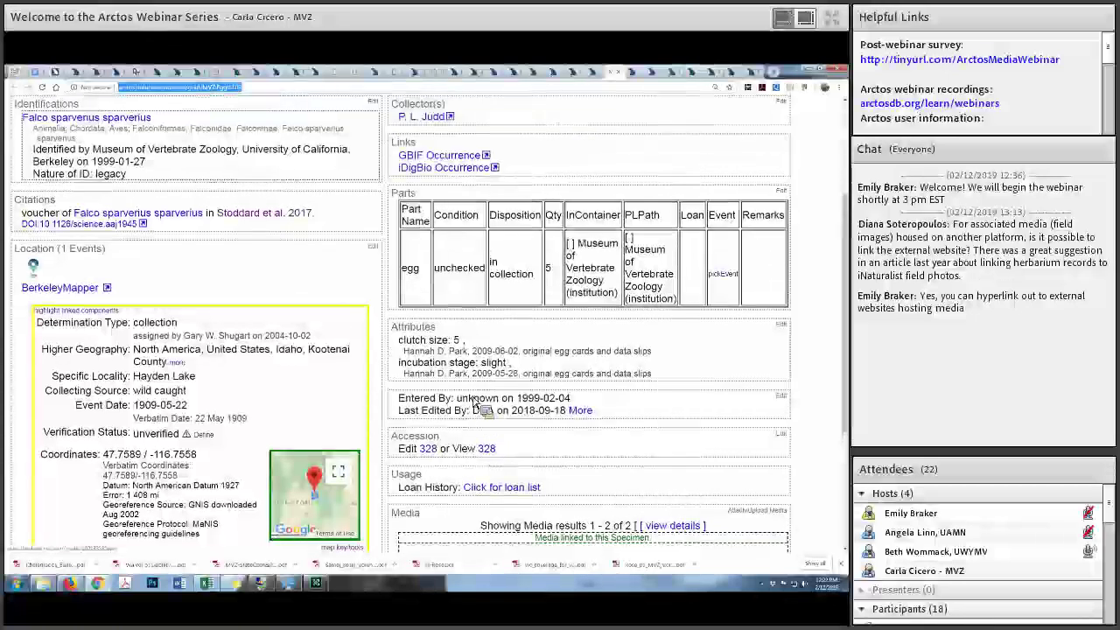
scroll(169, 282, "up", 3)
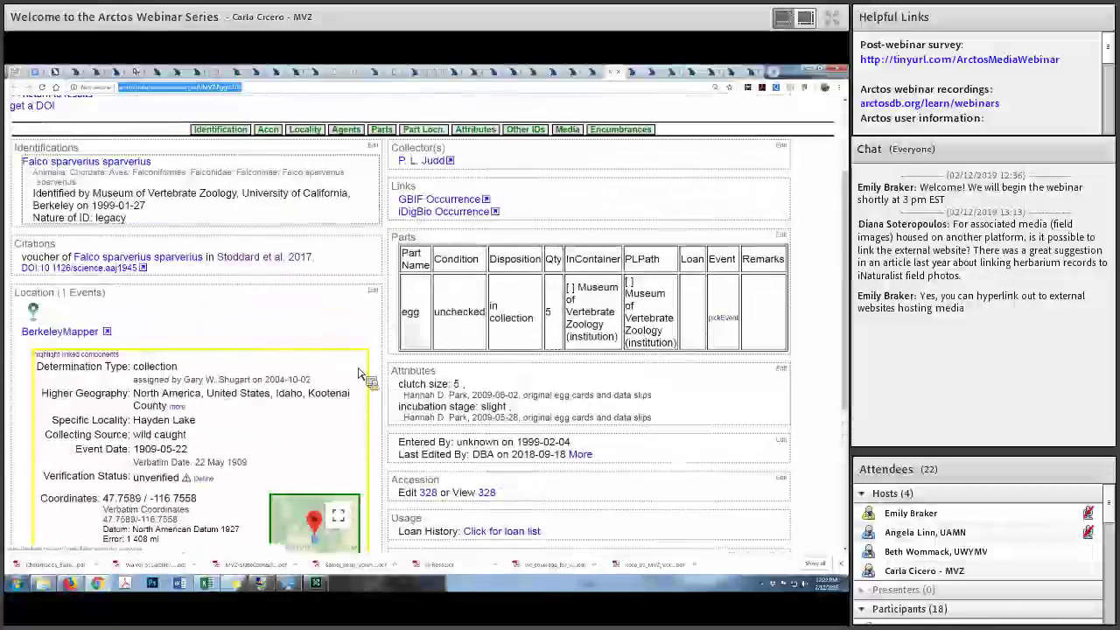
scroll(359, 375, "down", 3)
scroll(359, 420, "up", 1)
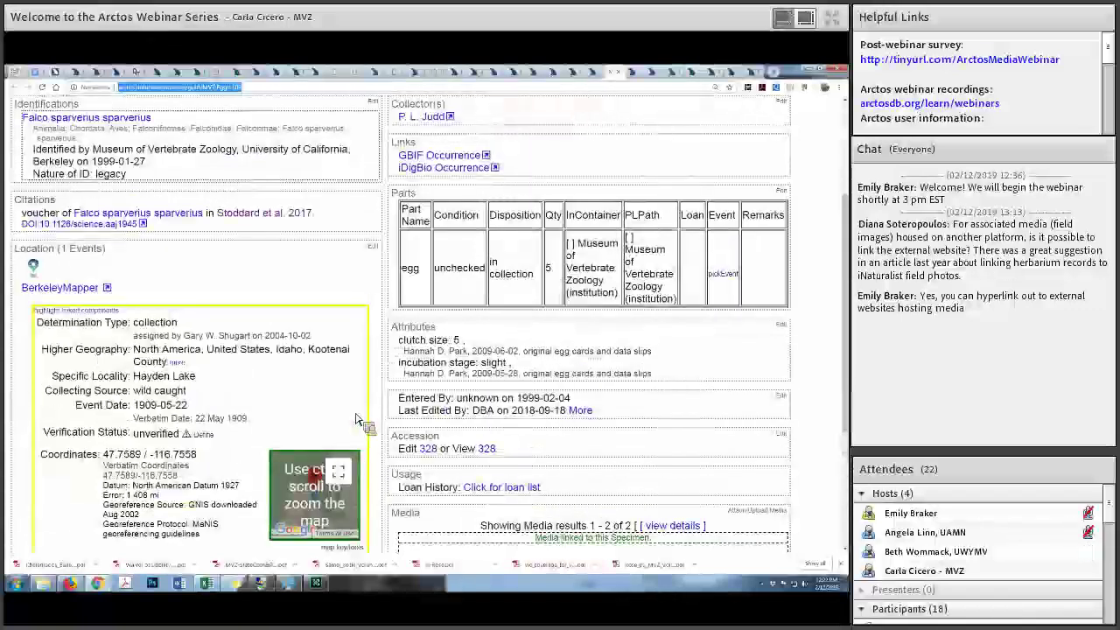
scroll(359, 420, "down", 1)
scroll(359, 421, "down", 1)
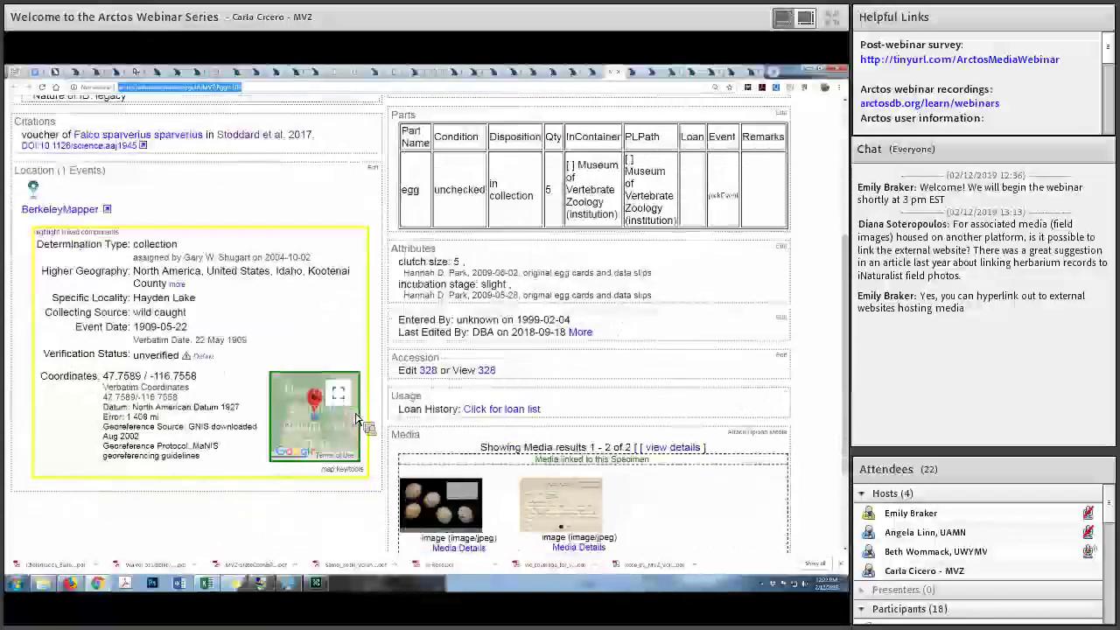
scroll(359, 420, "down", 2)
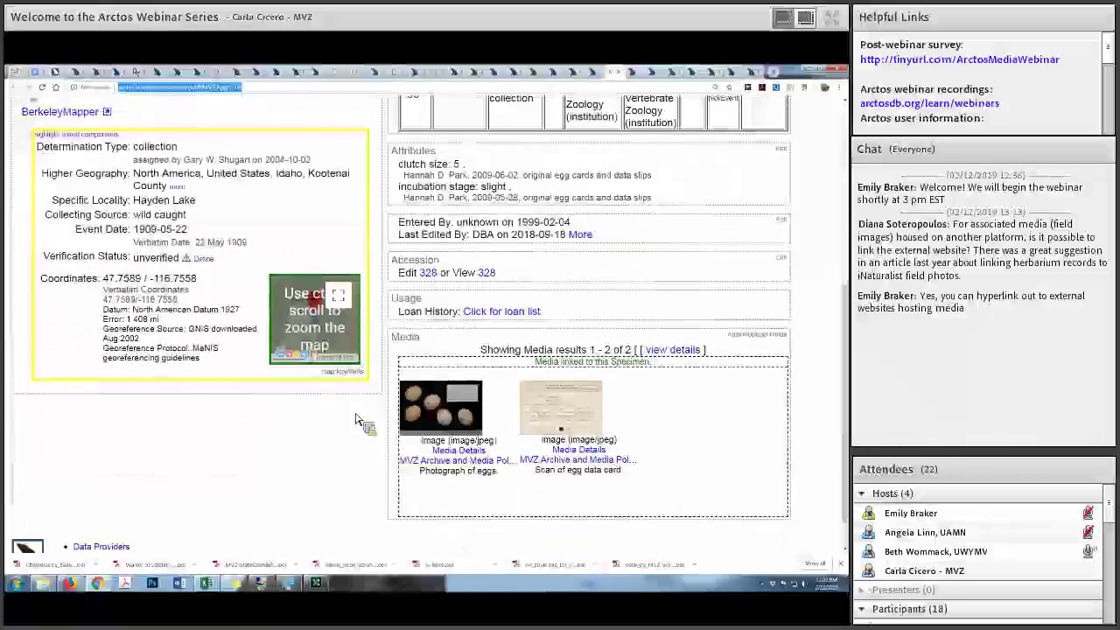
scroll(355, 420, "up", 1)
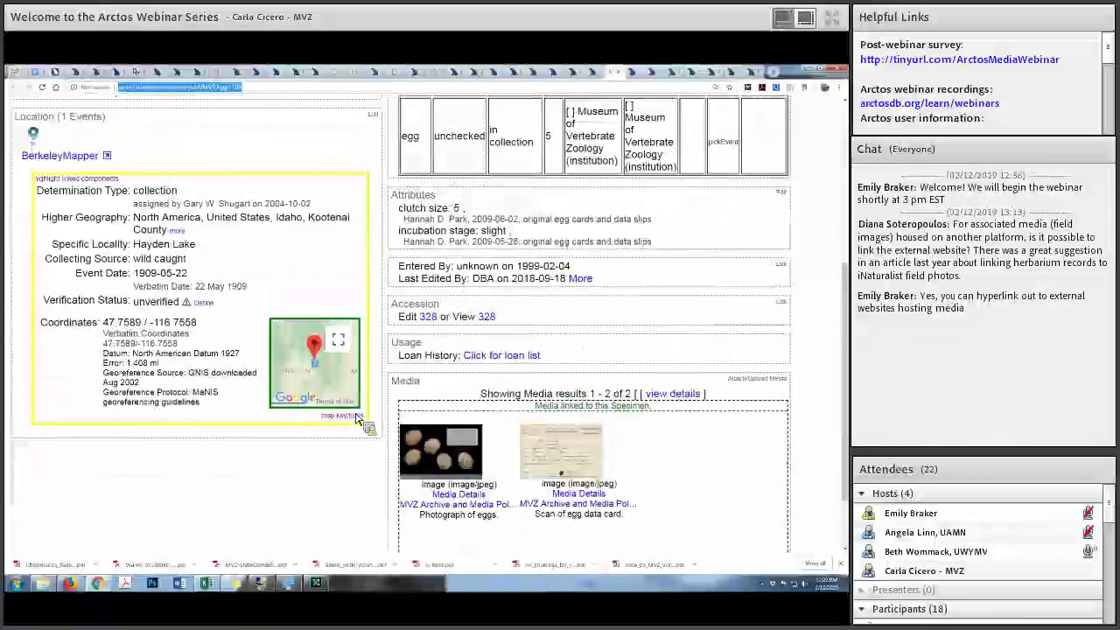
scroll(355, 420, "up", 3)
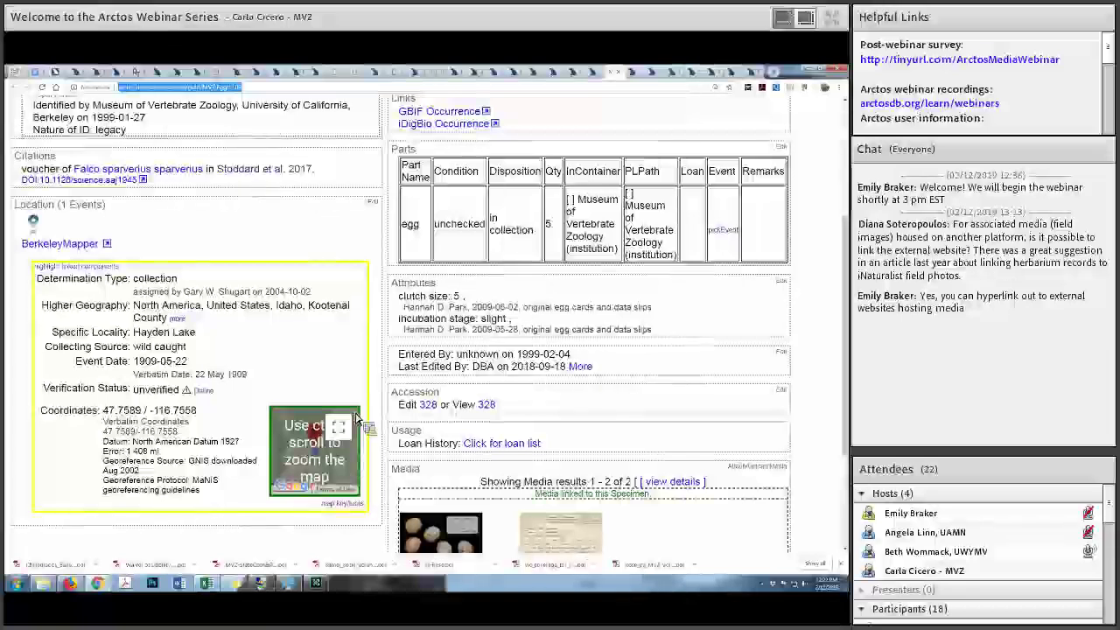
scroll(355, 420, "up", 2)
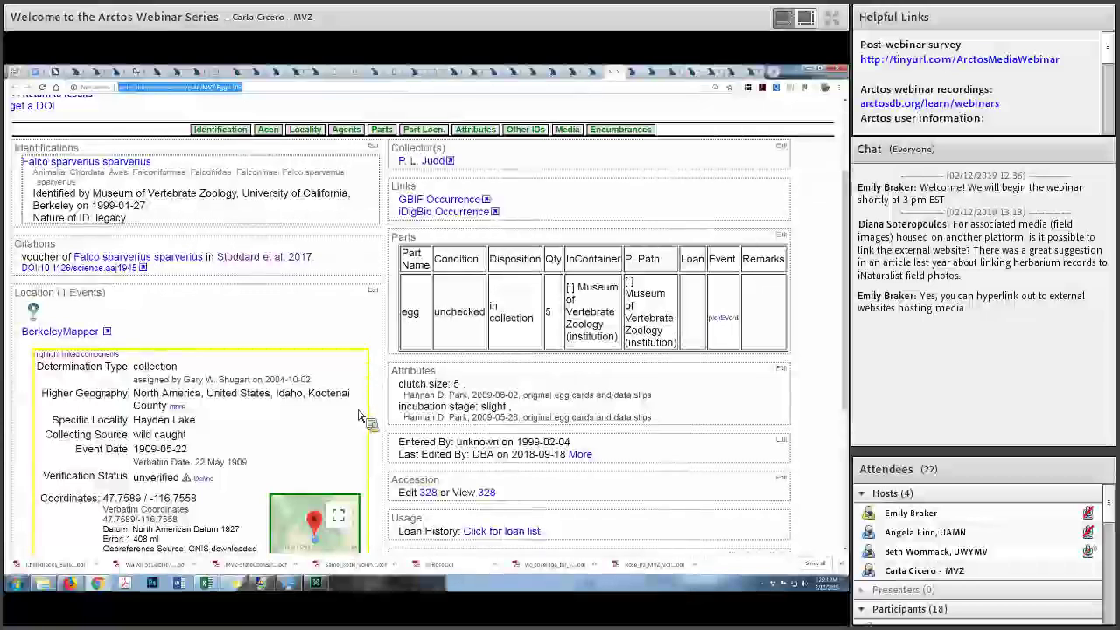
Bring up the Buteo jamaicensis calurus record UWYMV:Bird:4036 and review it from header and parts through to its linked media
left_click(638, 73)
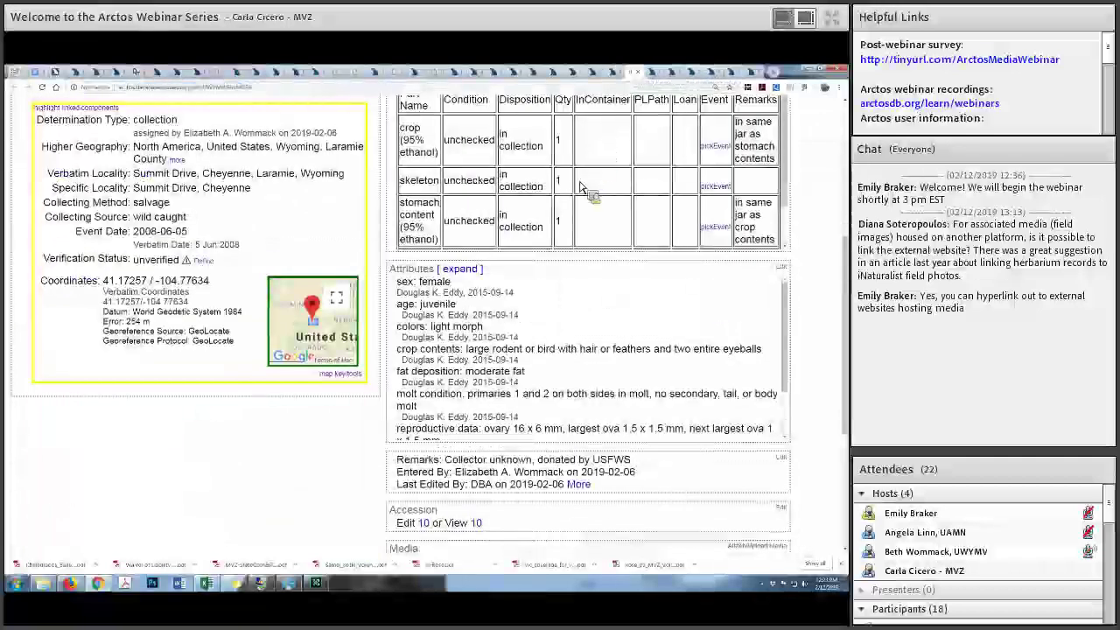
scroll(582, 187, "up", 2)
scroll(582, 187, "up", 4)
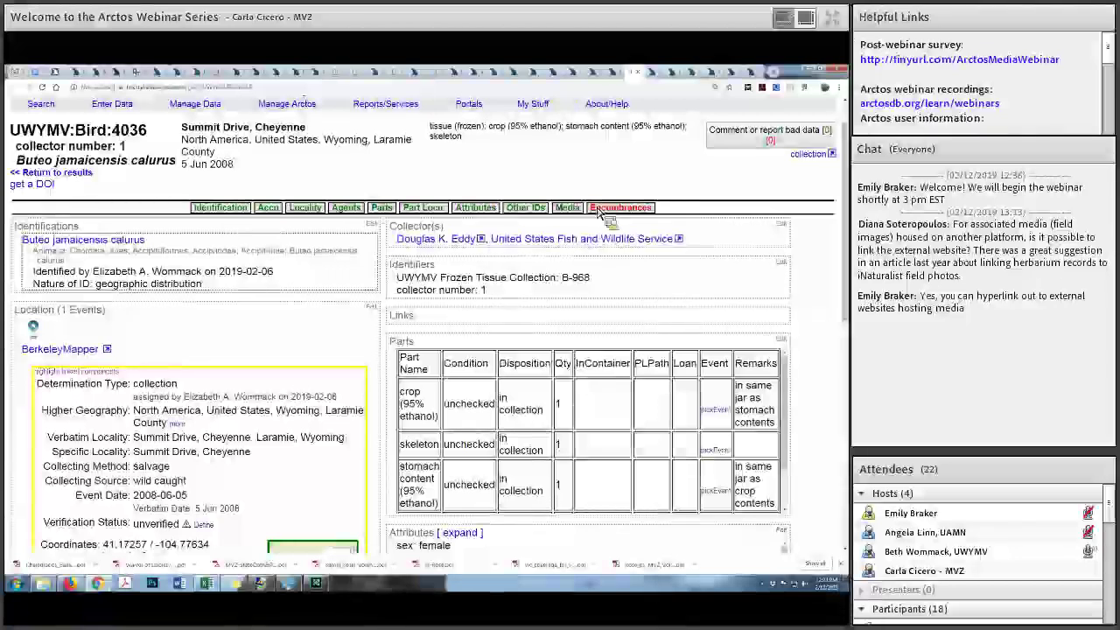
scroll(600, 212, "down", 3)
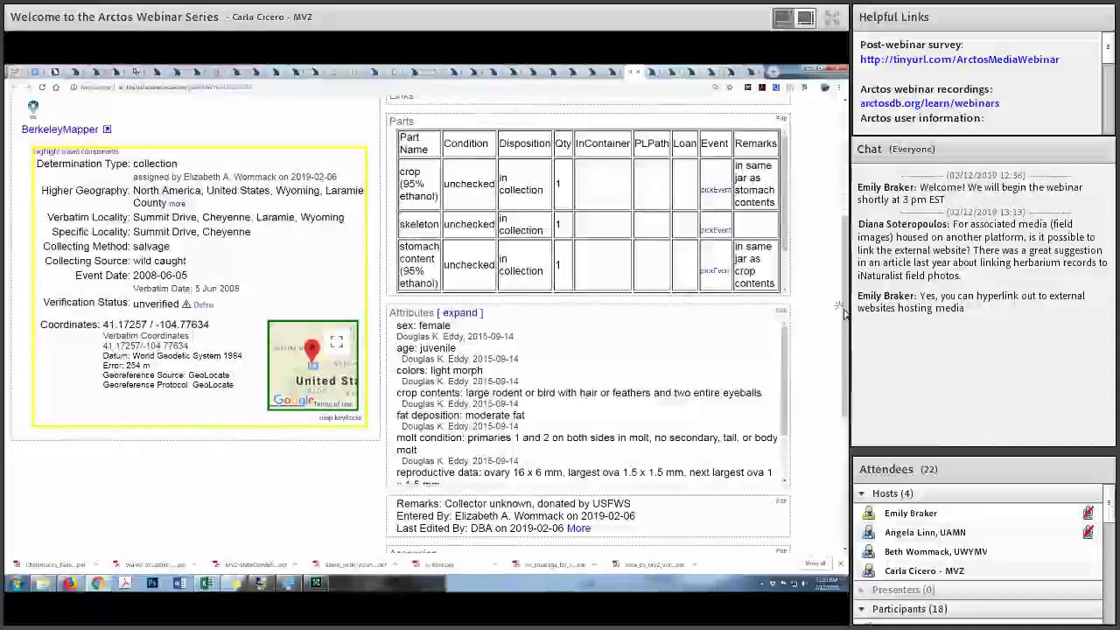
scroll(846, 395, "down", 1)
scroll(845, 395, "down", 3)
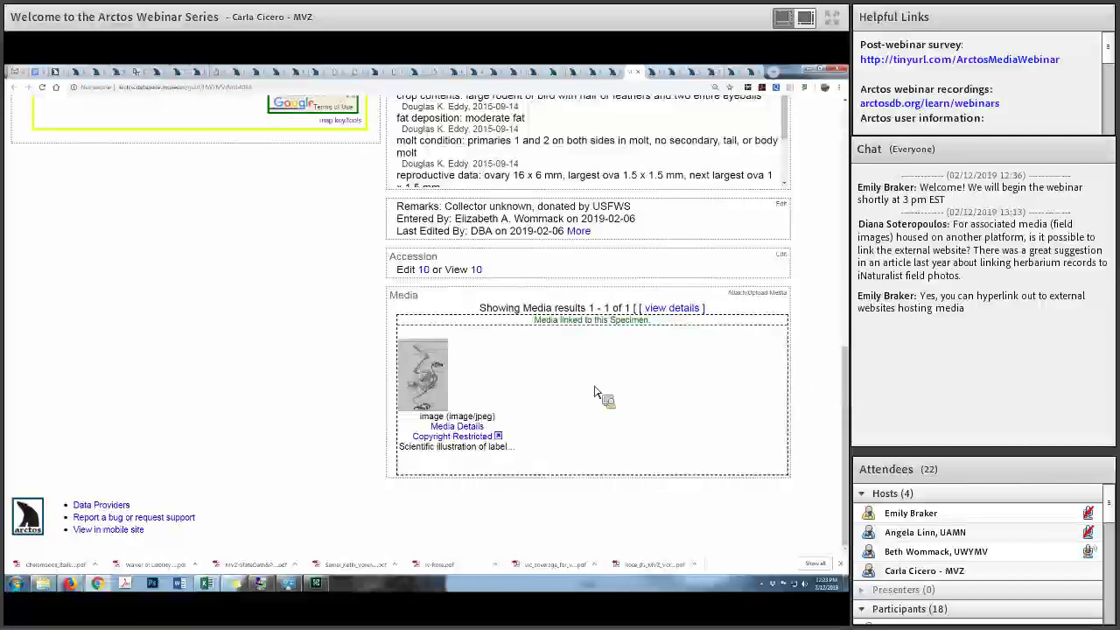
Open the labelled skeleton illustration linked to the Buteo jamaicensis calurus record at full size and examine it
left_click(430, 385)
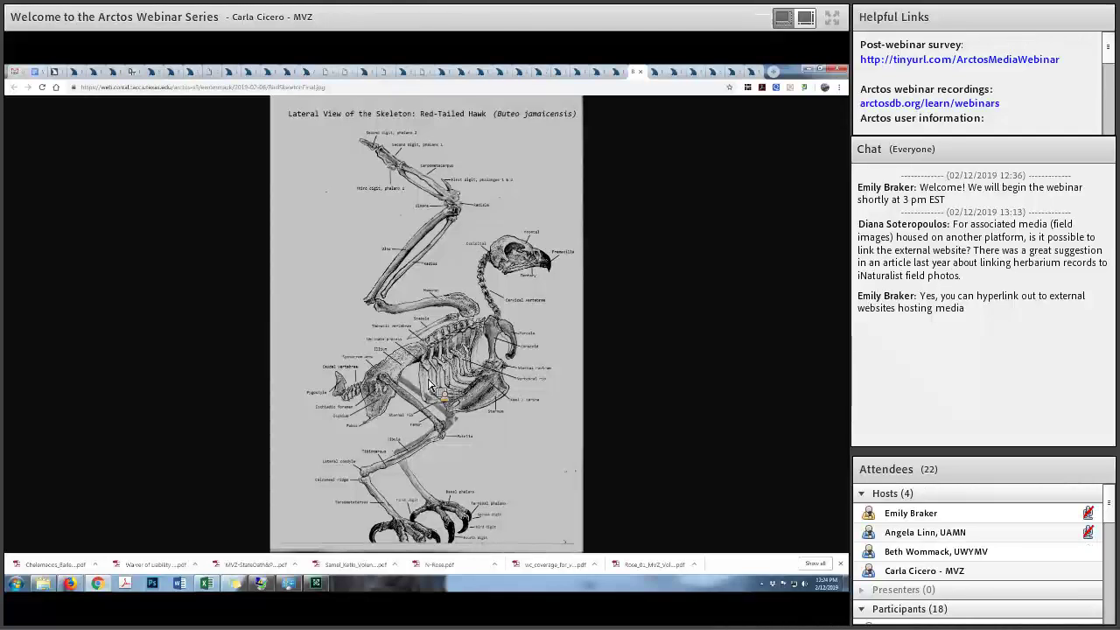
left_click(621, 72)
left_click(640, 73)
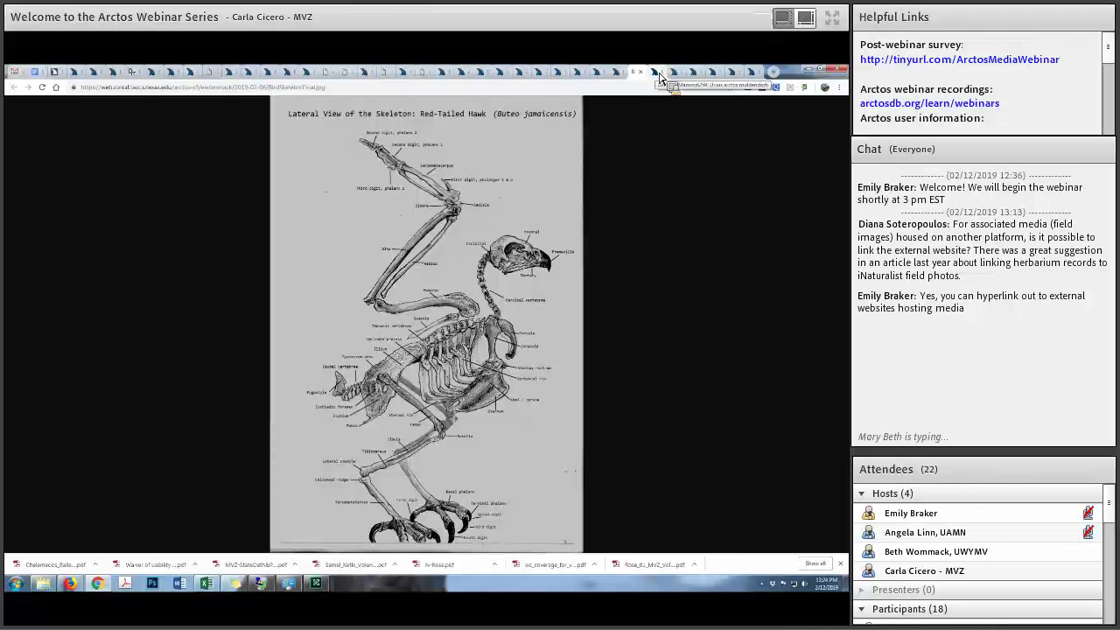
Review the Ursus arctos middendorfi record UWYMV:Mamm:6259, then open its linked wet plate photograph's media details and full-size image
left_click(658, 71)
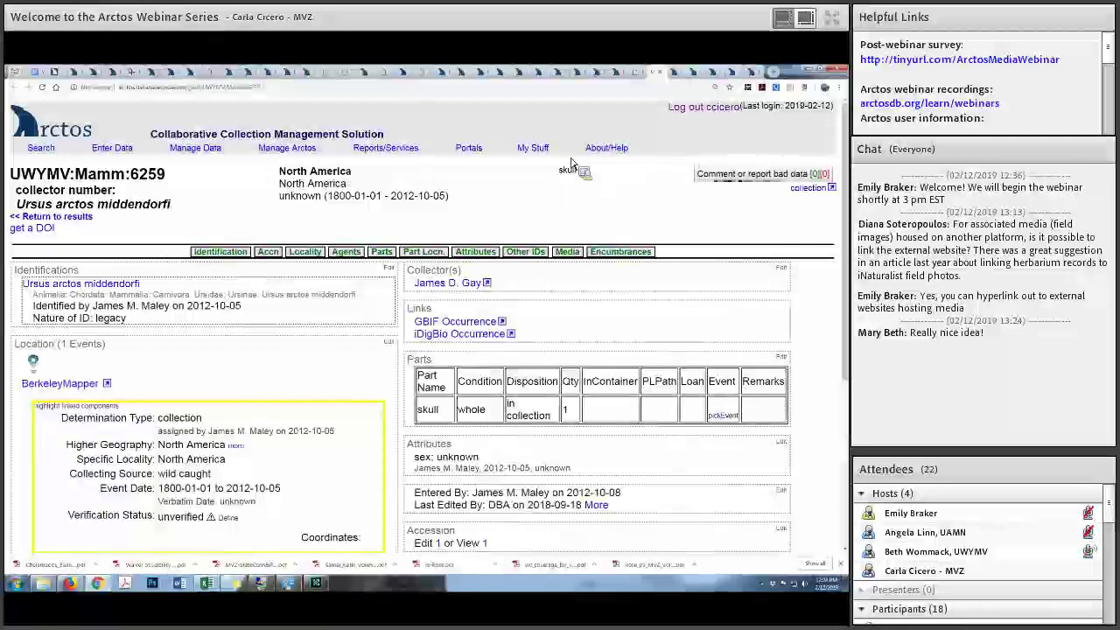
mouse_move(536, 149)
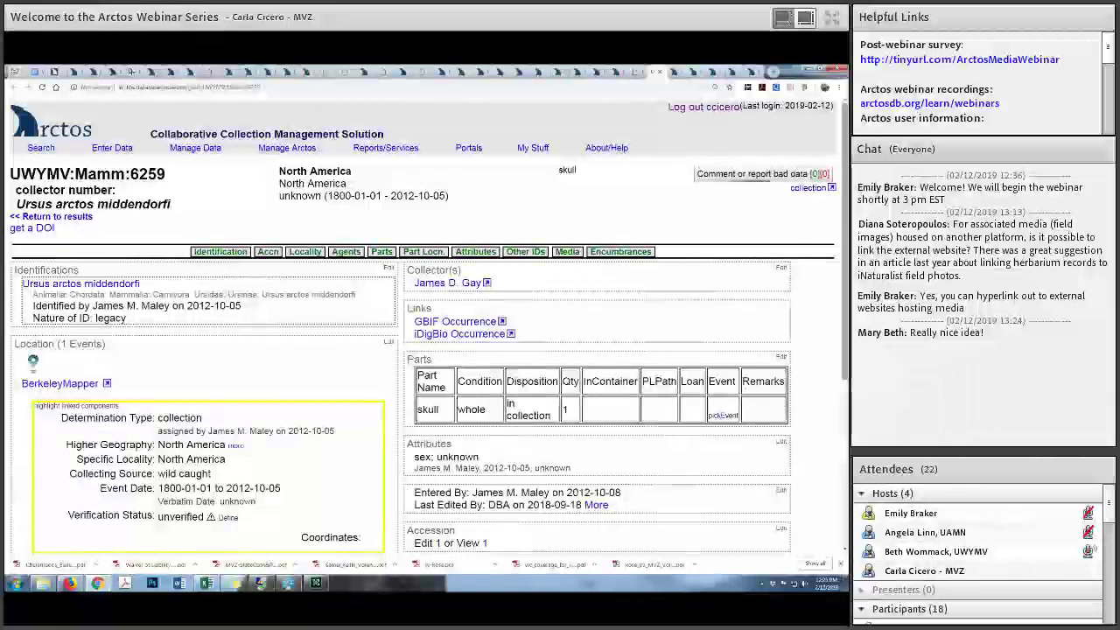
scroll(423, 324, "down", 3)
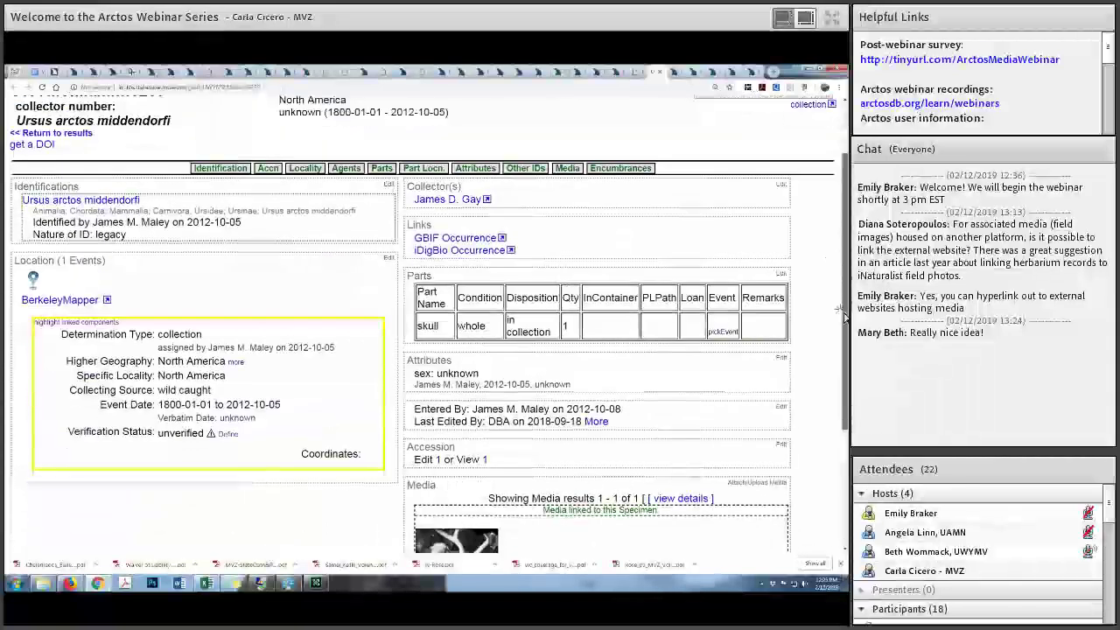
scroll(423, 324, "up", 2)
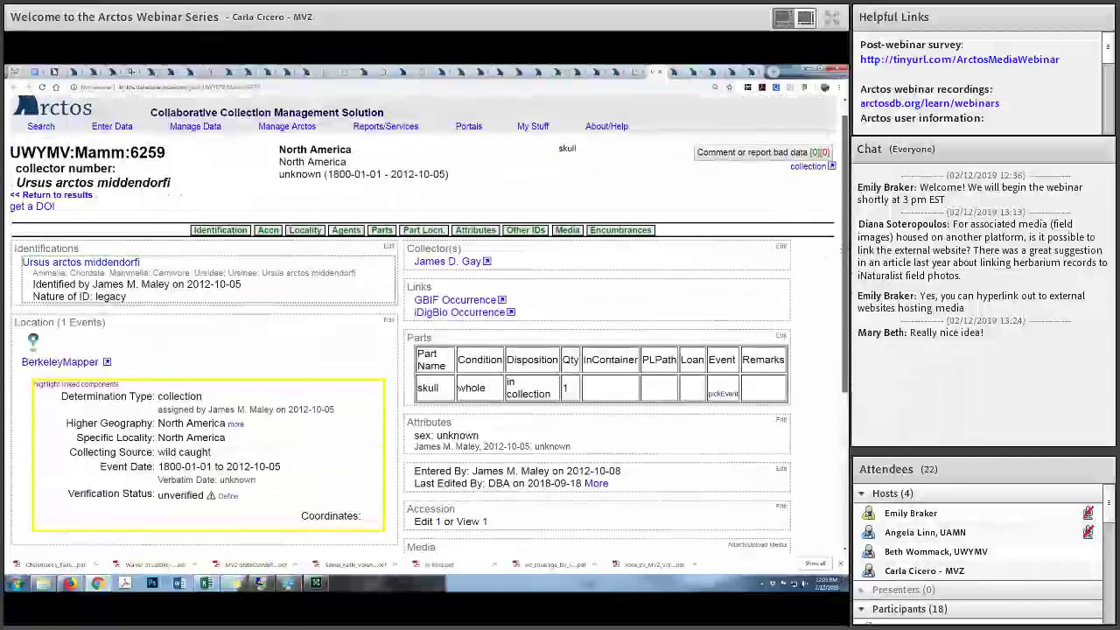
scroll(423, 323, "down", 1)
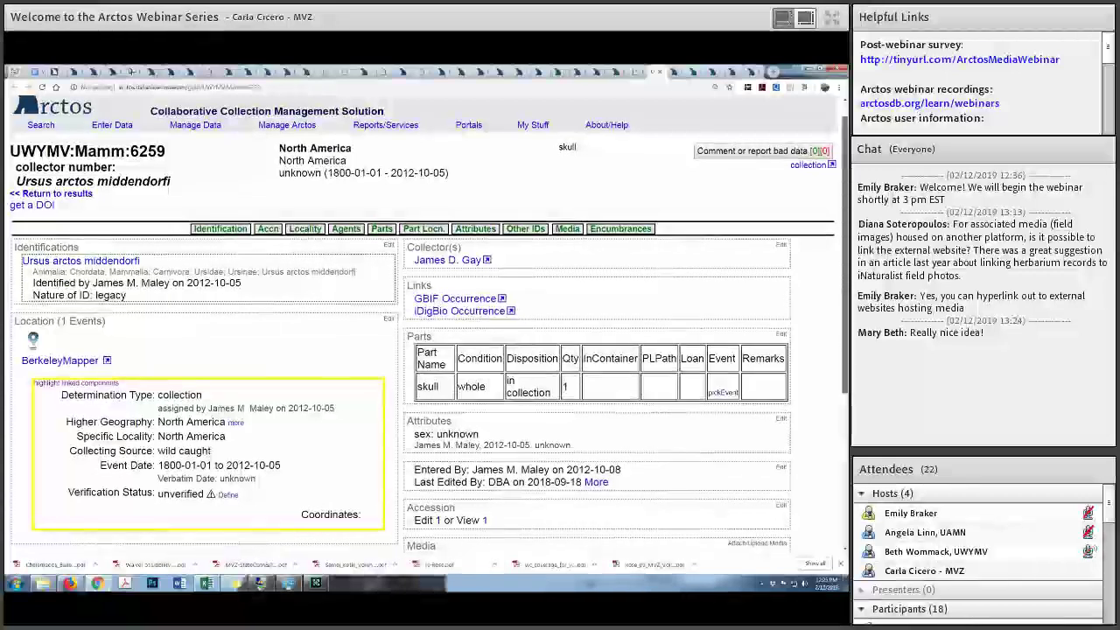
scroll(423, 324, "down", 5)
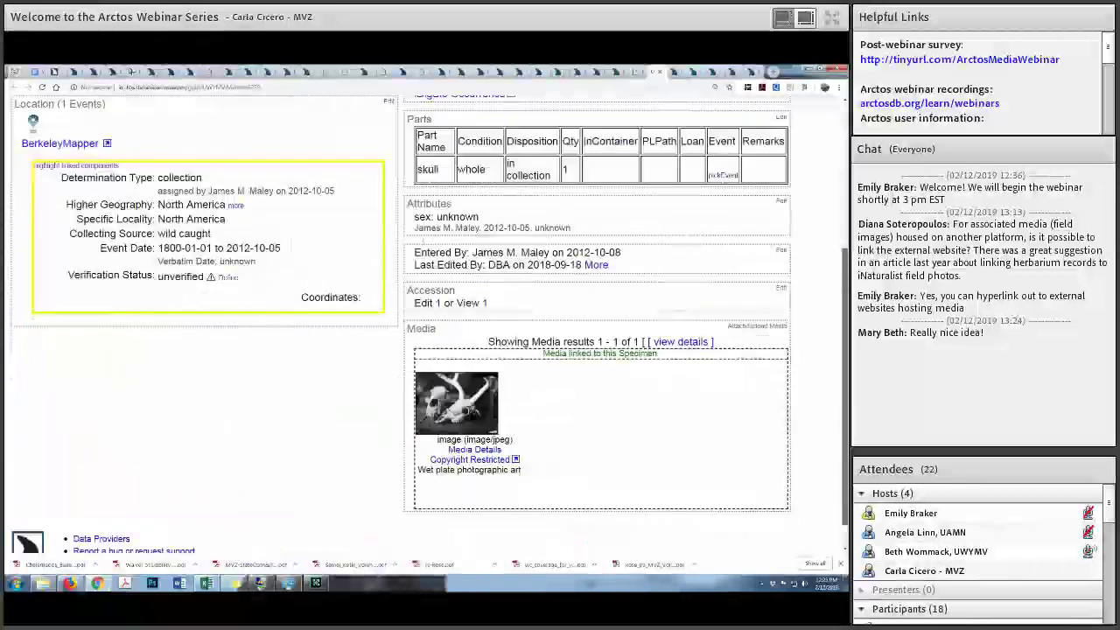
left_click(471, 454)
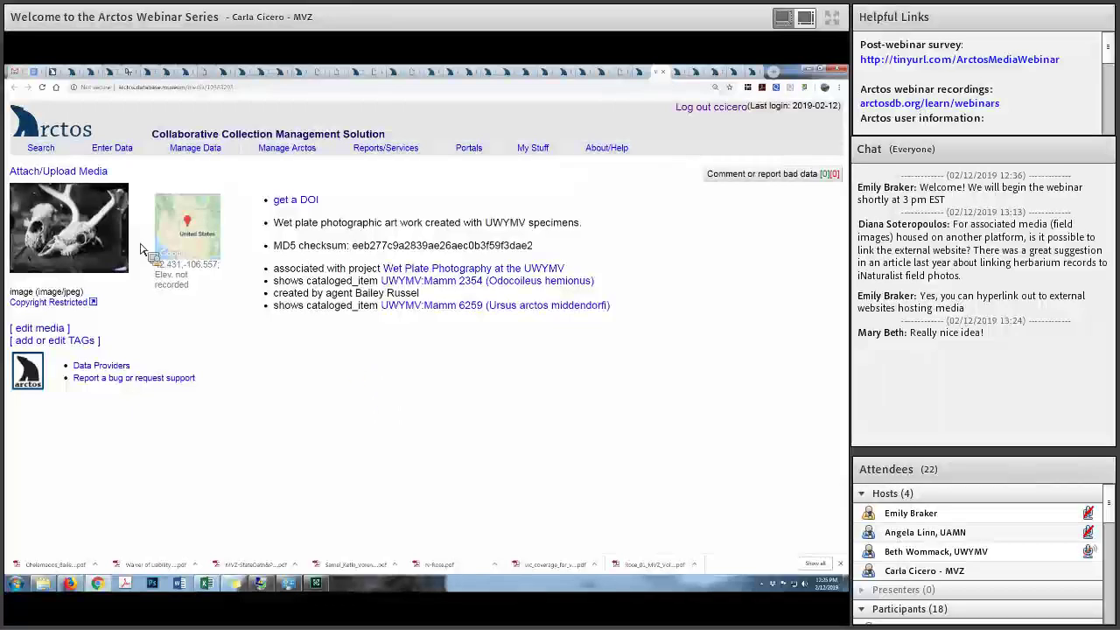
left_click(75, 247)
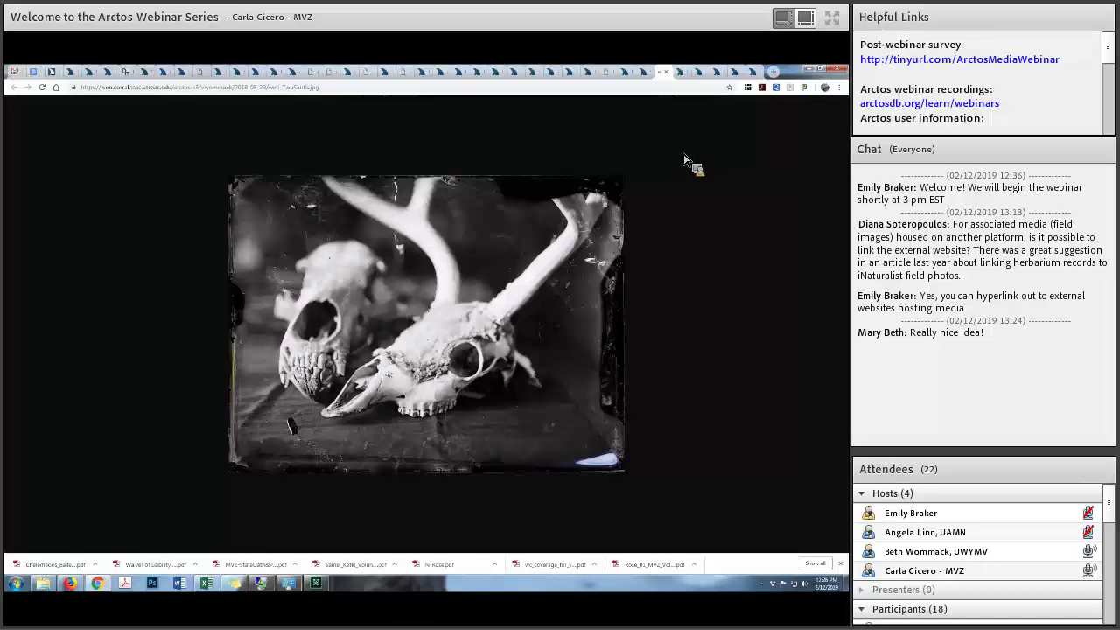
Bring up the felted bird sculpture's media details, view its full-size image, and return to the details
left_click(687, 71)
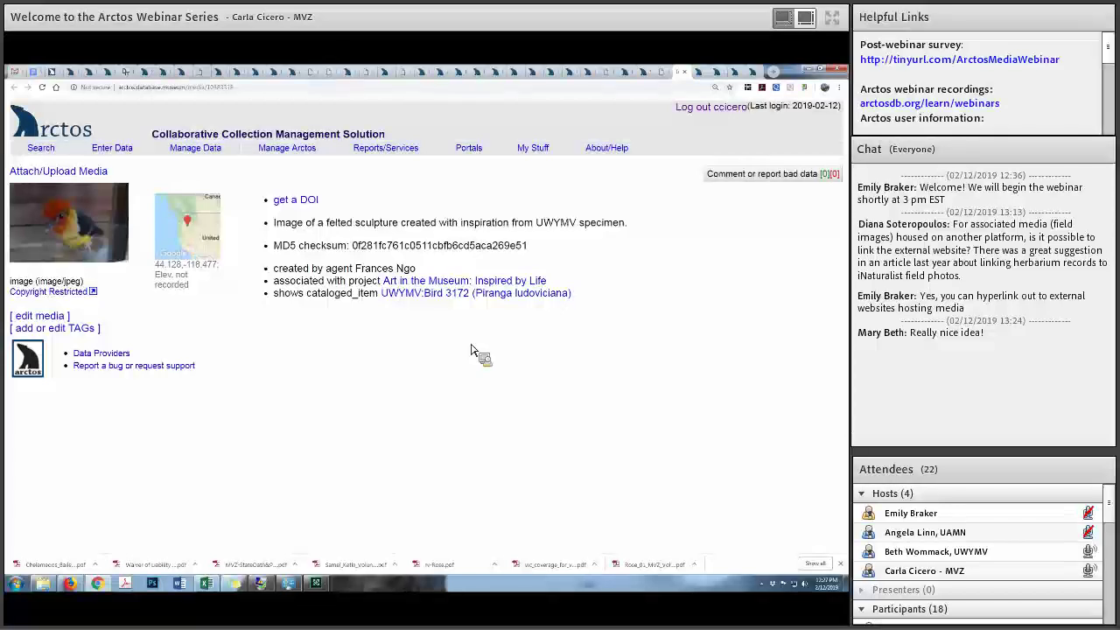
left_click(76, 229)
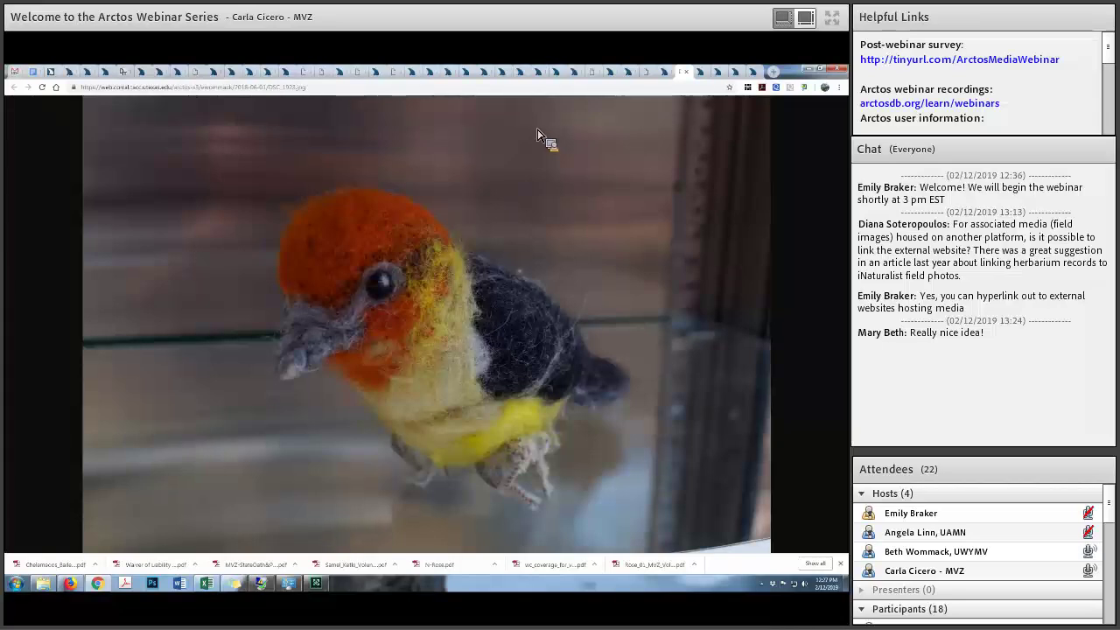
left_click(668, 77)
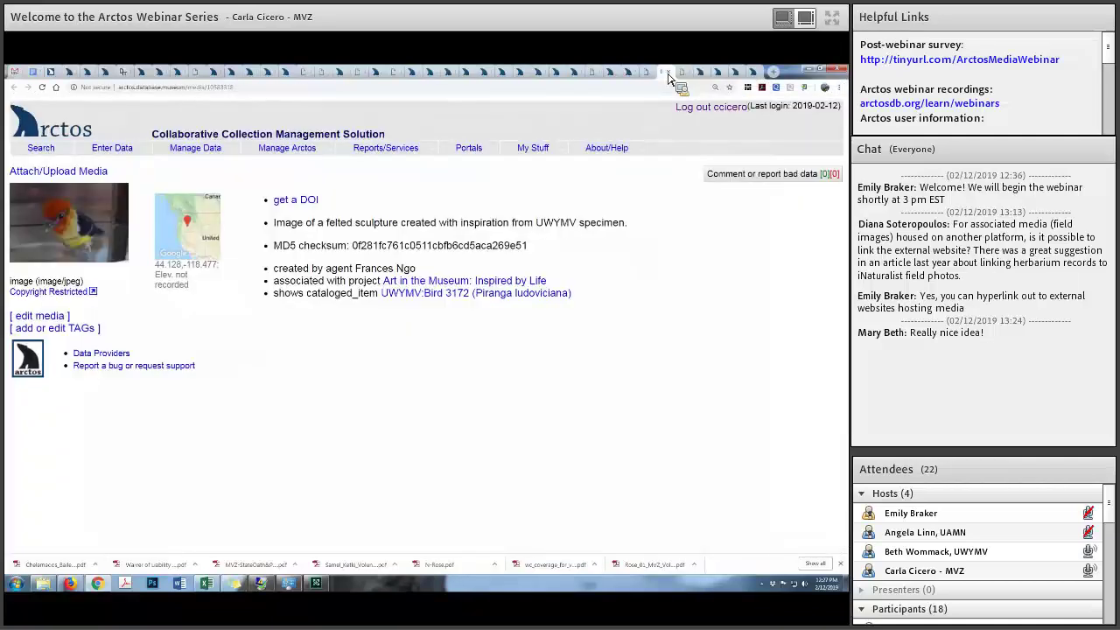
Open the linked specimen UWYMV:Bird 3172 (Piranga ludoviciana) from the sculpture's media details and review its record down to the linked art images
left_click(444, 301)
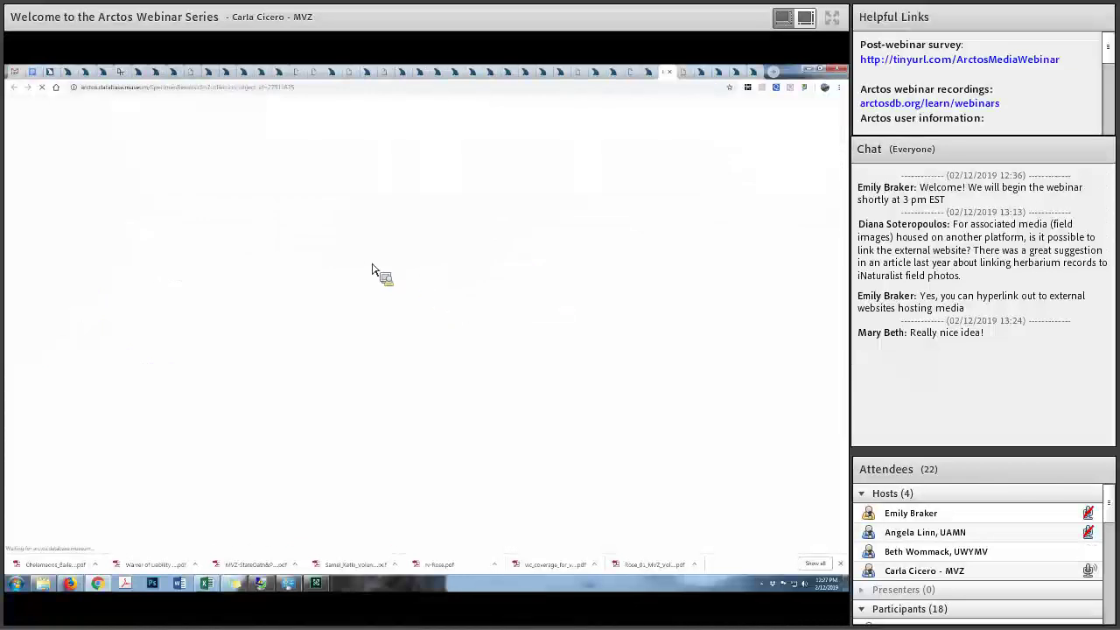
scroll(388, 269, "down", 3)
left_click(70, 464)
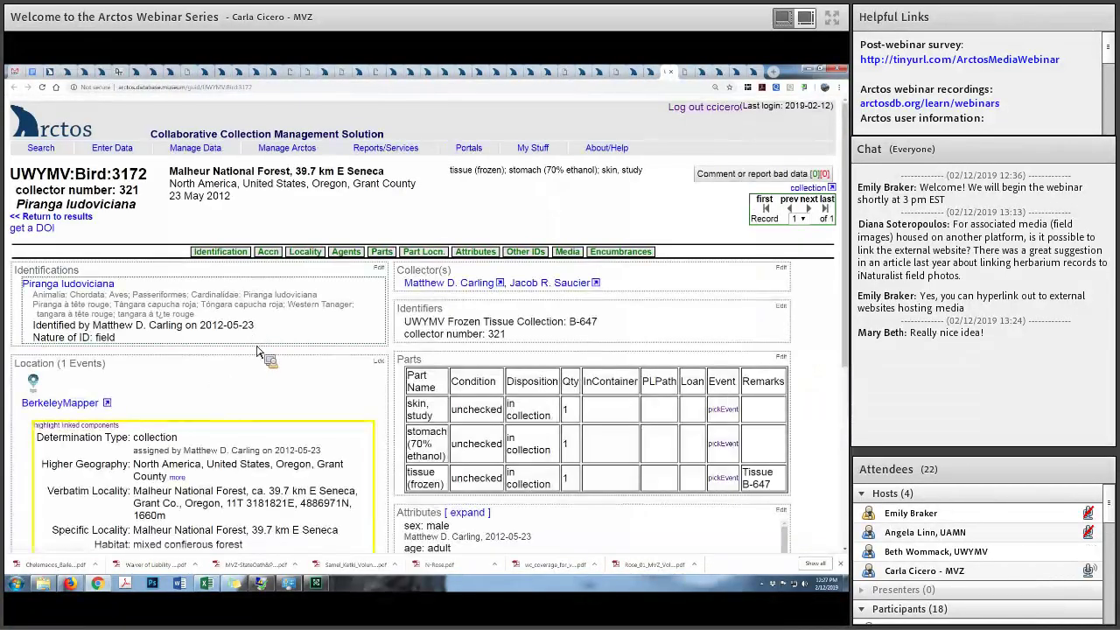
scroll(261, 369, "down", 5)
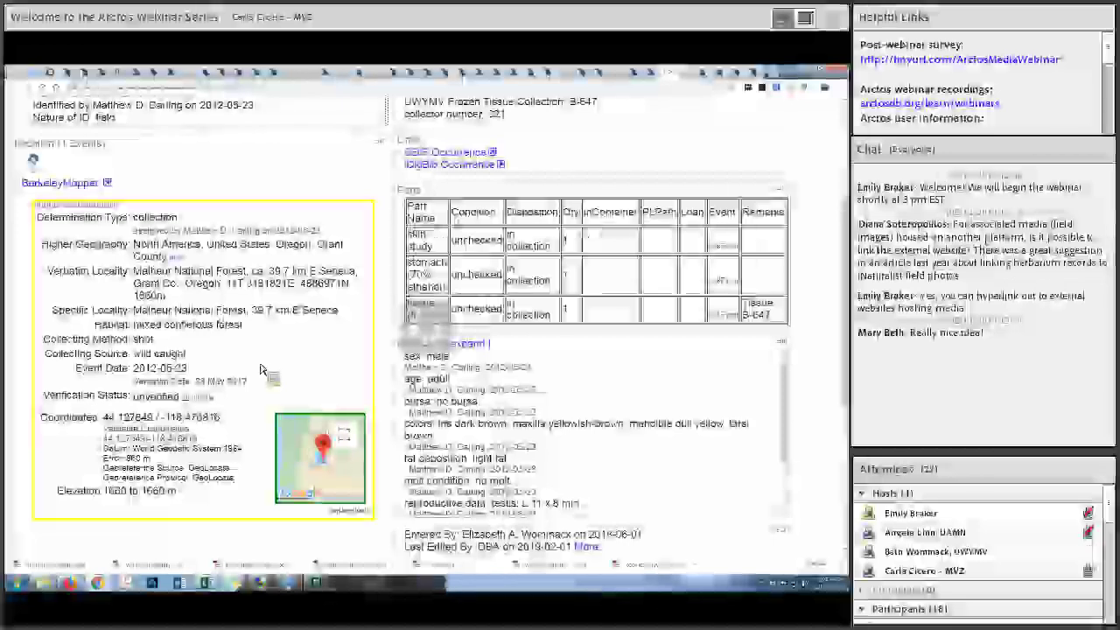
scroll(261, 370, "down", 6)
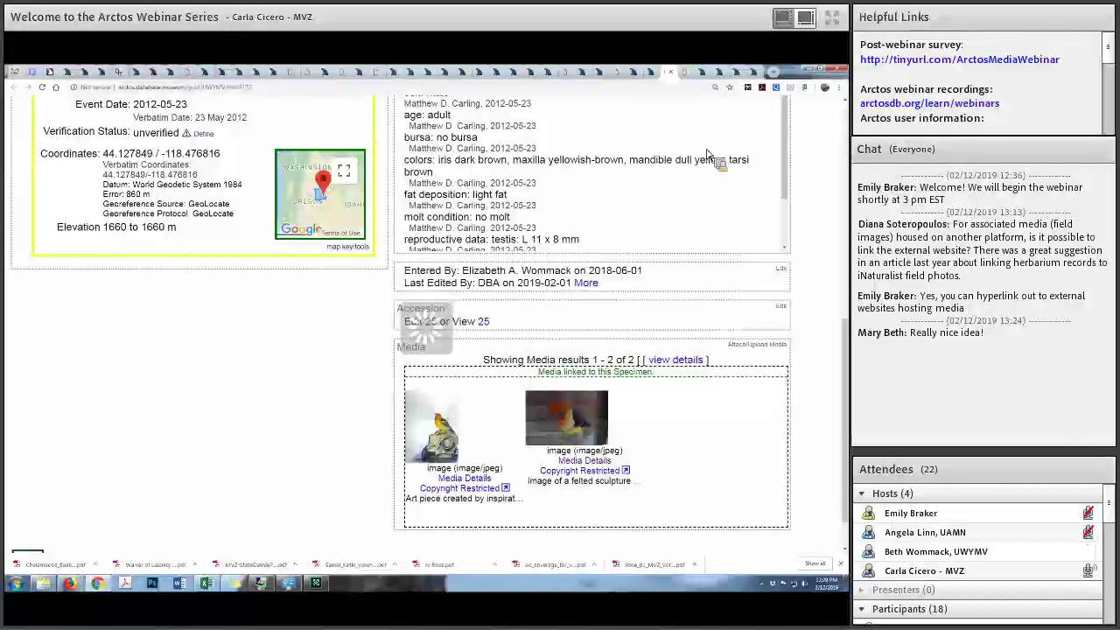
Go to the media search page, open the form for attaching or uploading media, and review its option to create media from a URL
left_click(699, 74)
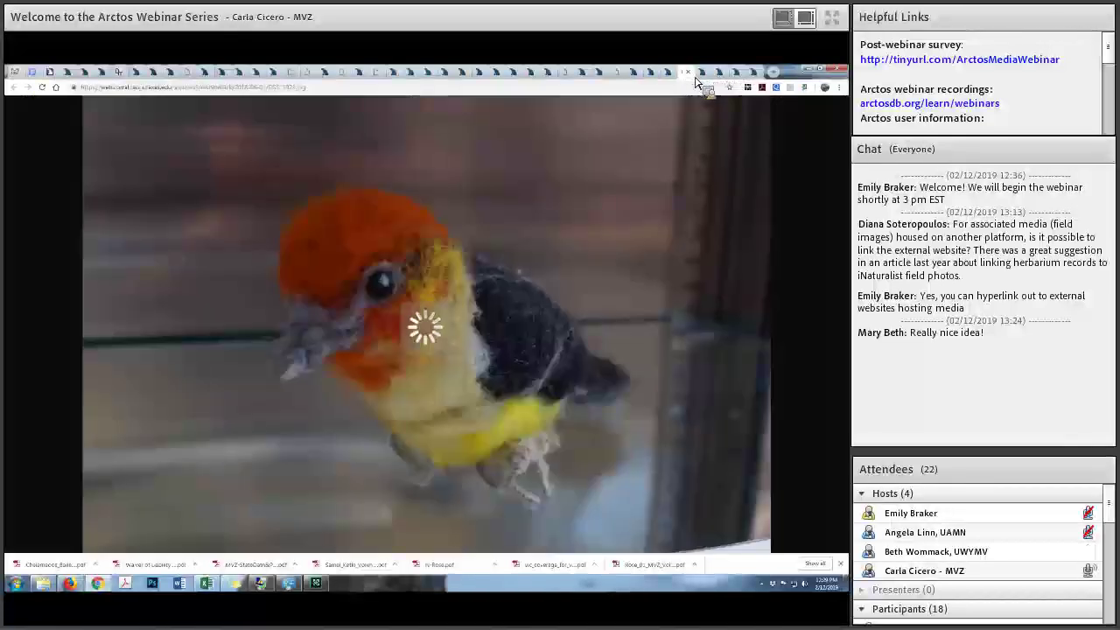
left_click(707, 74)
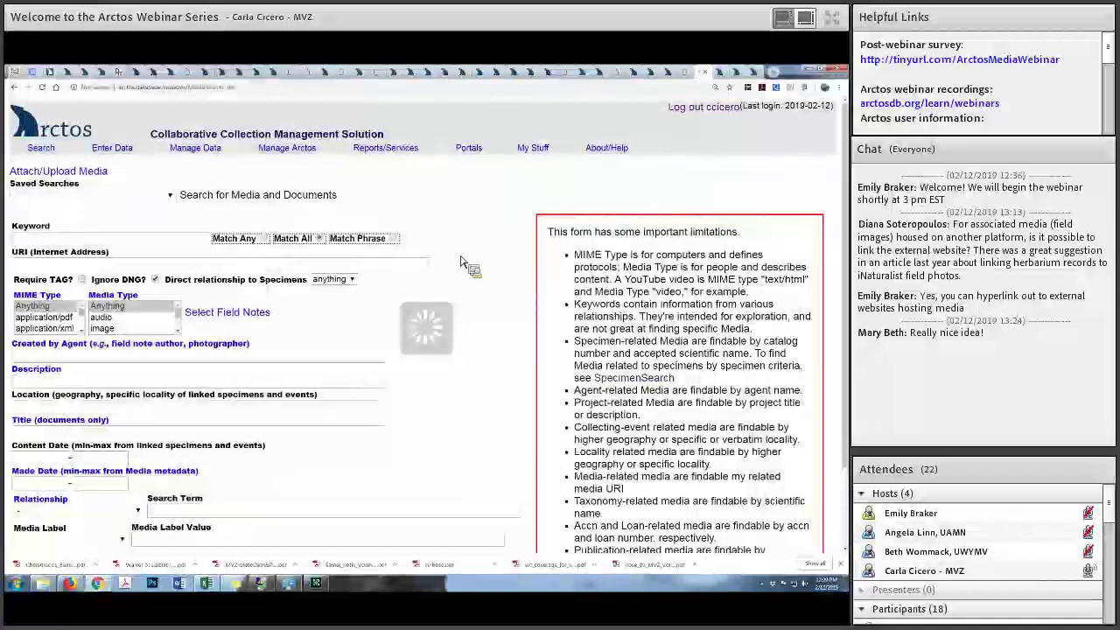
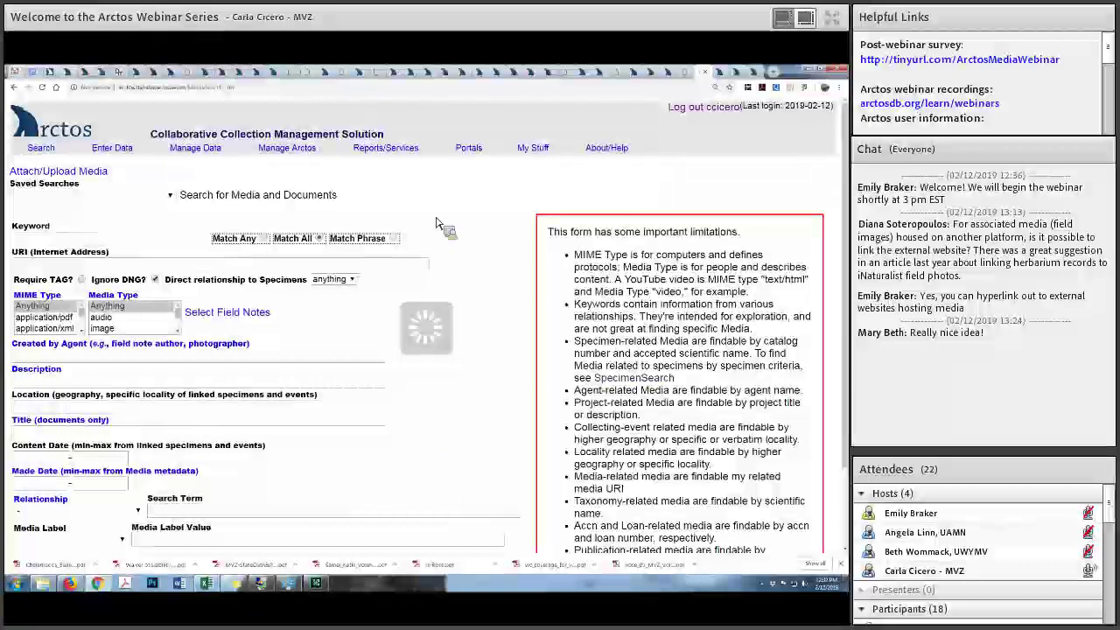
left_click(66, 174)
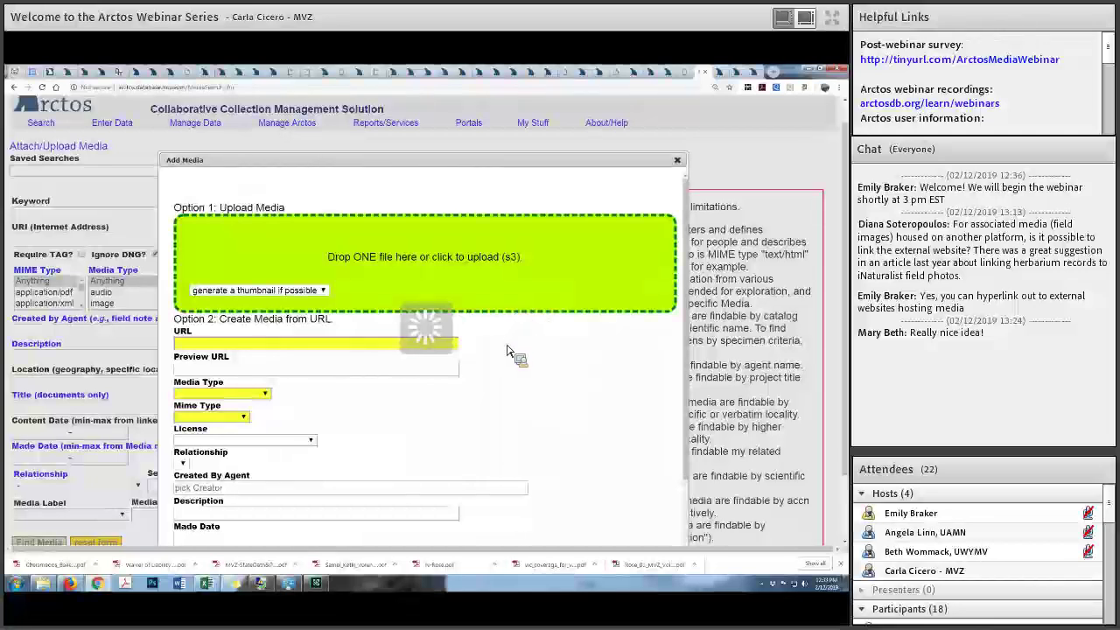
scroll(490, 350, "down", 2)
mouse_move(180, 268)
left_mouse_down()
mouse_move(223, 267)
mouse_move(196, 264)
left_mouse_up()
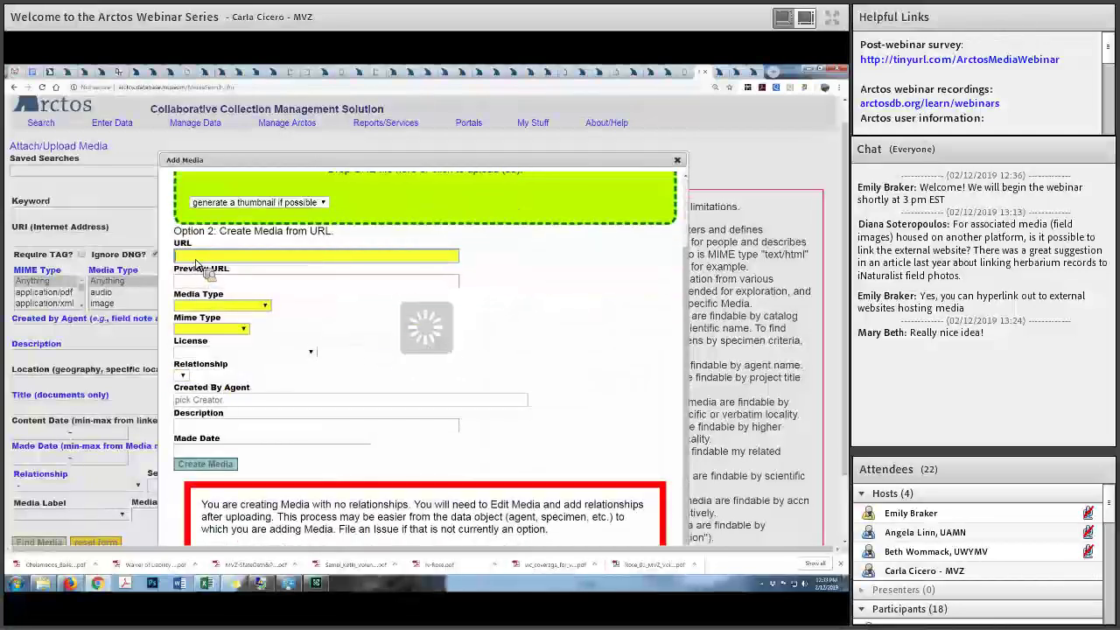
left_click_drag(196, 265, 217, 292)
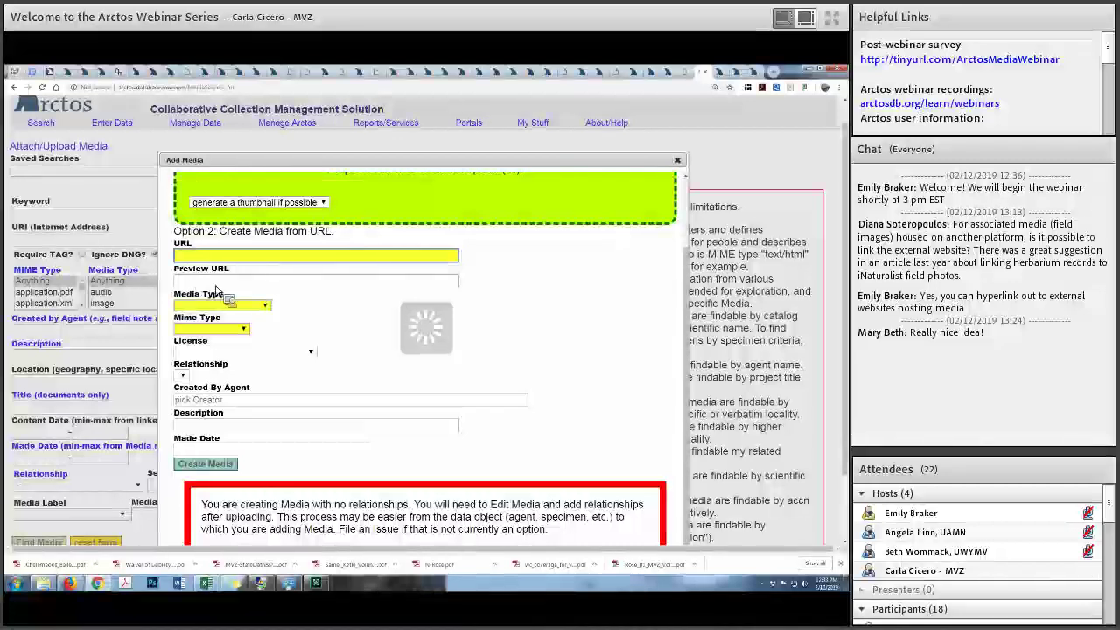
Review the available Media Type, Mime Type and License choices for media created from a URL
left_click(256, 309)
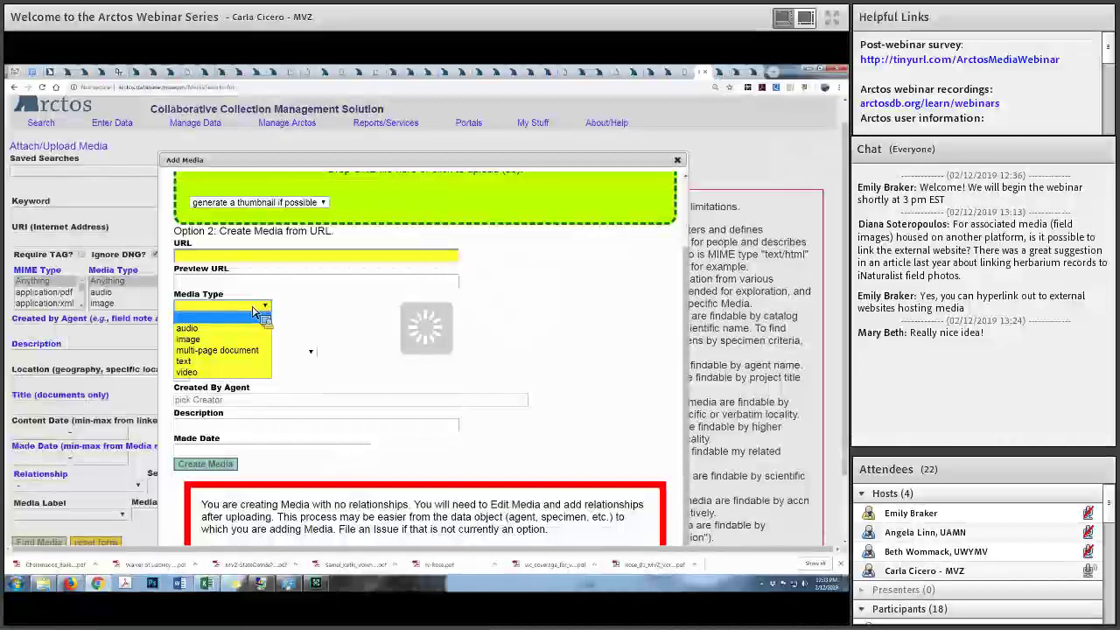
left_click(385, 337)
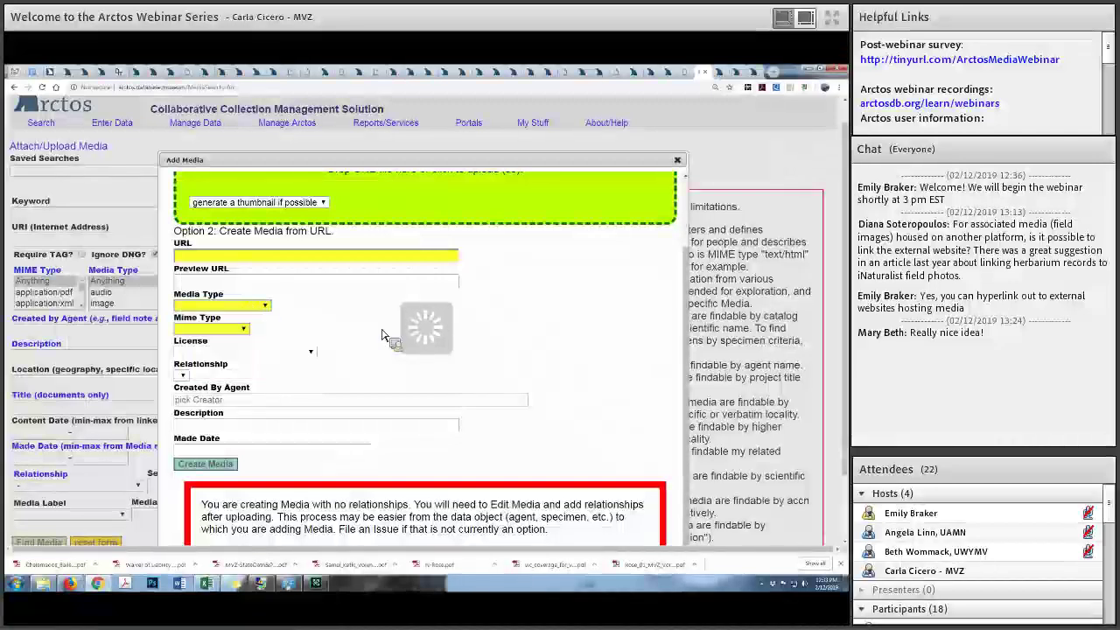
left_click(243, 331)
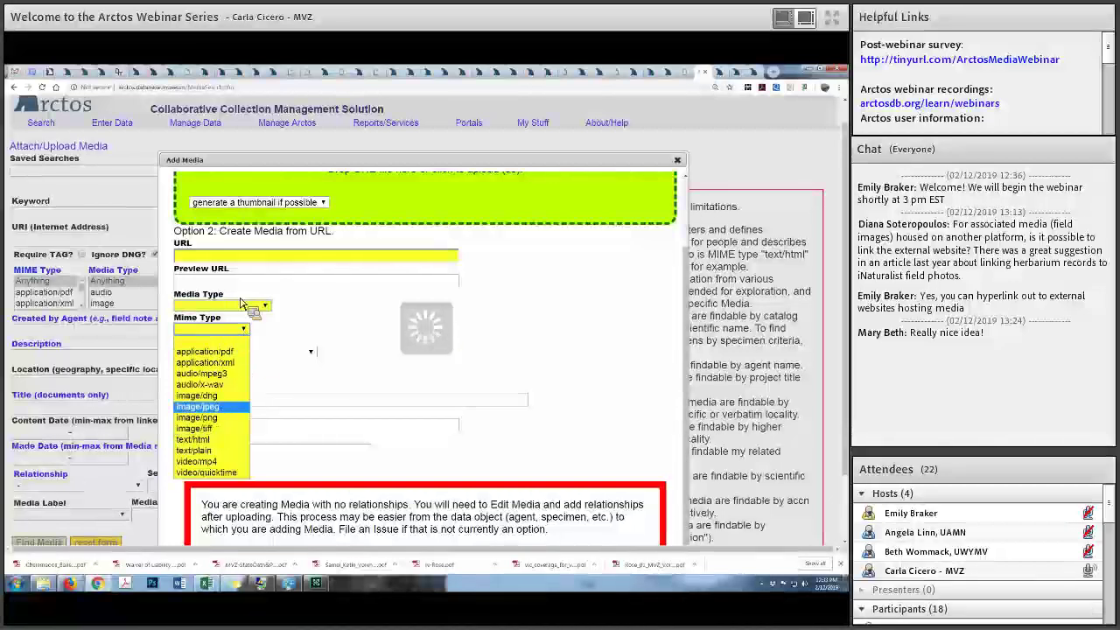
left_click(385, 317)
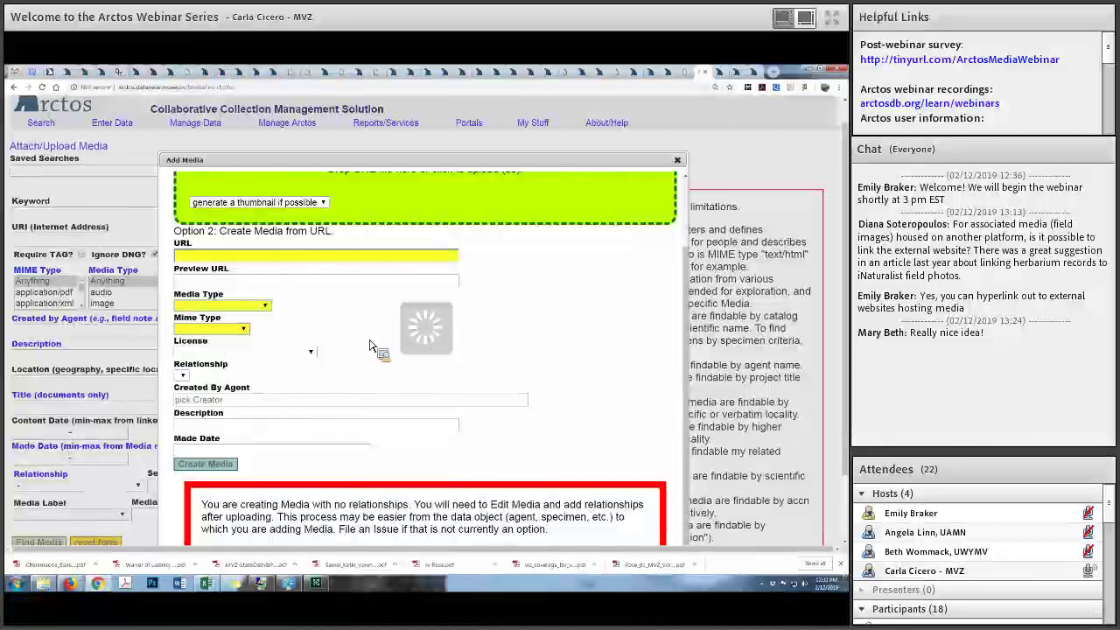
left_click(310, 351)
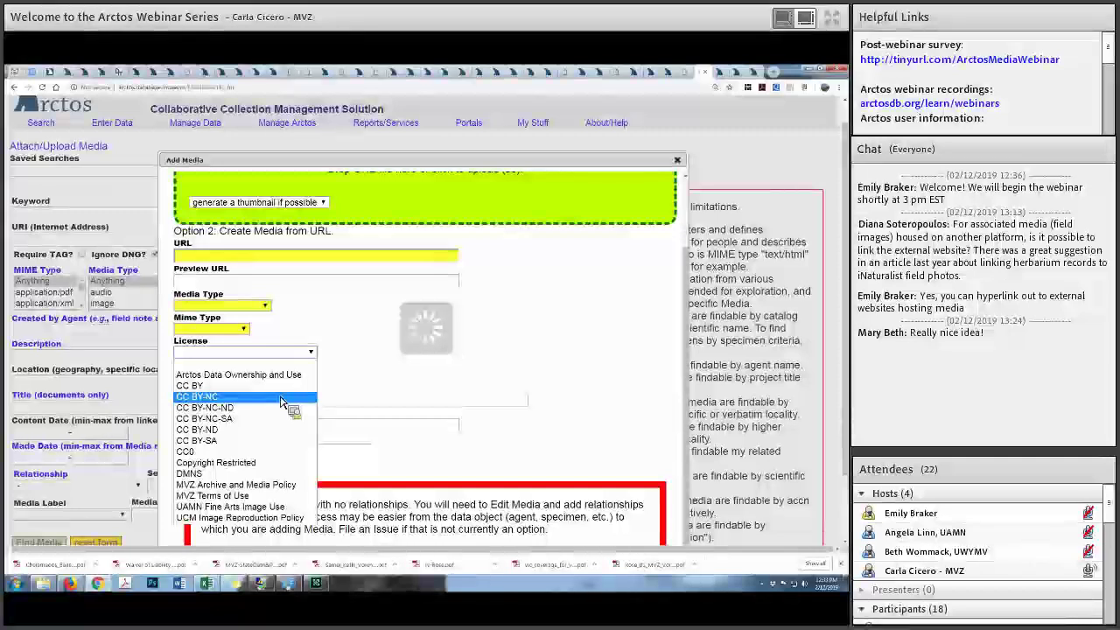
left_click(433, 330)
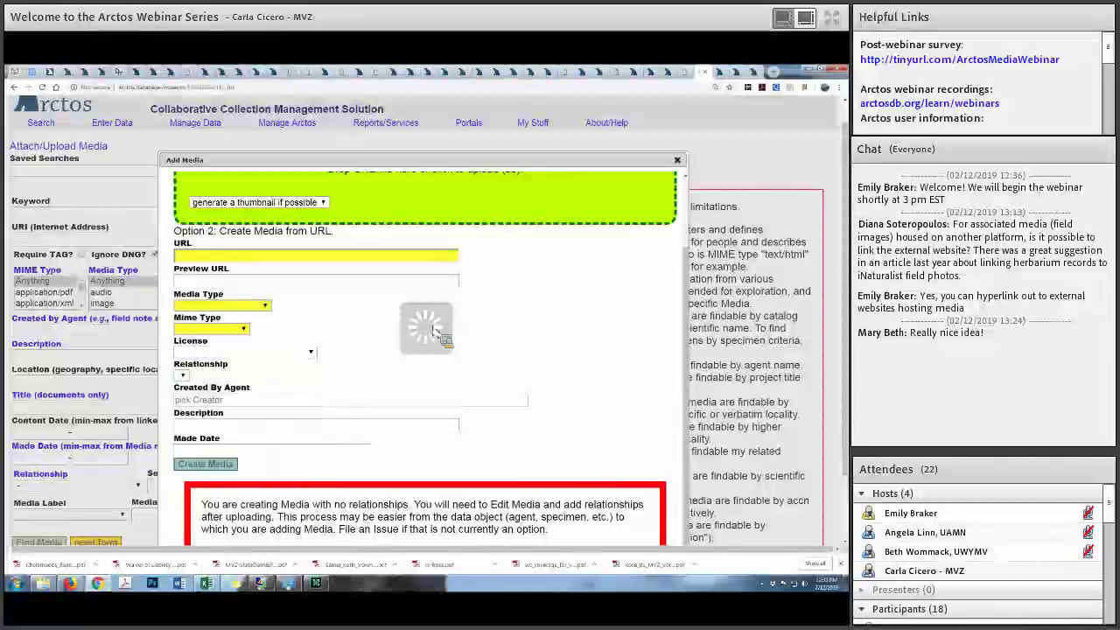
Look over the creator, description and made date fields and the relationship notice, and close the Add Media form without creating anything
left_click(224, 402)
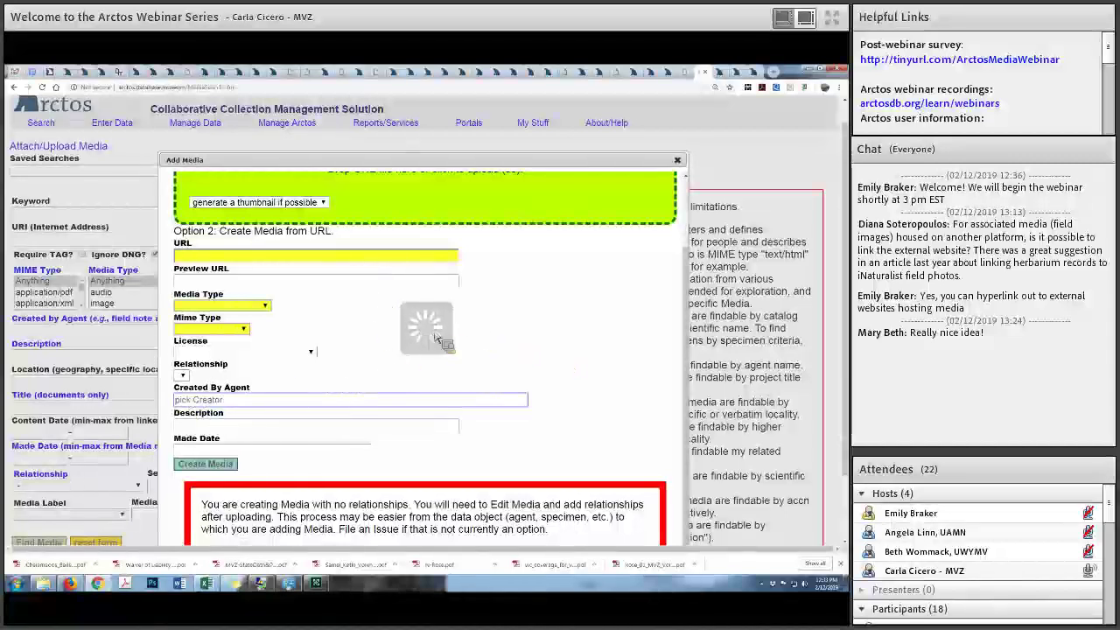
scroll(450, 346, "down", 1)
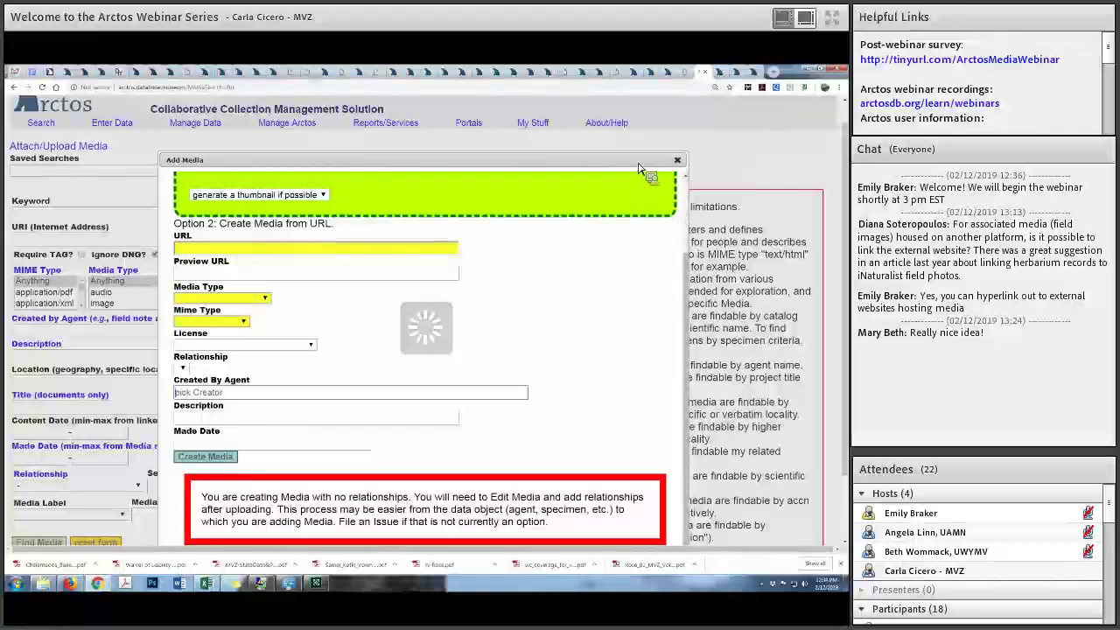
left_click(677, 163)
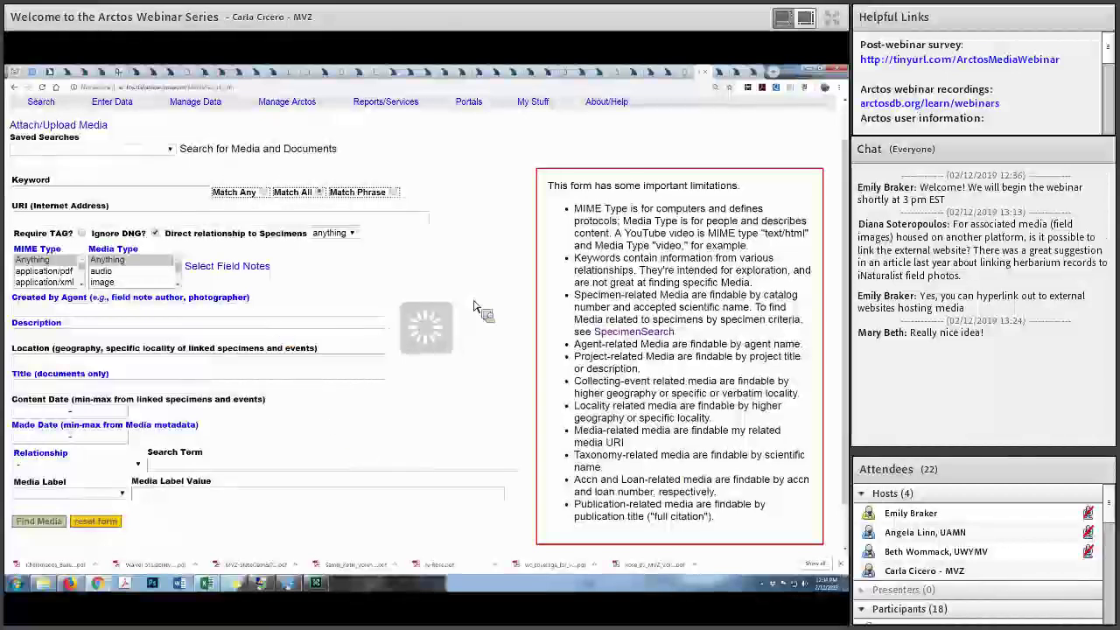
Look over the data entry options, including the bulkloader and batch tools
scroll(498, 346, "up", 1)
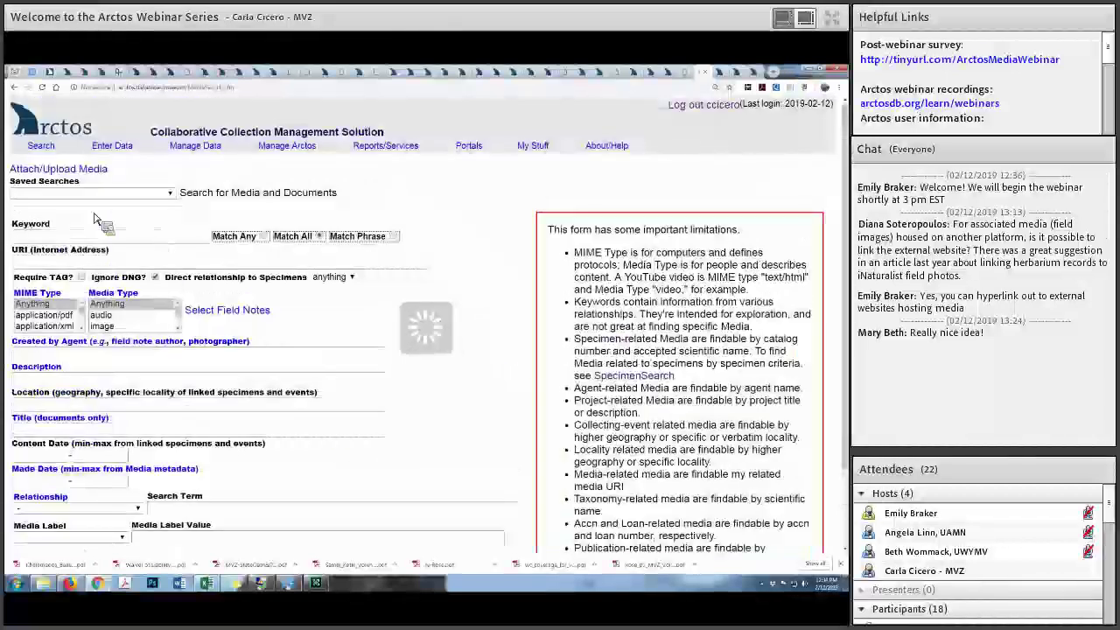
mouse_move(118, 149)
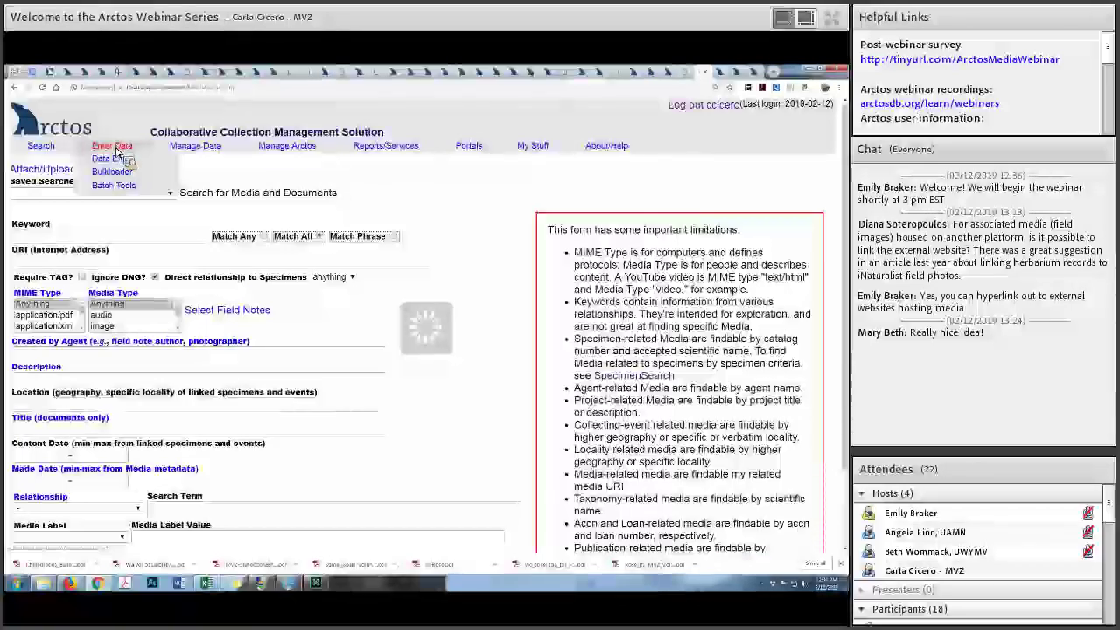
mouse_move(112, 175)
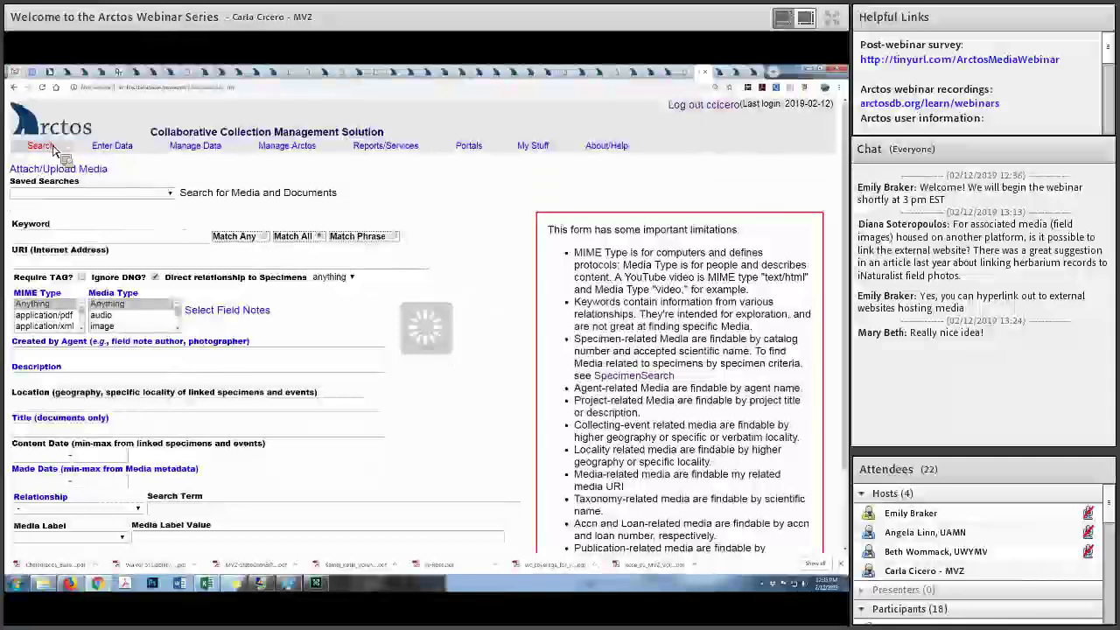
mouse_move(48, 153)
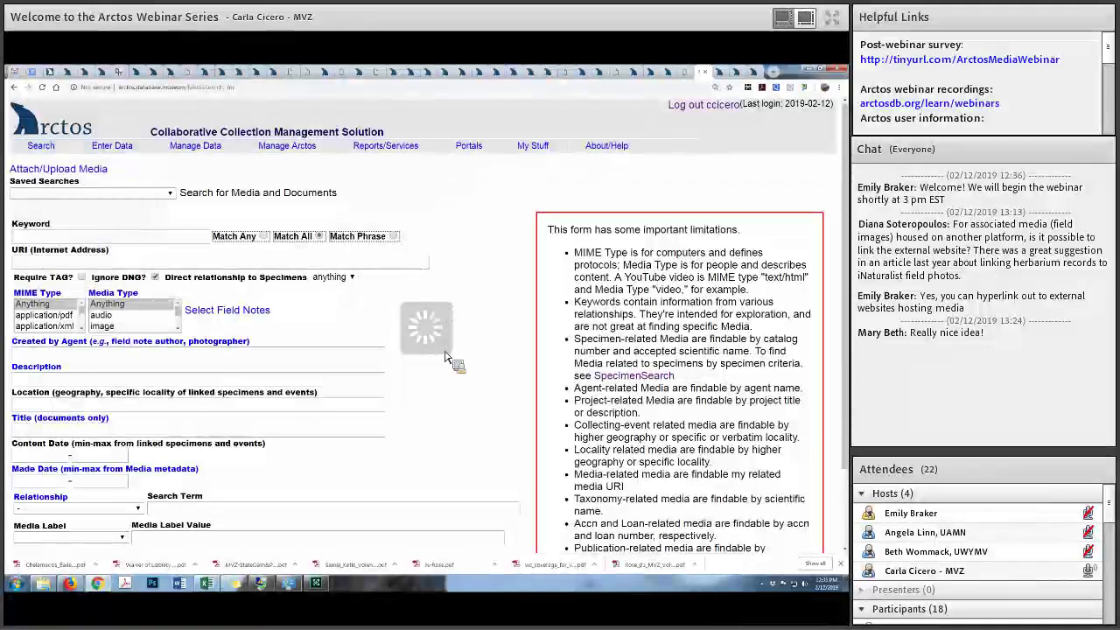
Set the media search relationship to created by agent and enter the photographer's full name as its search term
scroll(560, 354, "down", 2)
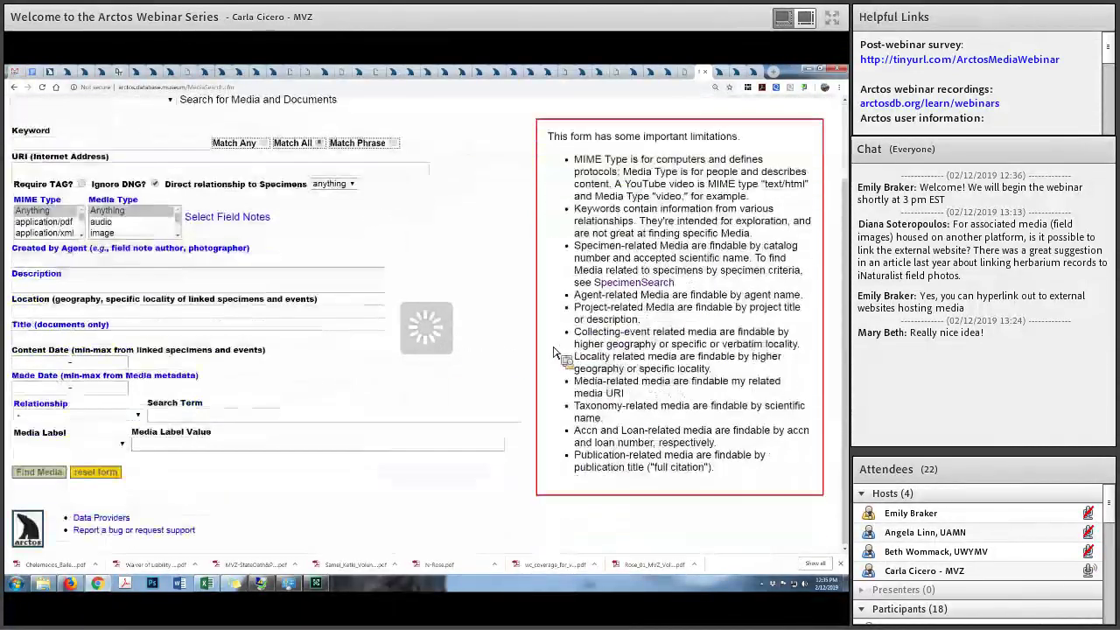
left_click(138, 416)
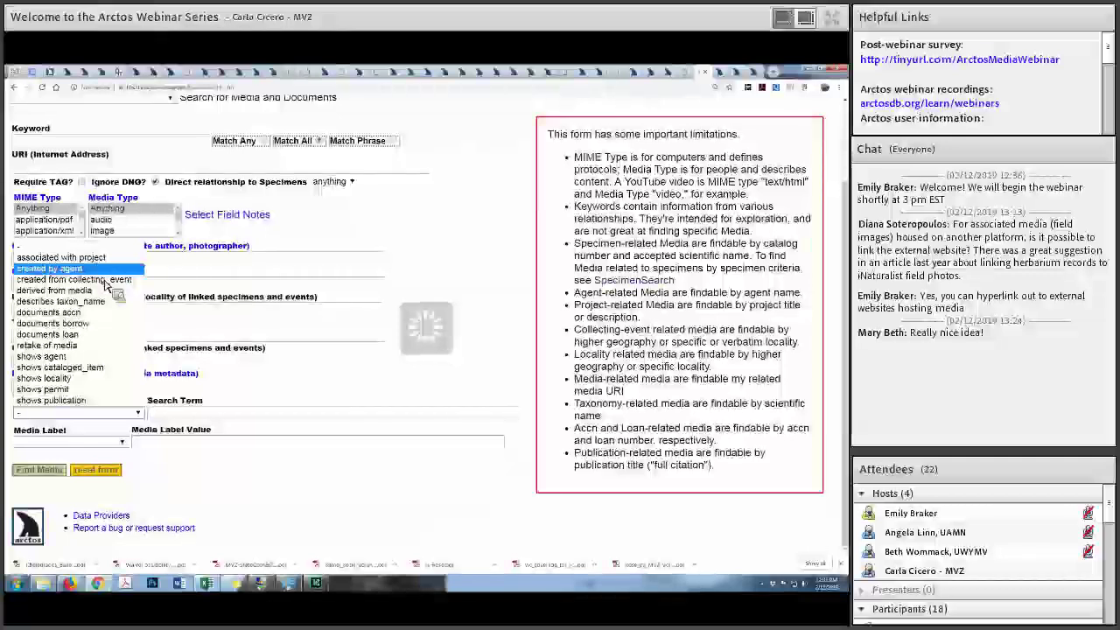
left_click(163, 419)
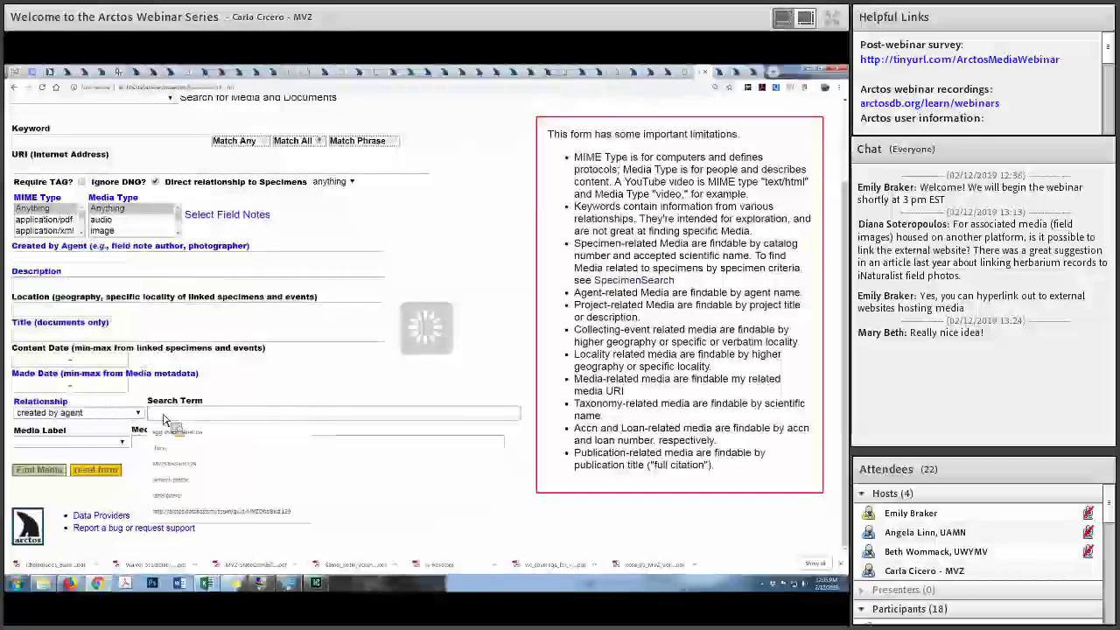
type("james l")
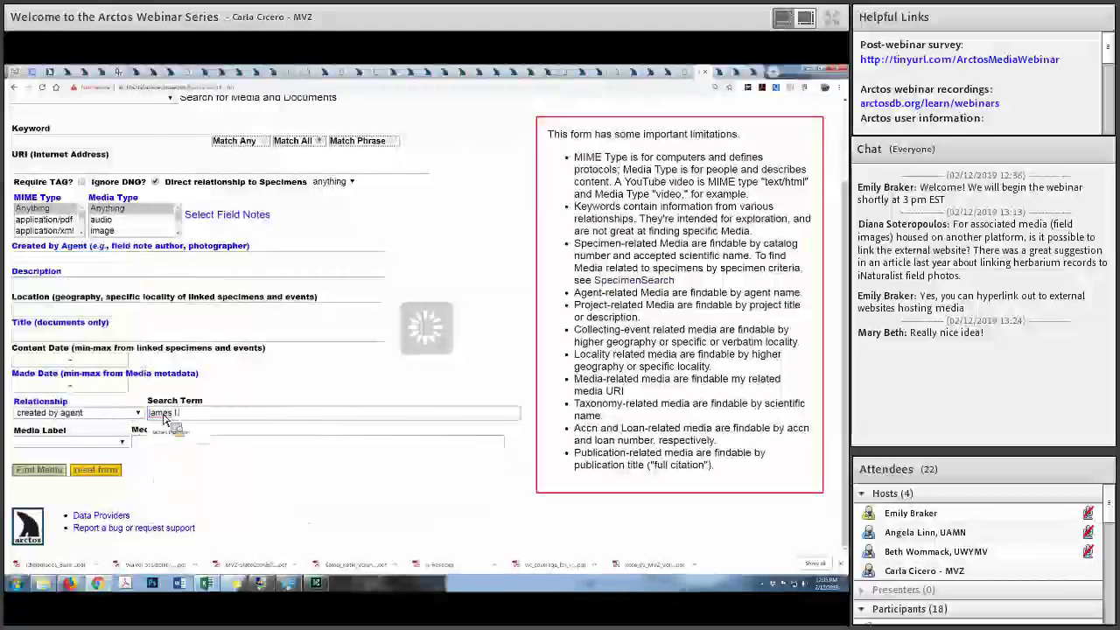
type(". patton")
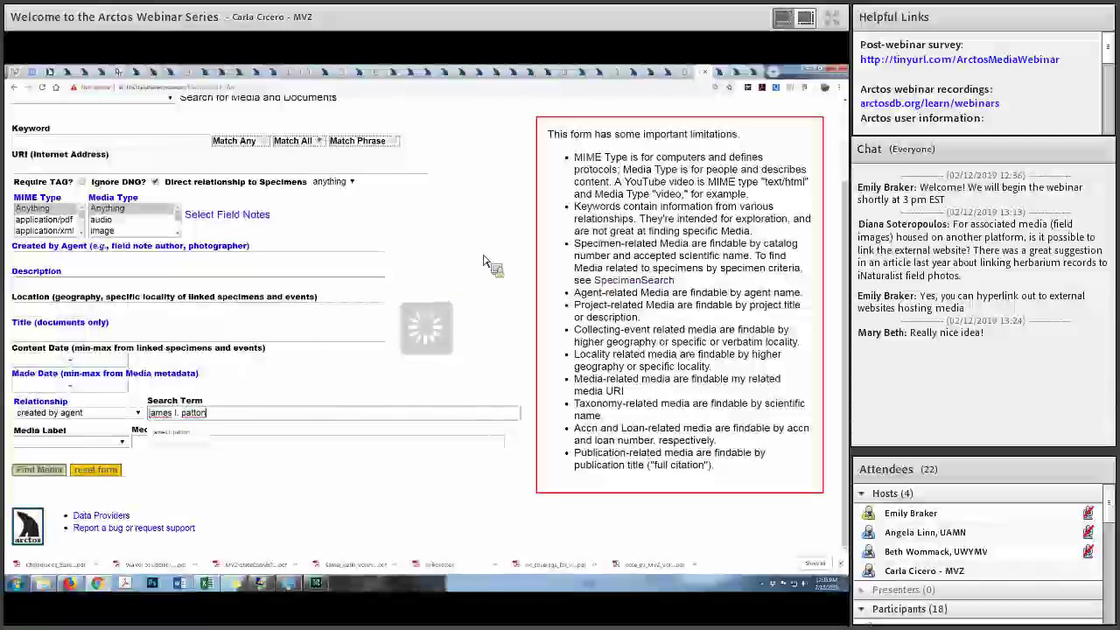
Add the keyword peru to the media search and run it
scroll(79, 175, "up", 2)
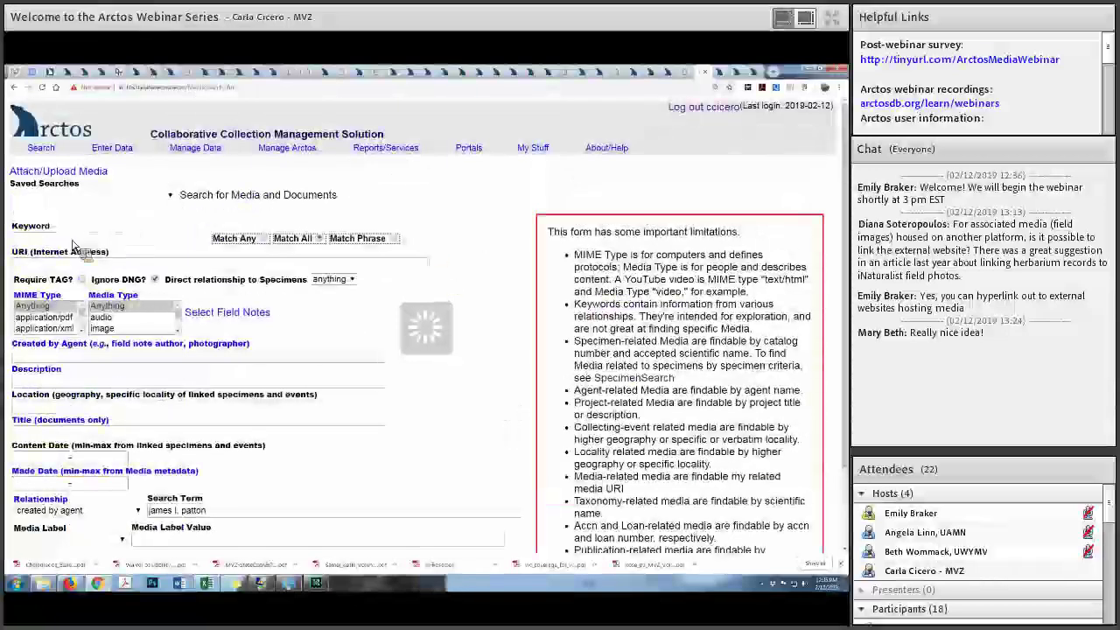
left_click(31, 245)
type("pers")
left_click(377, 351)
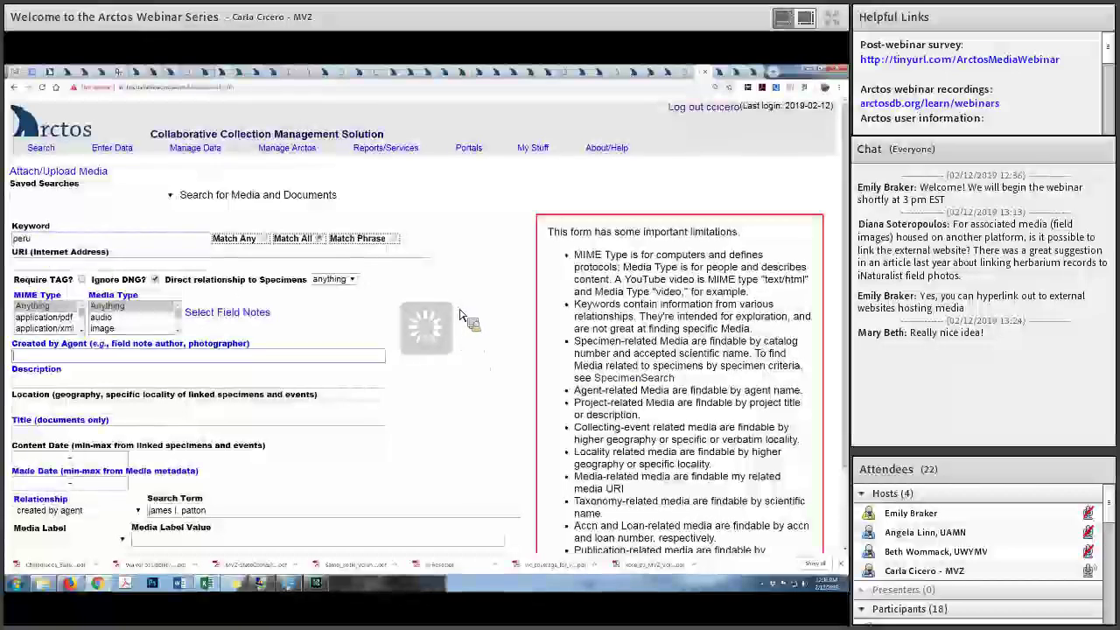
scroll(368, 354, "down", 1)
scroll(368, 355, "down", 1)
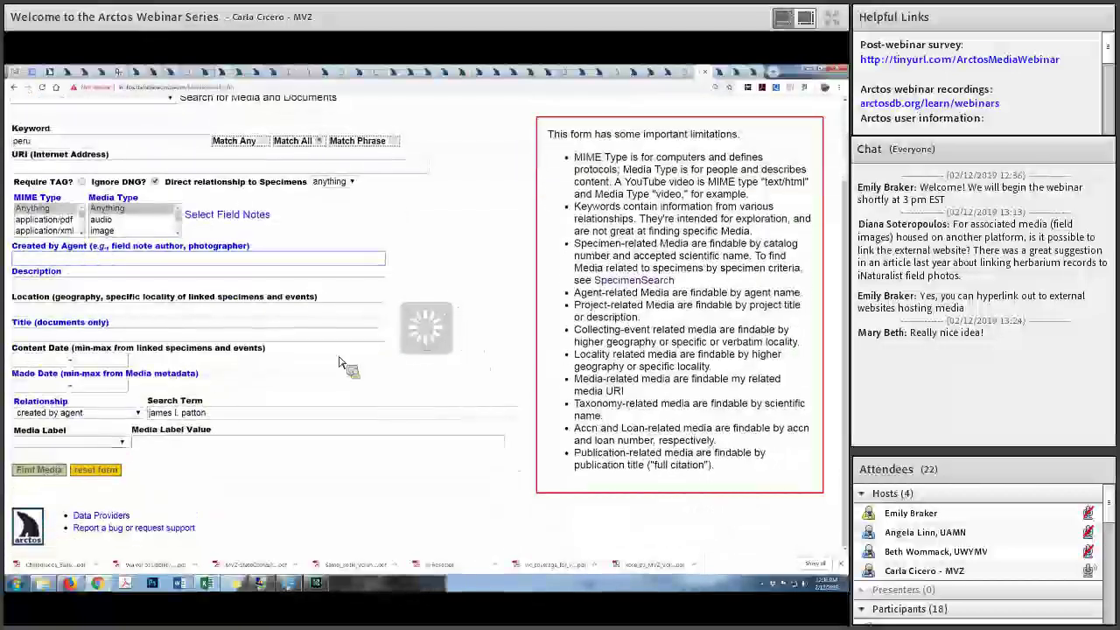
key("Return")
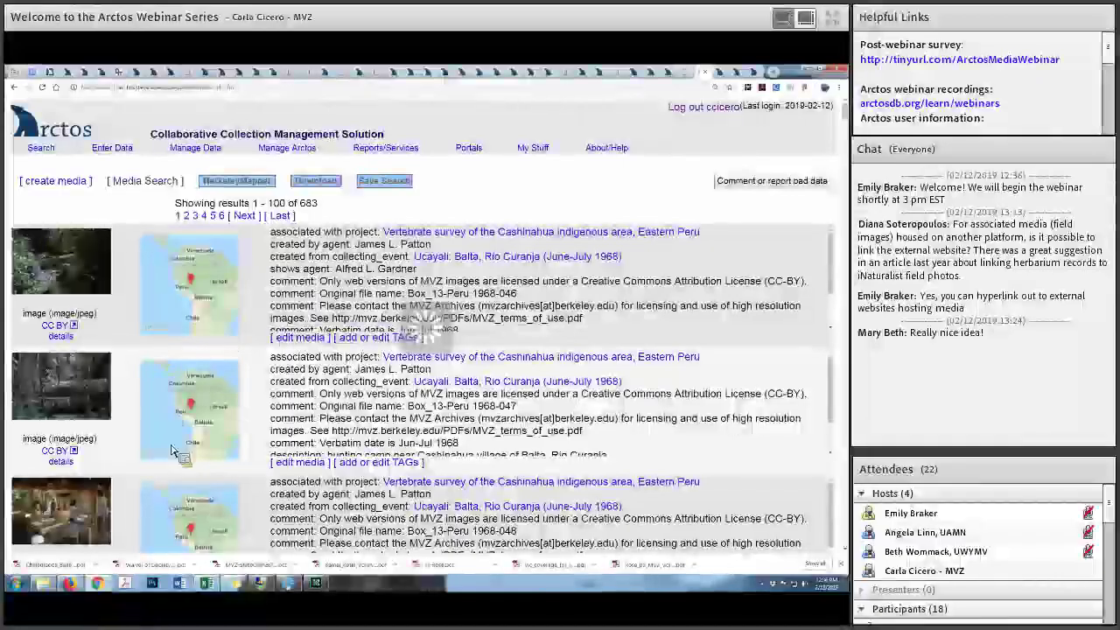
Browse the Peru field photographs, examining their linked project, creator, collecting event, agents shown, comments and descriptions
scroll(229, 442, "down", 10)
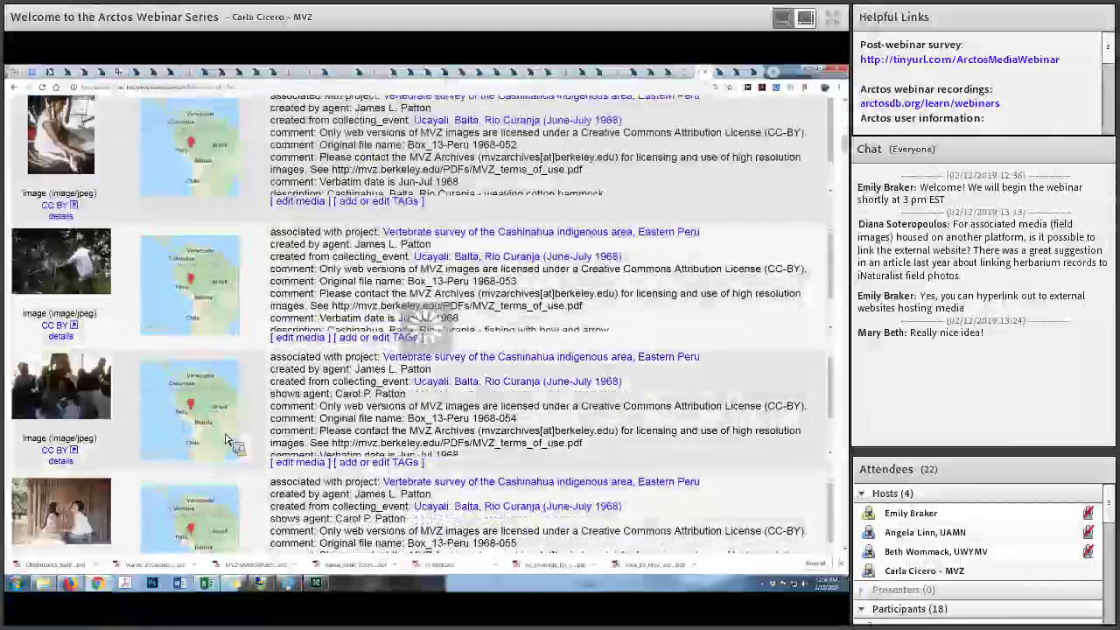
scroll(230, 442, "down", 4)
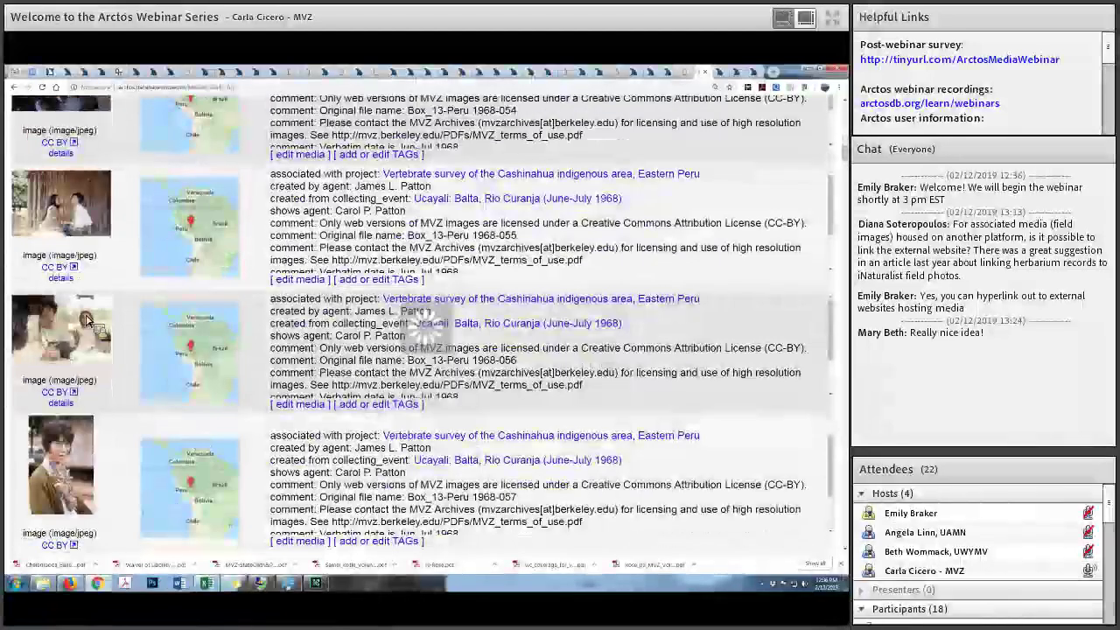
left_click(67, 269)
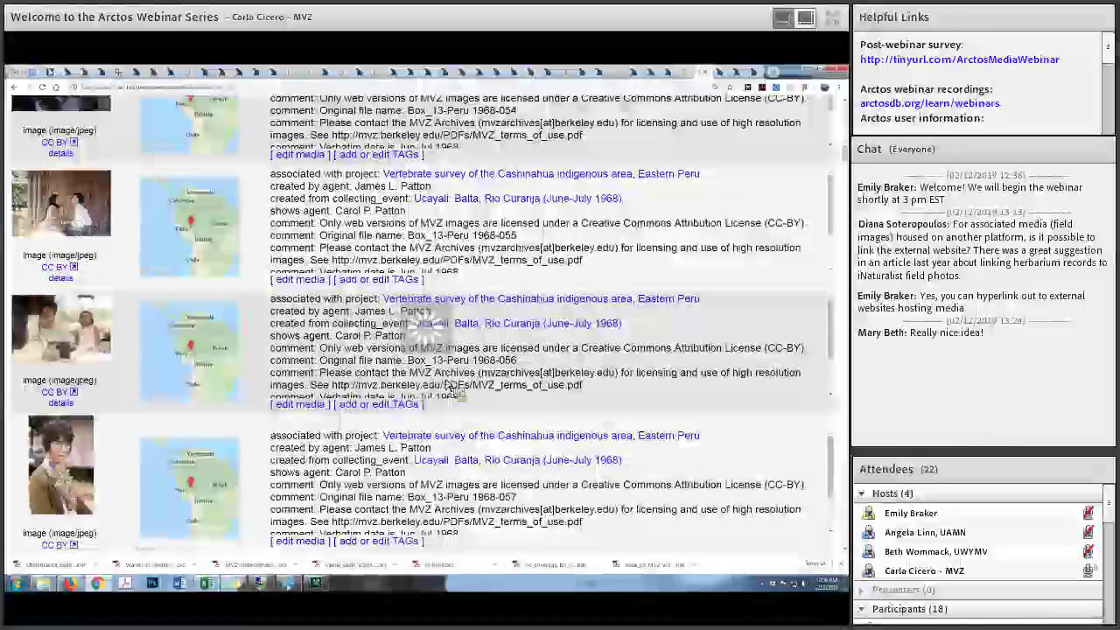
scroll(438, 403, "up", 3)
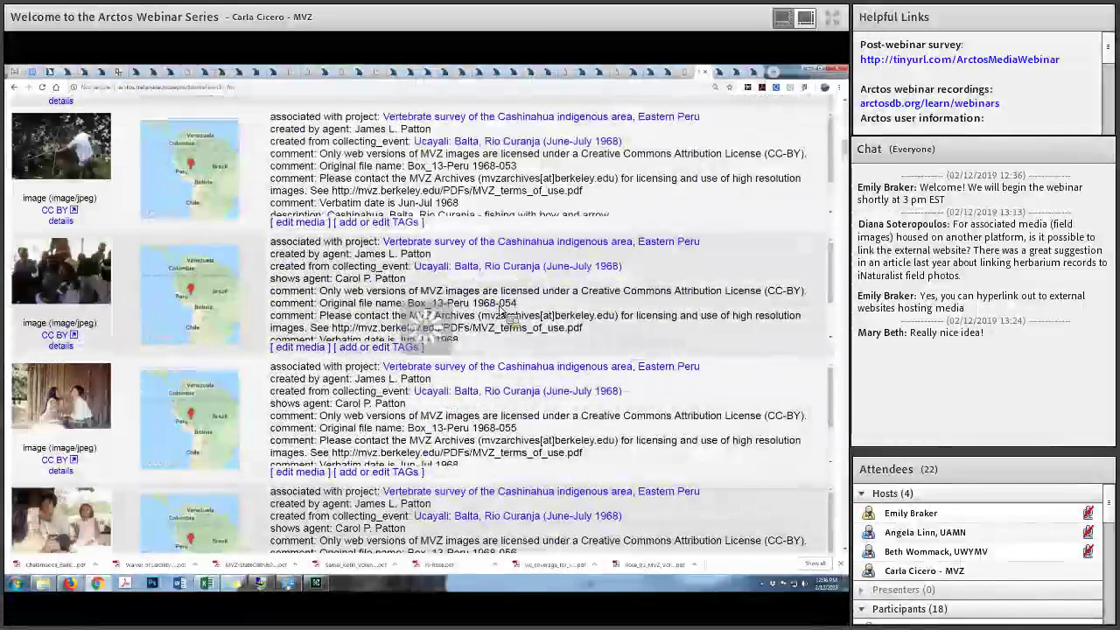
scroll(372, 223, "up", 1)
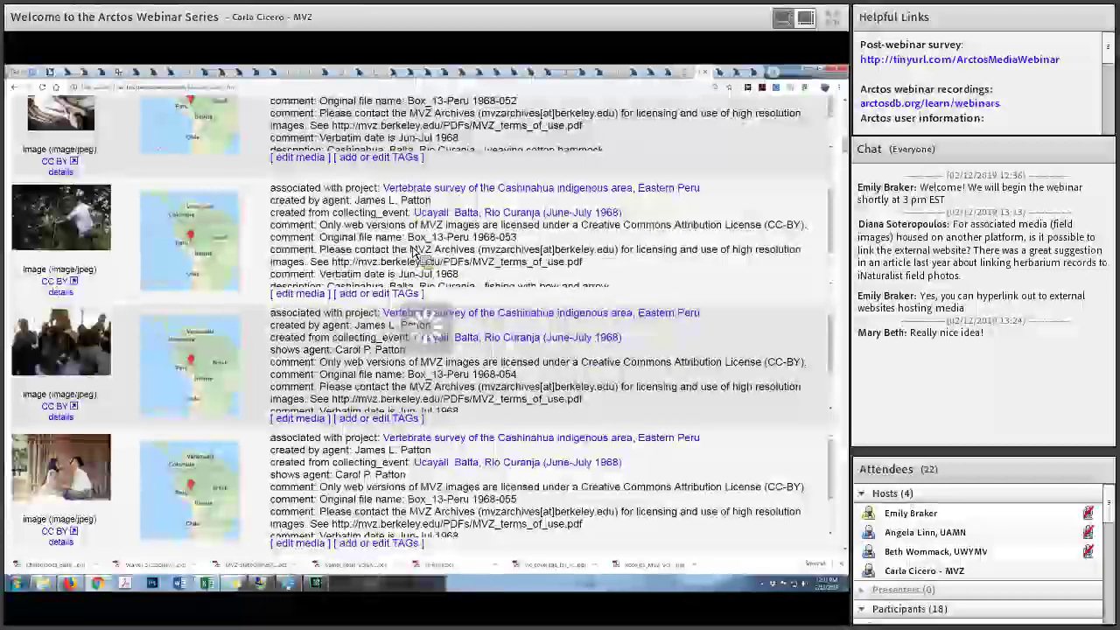
scroll(413, 254, "down", 2)
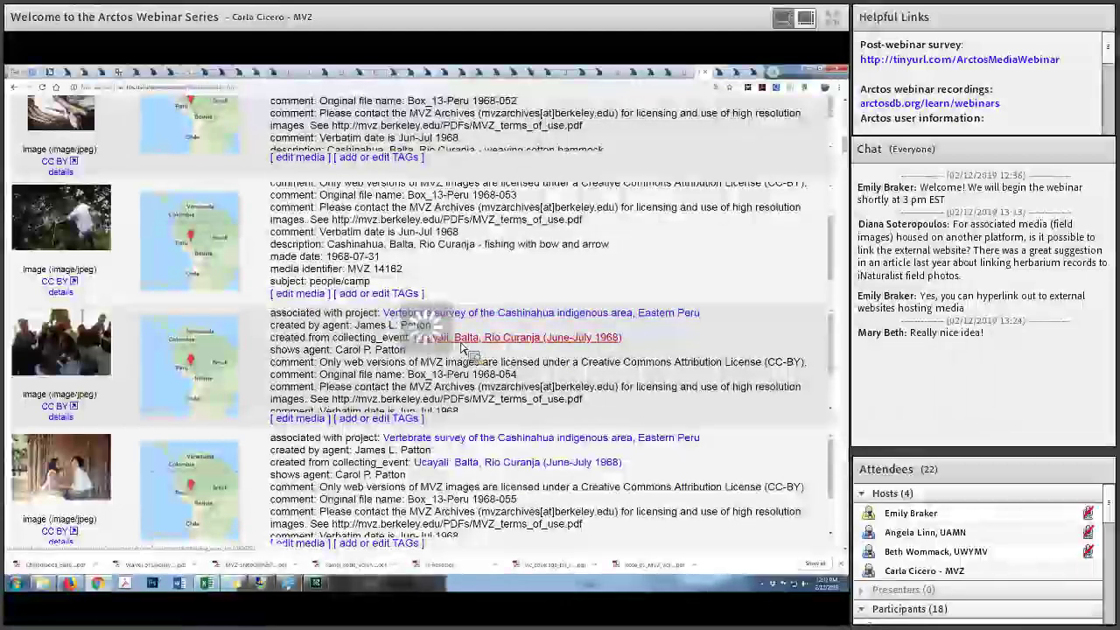
scroll(462, 348, "up", 3)
scroll(461, 348, "up", 3)
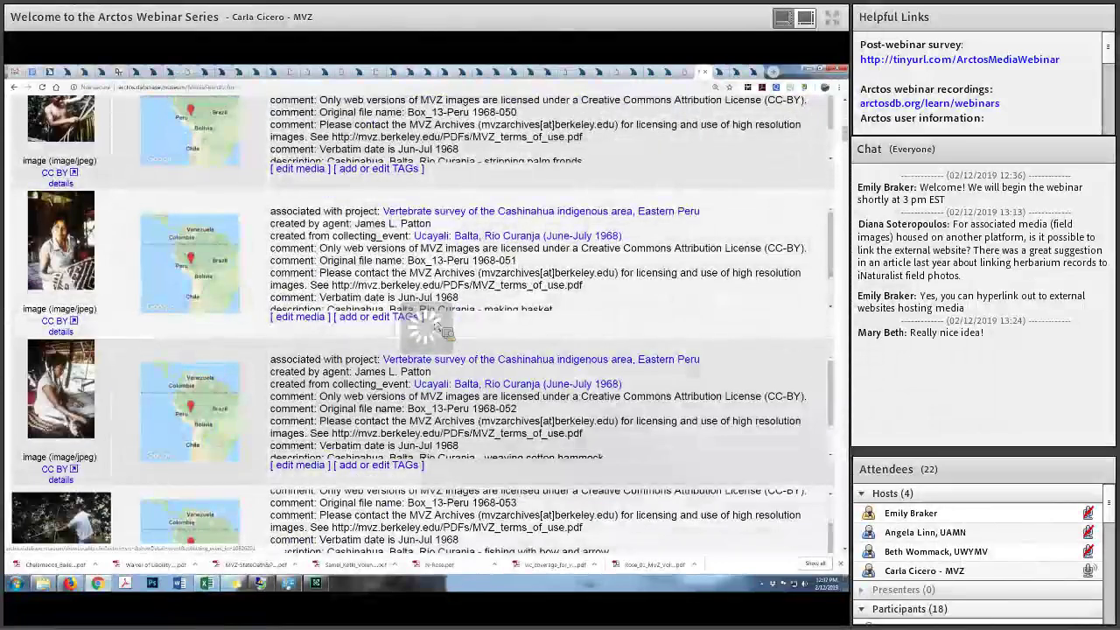
Open the specimen search form and set the genus to vireo and the species to plumbeus
left_click(687, 72)
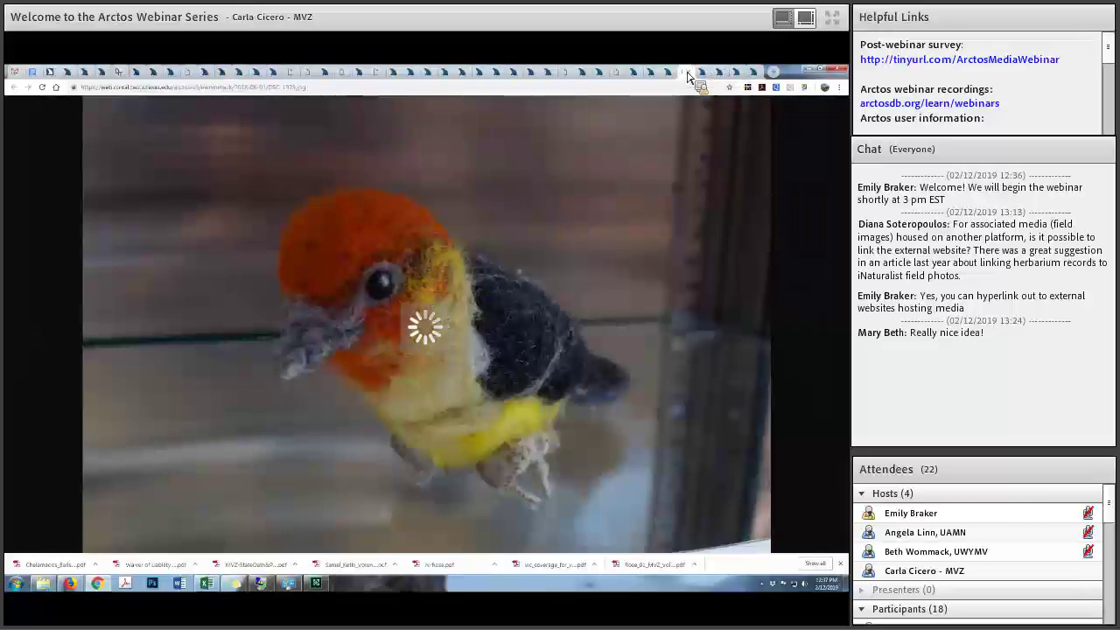
left_click(700, 72)
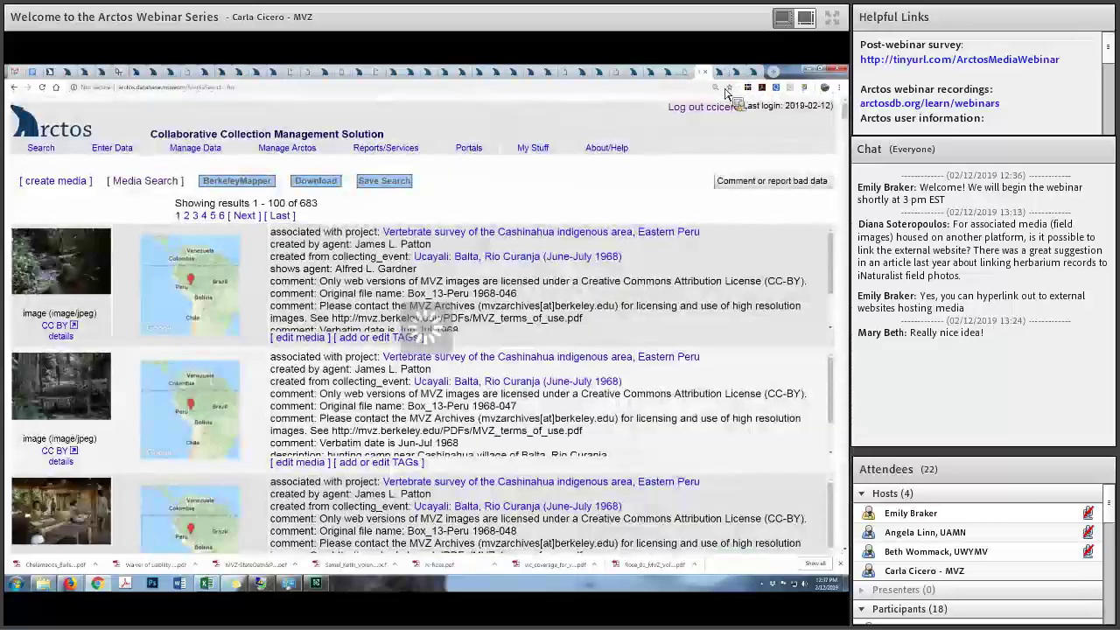
left_click(723, 74)
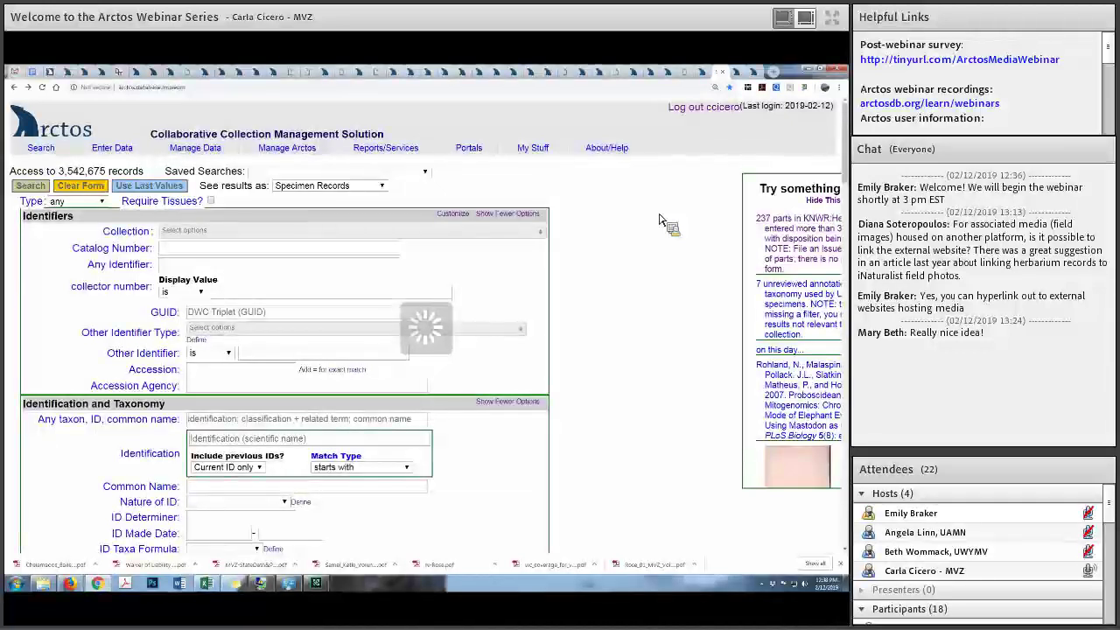
scroll(610, 322, "down", 3)
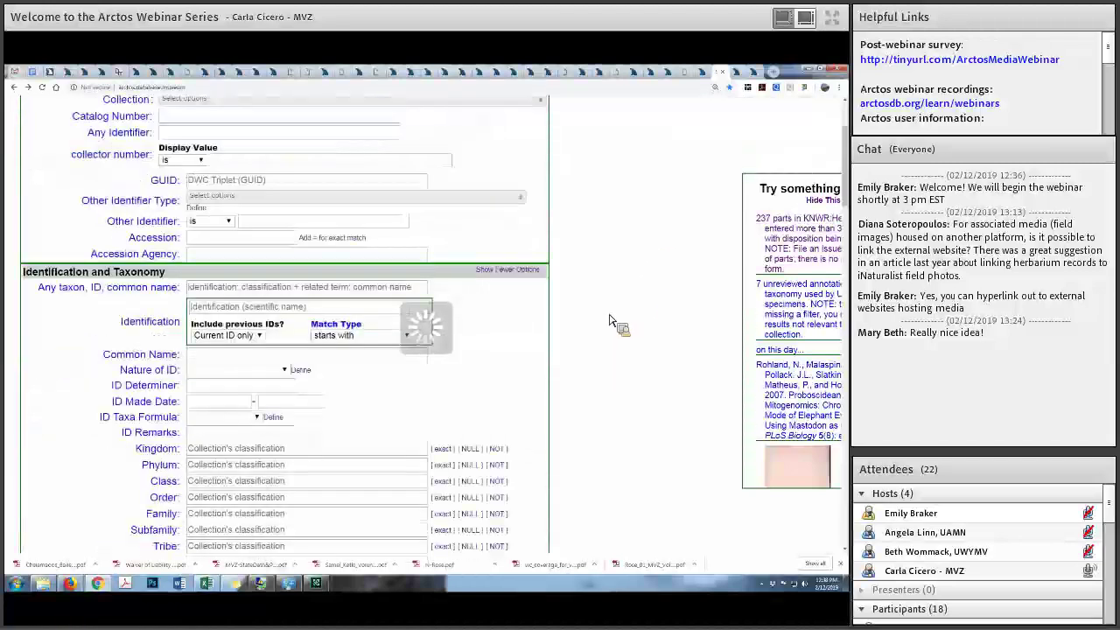
scroll(612, 308, "up", 3)
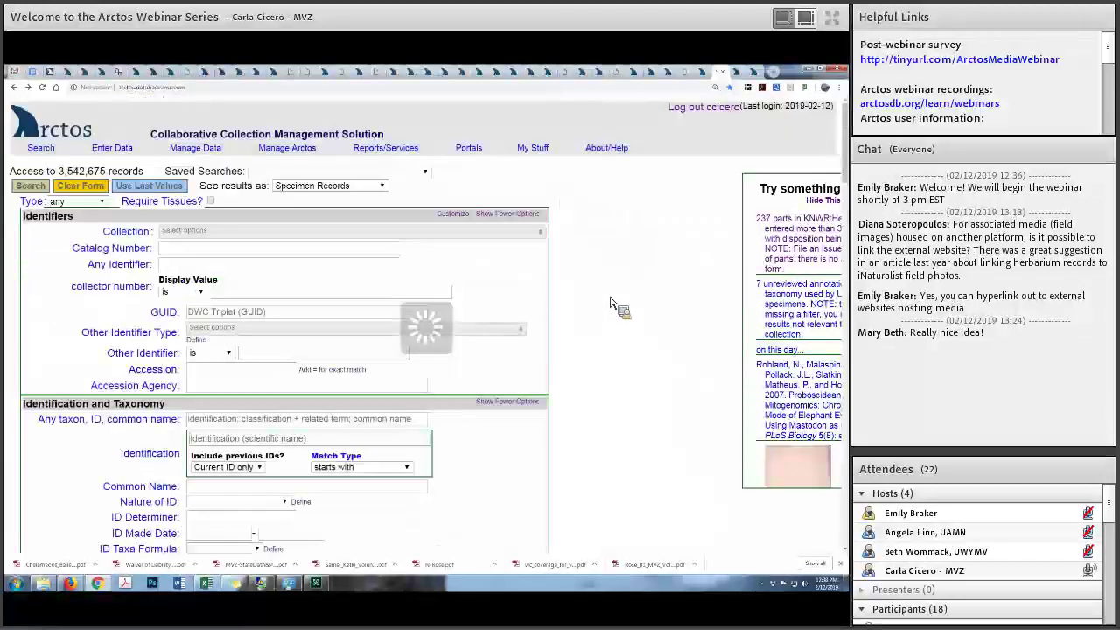
scroll(612, 306, "down", 5)
scroll(200, 369, "down", 3)
left_click(205, 362)
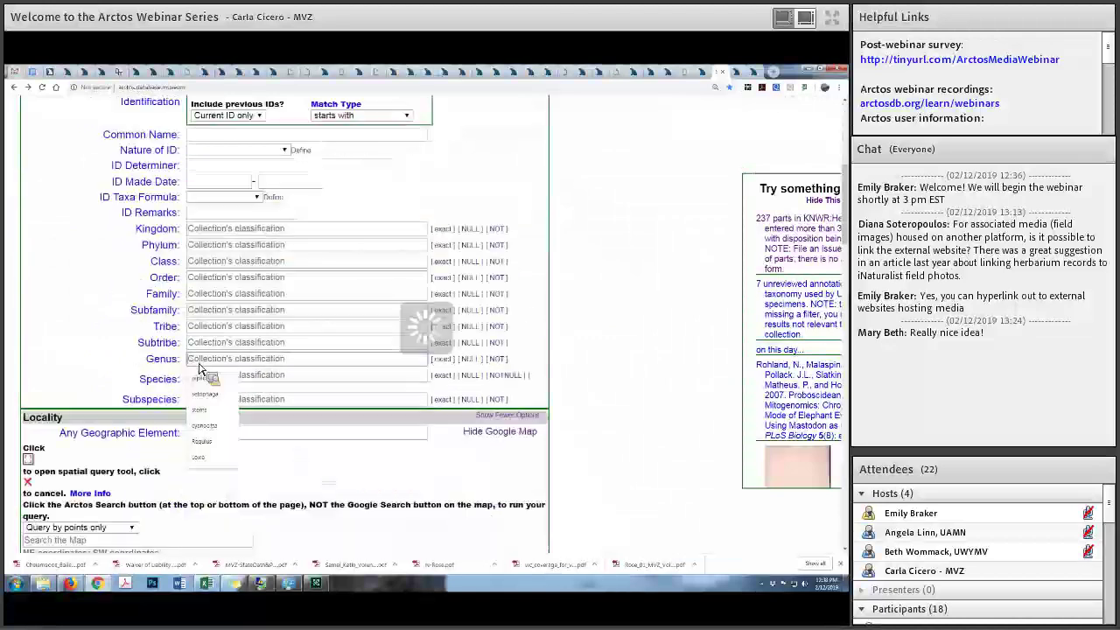
type("vireo")
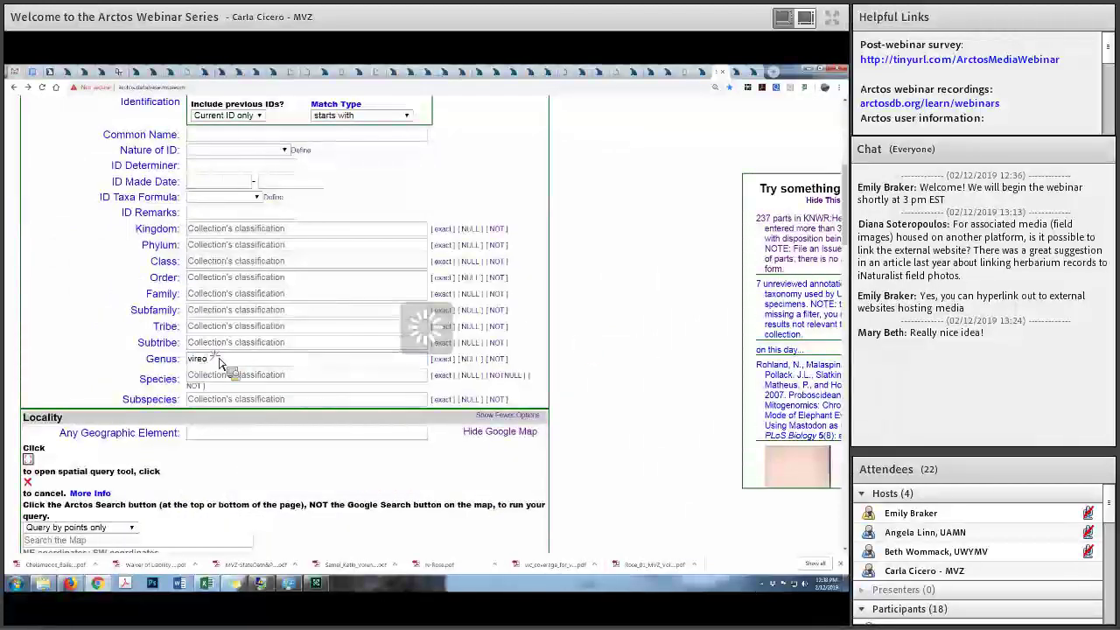
left_click(201, 378)
type("plumbeus")
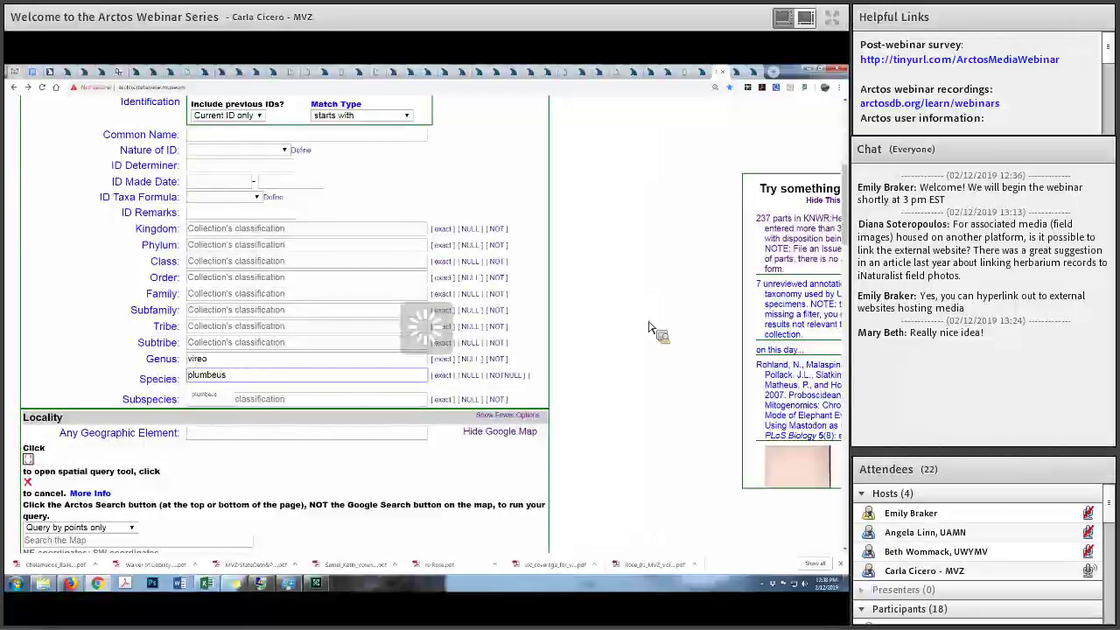
Restrict the specimen search to the audio media type and run it
scroll(652, 329, "down", 10)
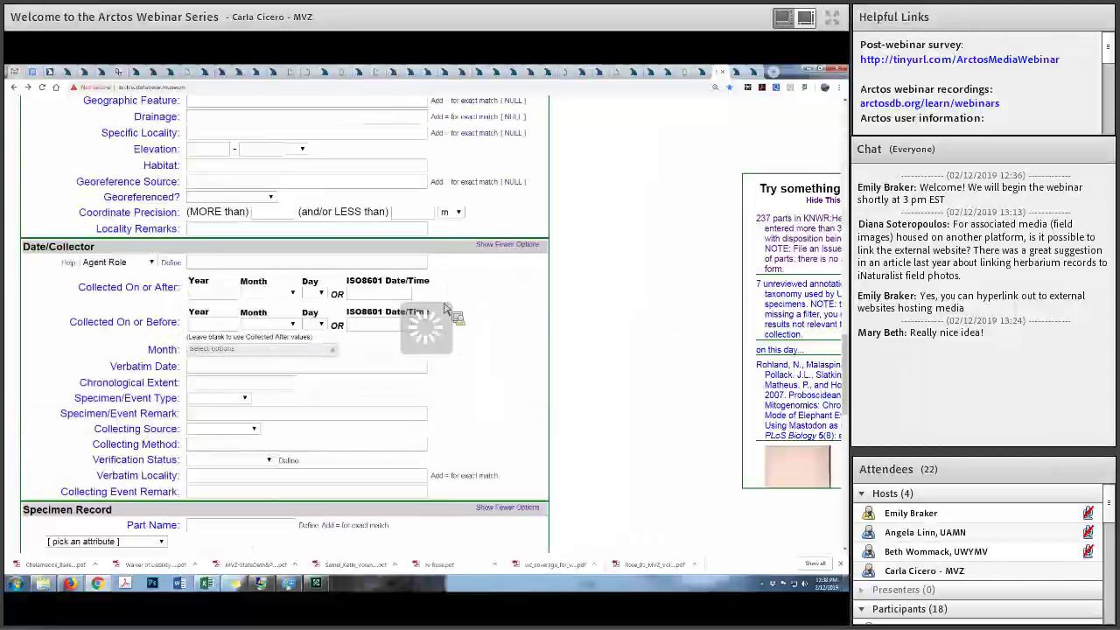
scroll(573, 418, "down", 10)
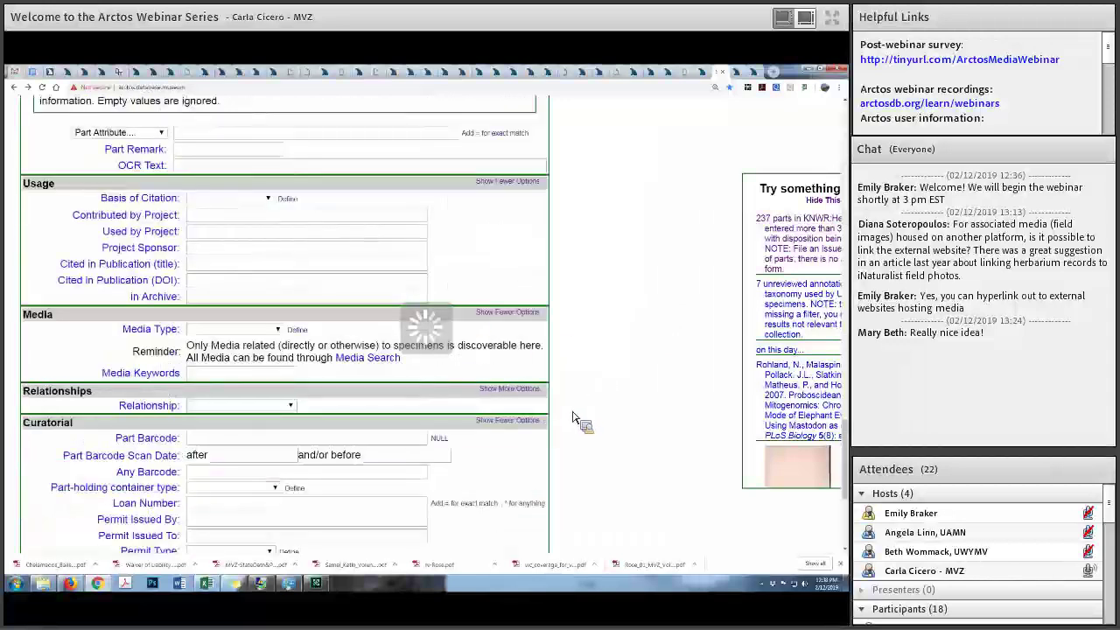
left_click(201, 330)
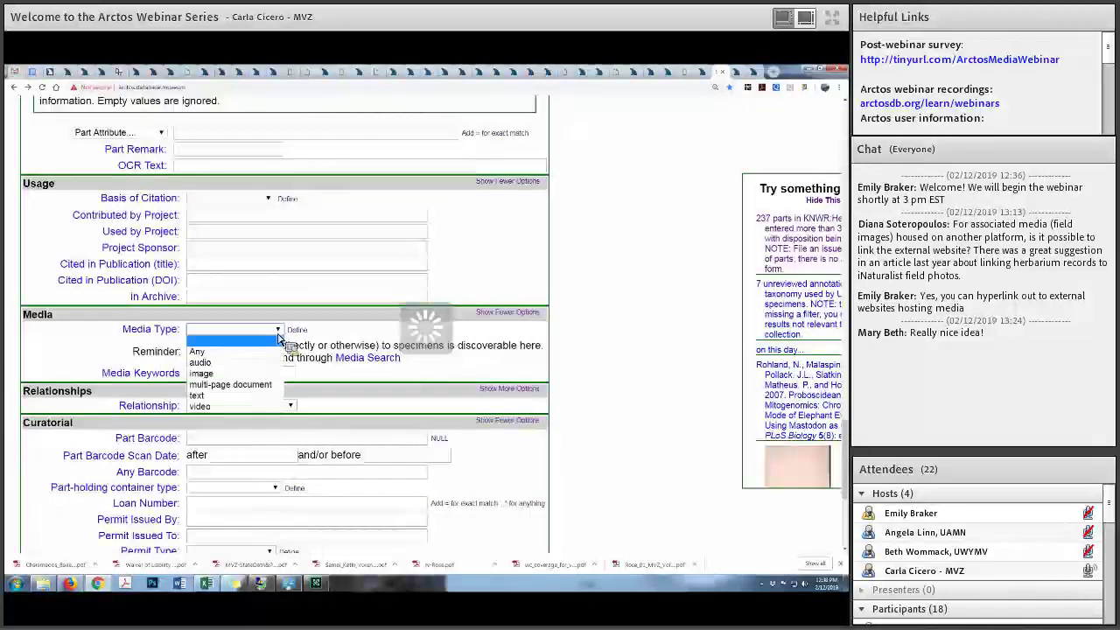
left_click(252, 362)
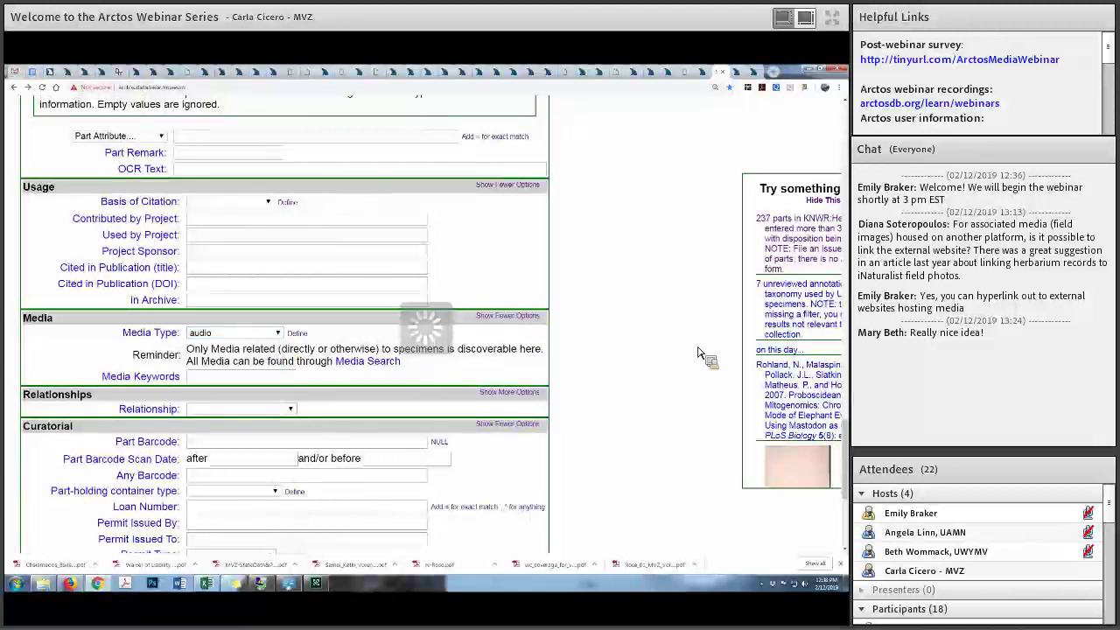
scroll(698, 353, "up", 15)
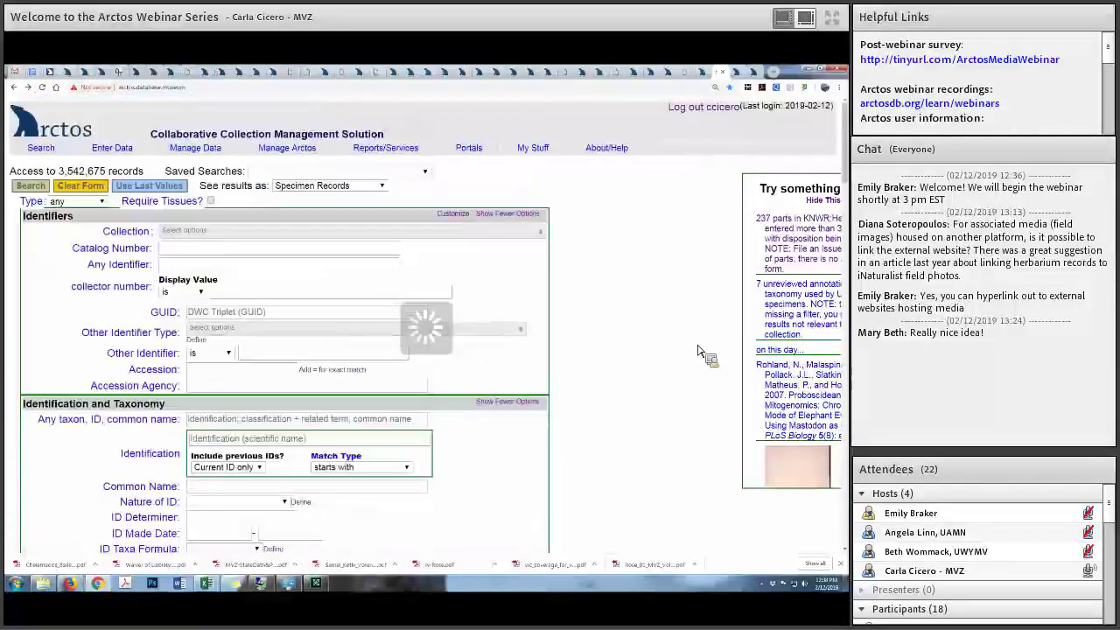
left_click(31, 185)
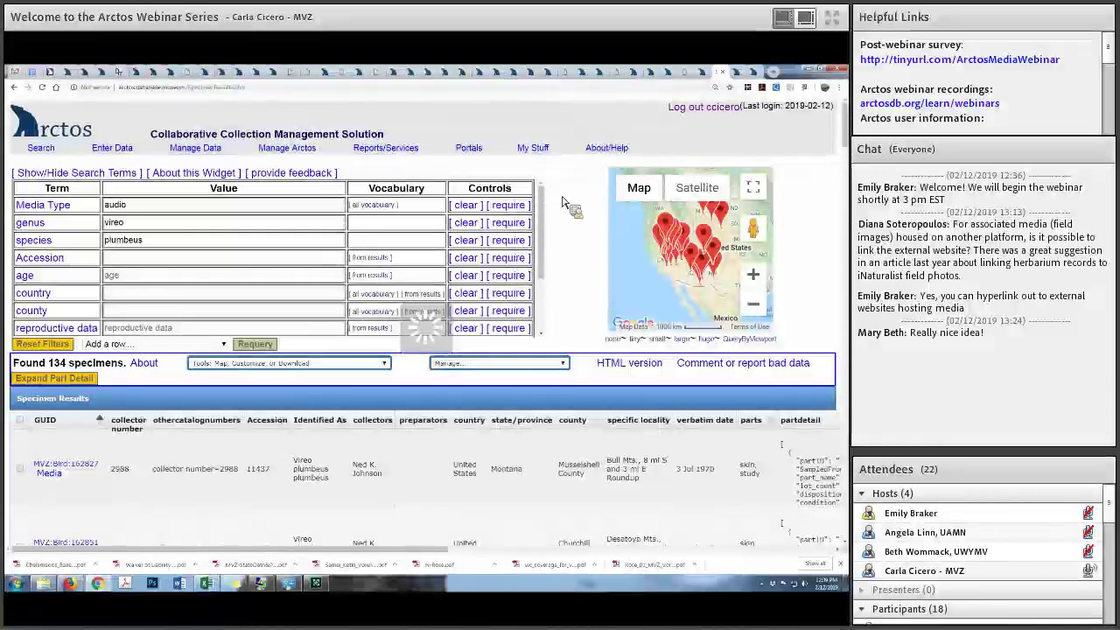
Open the media linked to specimen MVZ:Bird:169943 from the specimen results
scroll(571, 258, "down", 3)
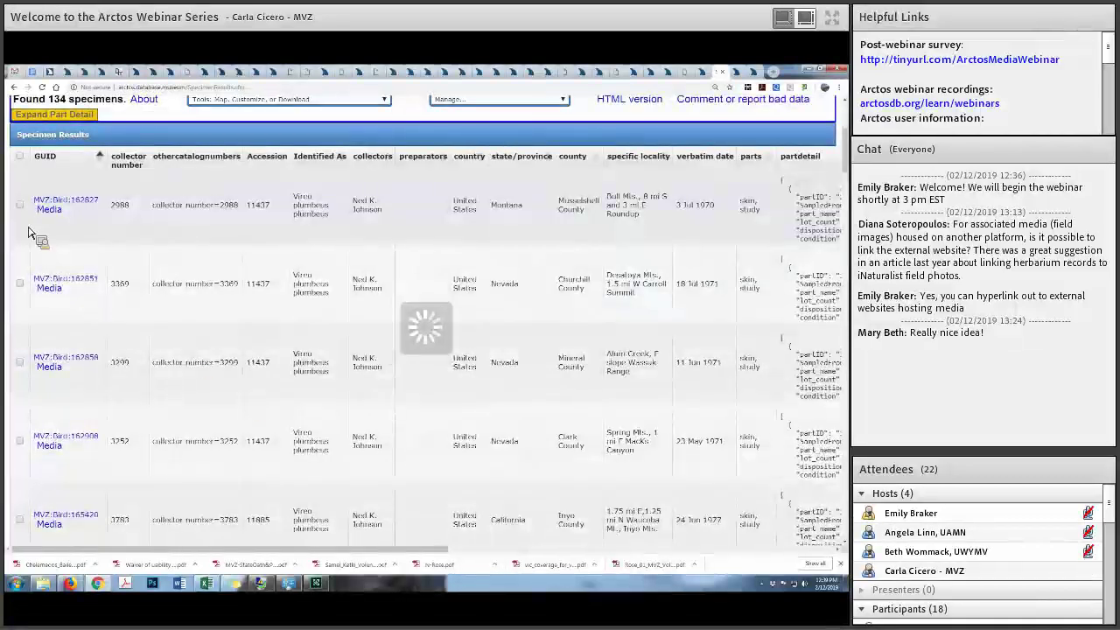
scroll(93, 469, "down", 4)
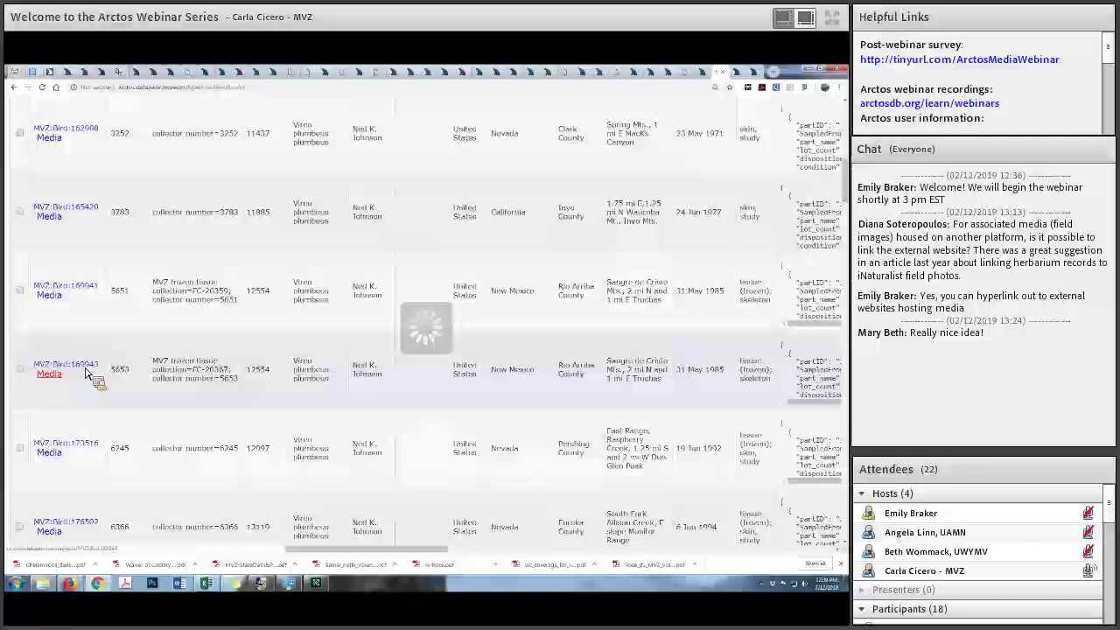
left_click(55, 381)
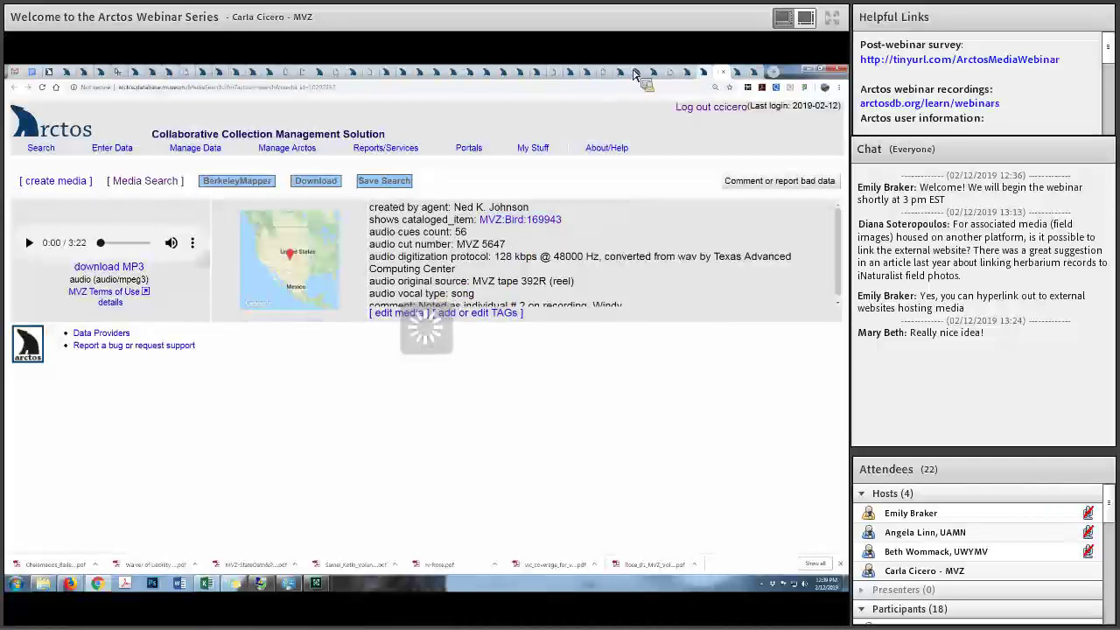
Open the record of specimen MVZ:Bird:169943 from the results and review its linked audio, project, accession, attributes and parts
left_click(698, 72)
left_click(63, 362)
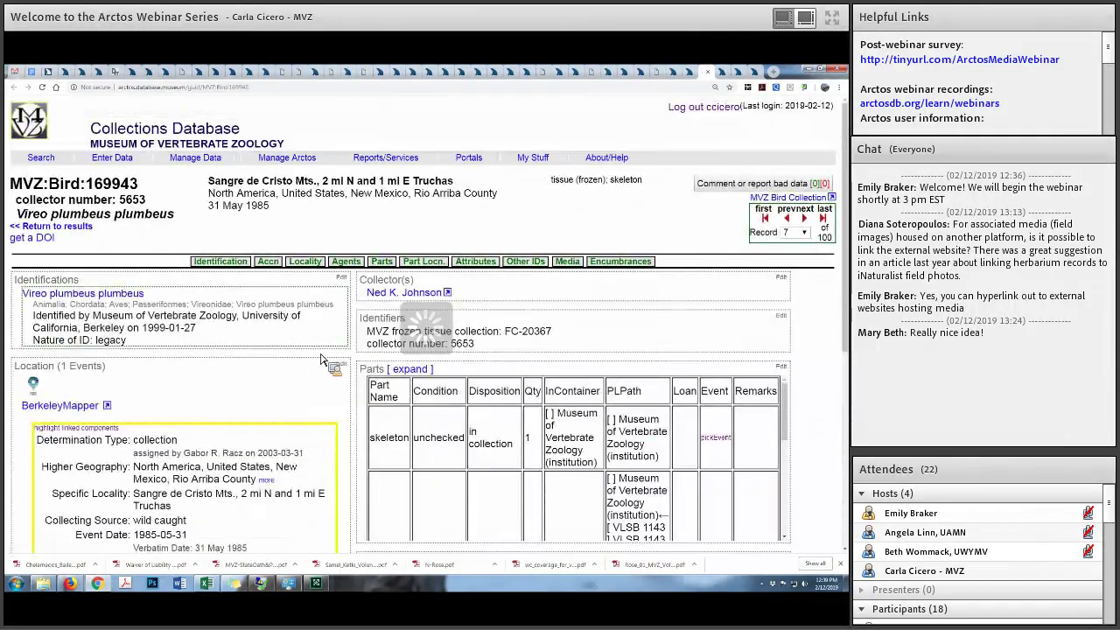
scroll(333, 363, "down", 10)
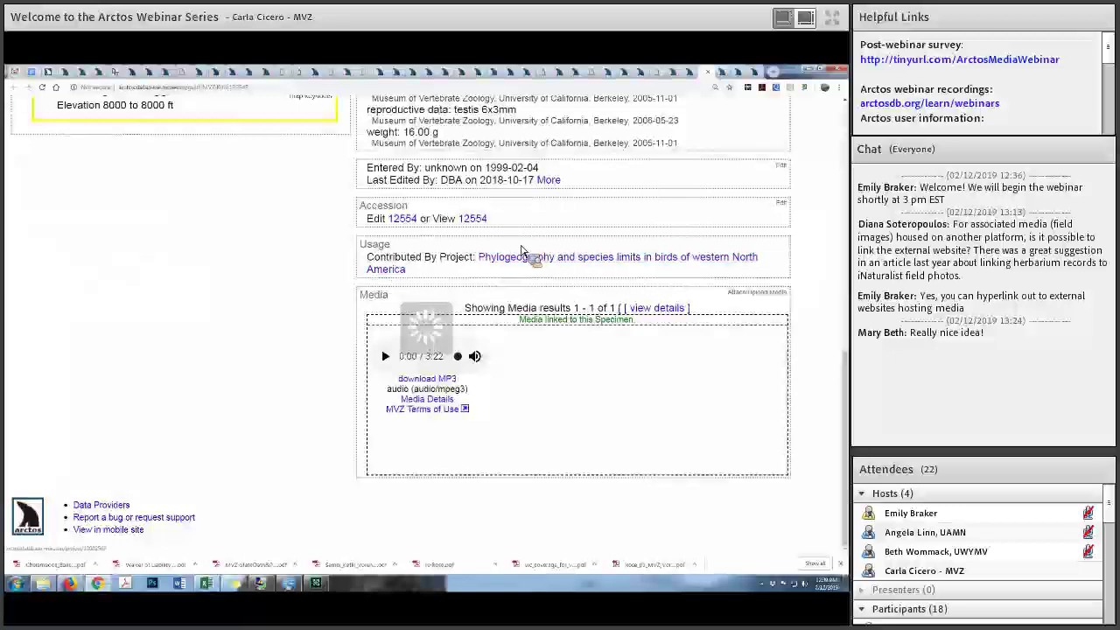
scroll(537, 400, "up", 3)
scroll(536, 401, "up", 1)
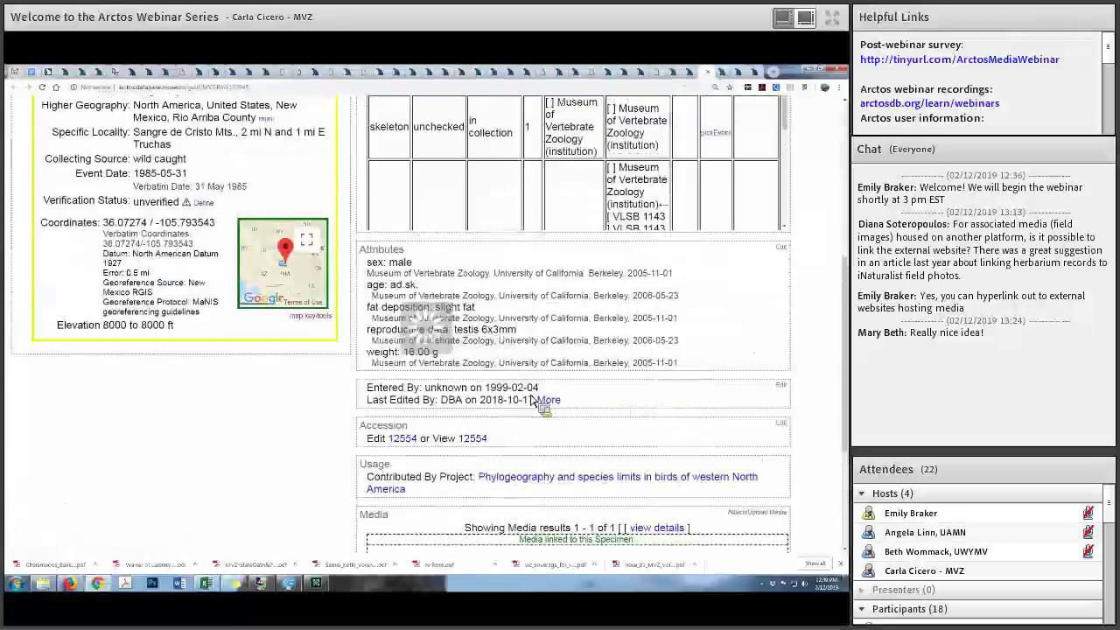
scroll(533, 401, "up", 4)
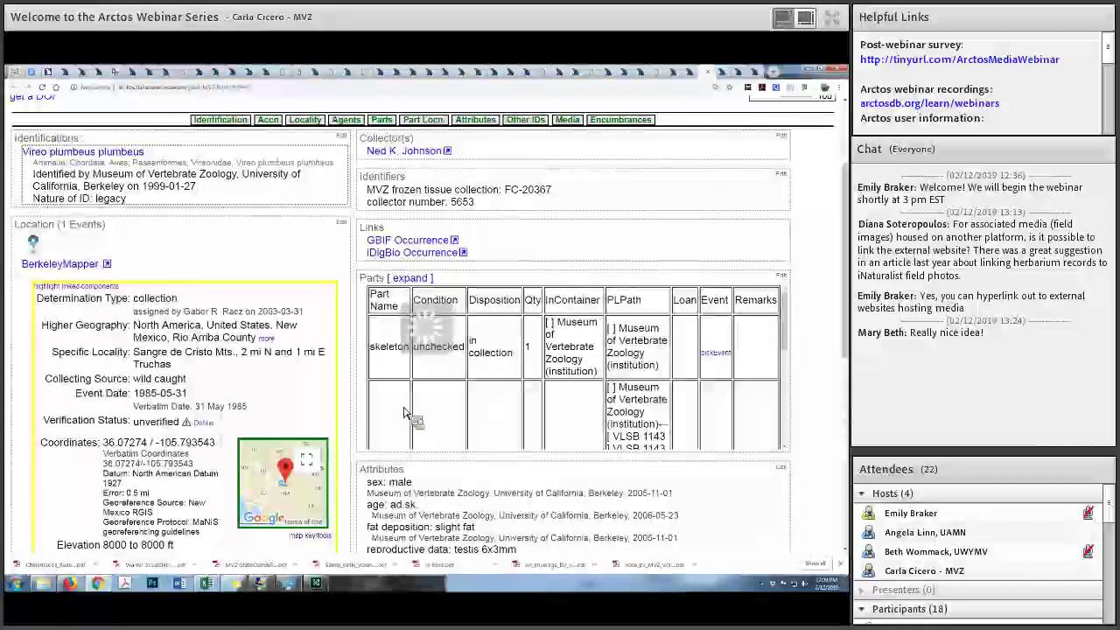
left_click(316, 584)
left_click(306, 347)
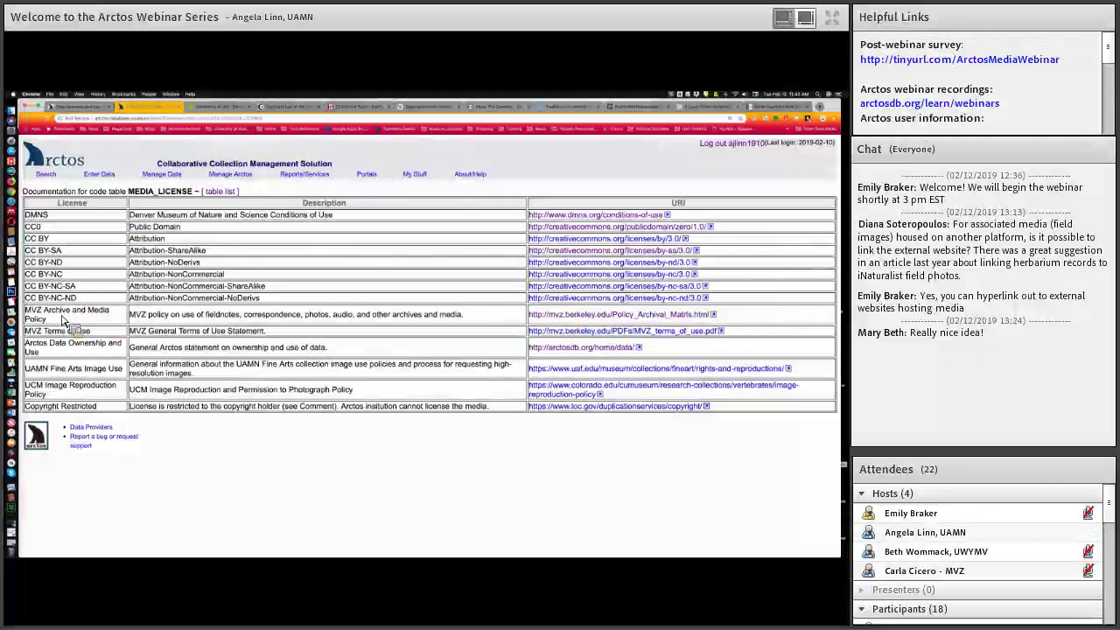
Examine the licences, descriptions and policy links in the MEDIA_LICENSE code table
left_click(91, 209)
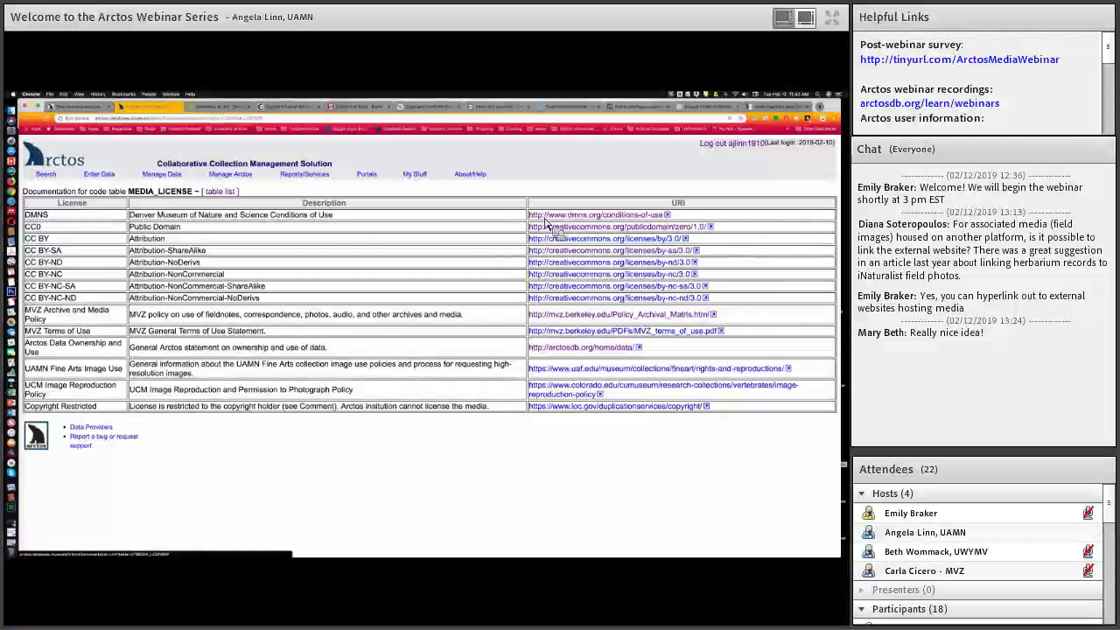
left_click(628, 215)
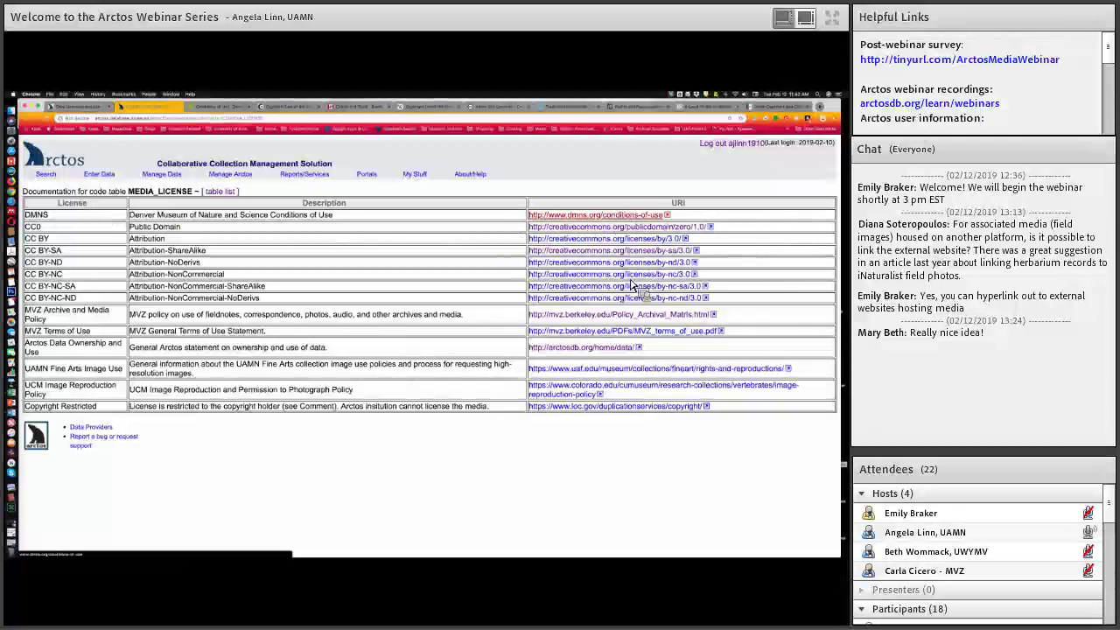
left_click(640, 218)
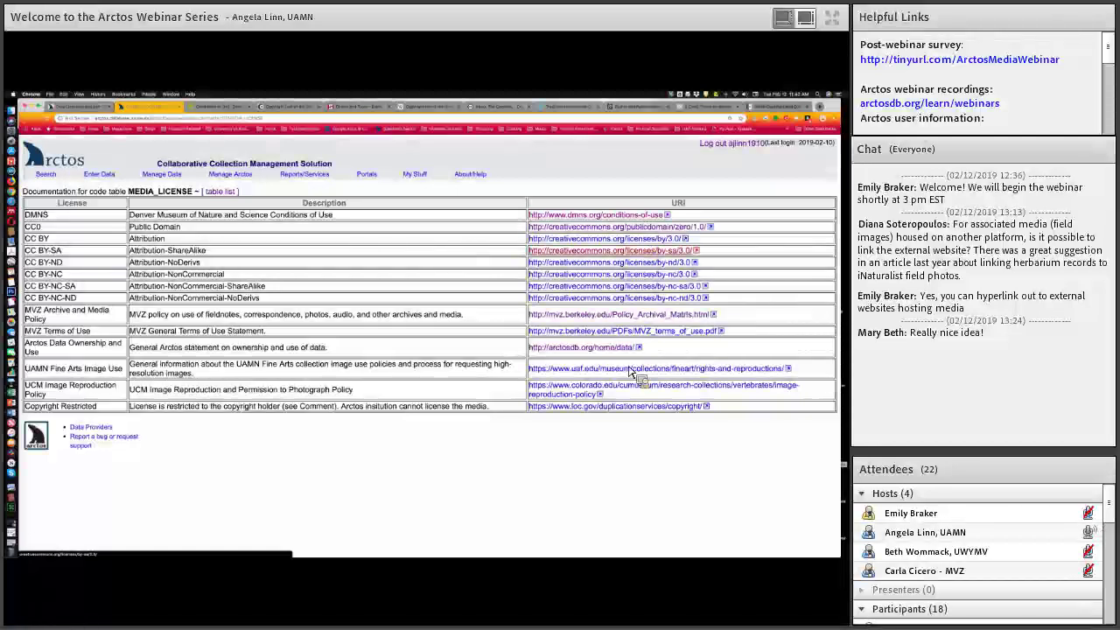
left_click(619, 239)
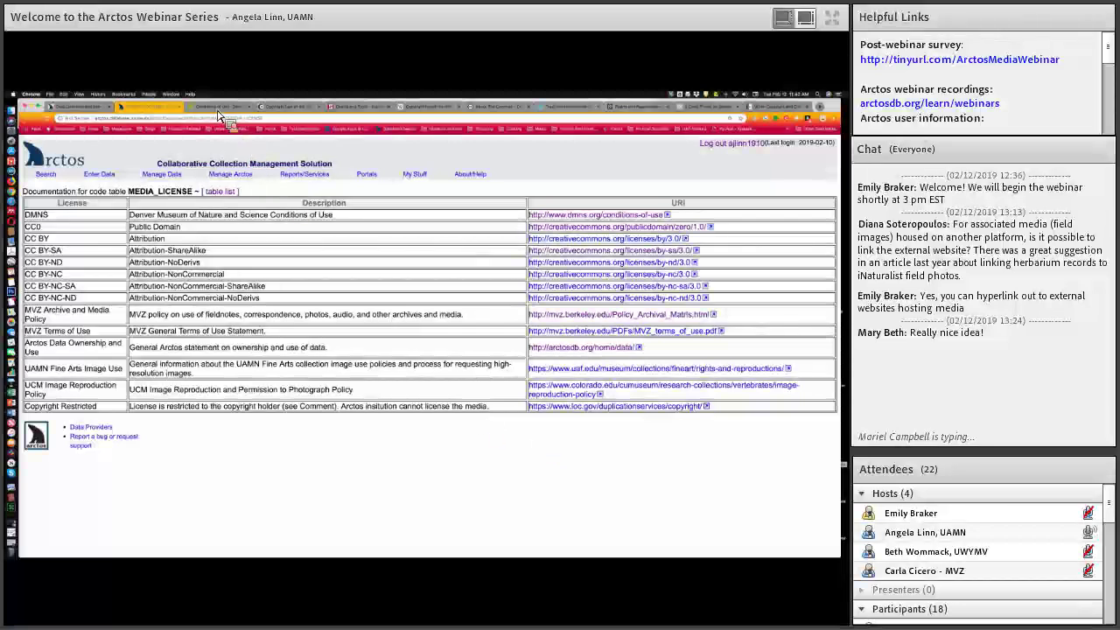
Open the Copyright Law of the United States page and look through its introduction, chapters and appendices
left_click(292, 108)
scroll(653, 359, "up", 5)
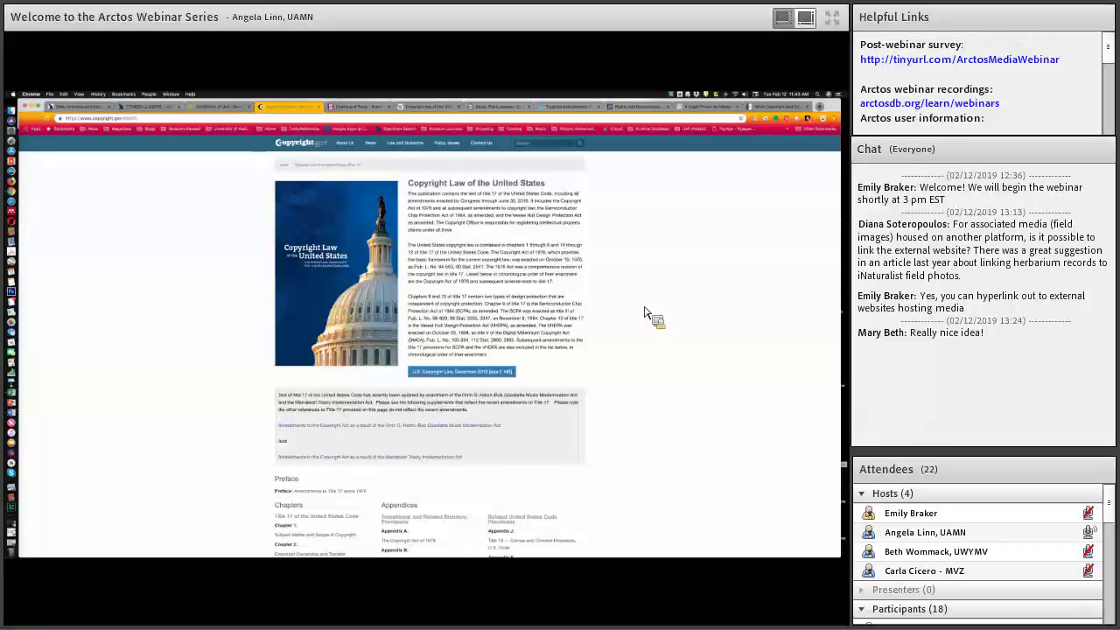
scroll(645, 308, "down", 1)
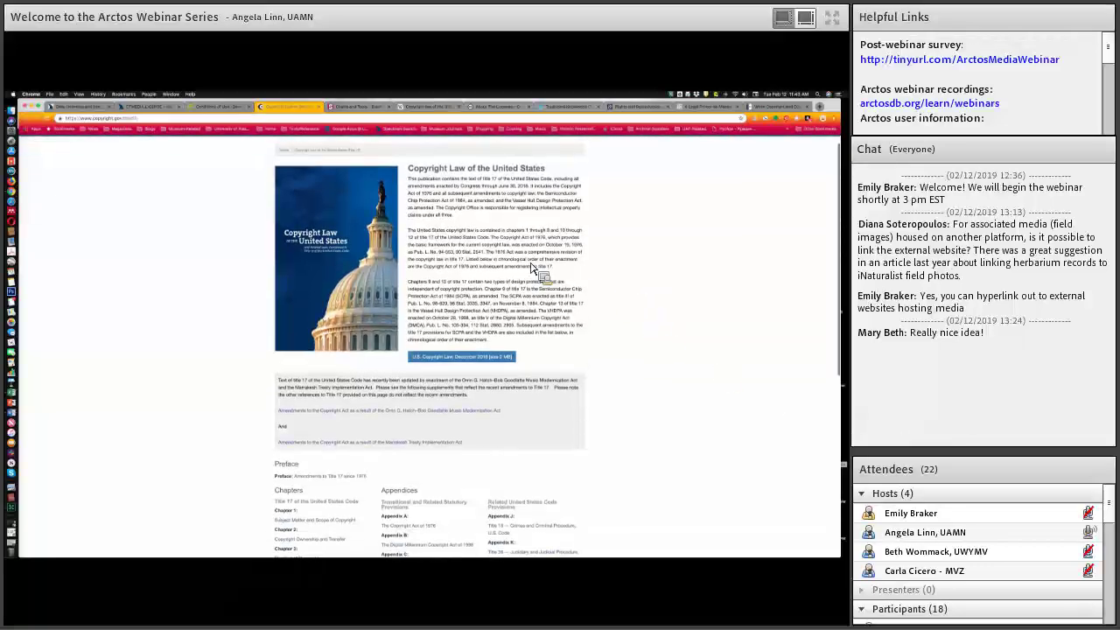
scroll(589, 274, "up", 1)
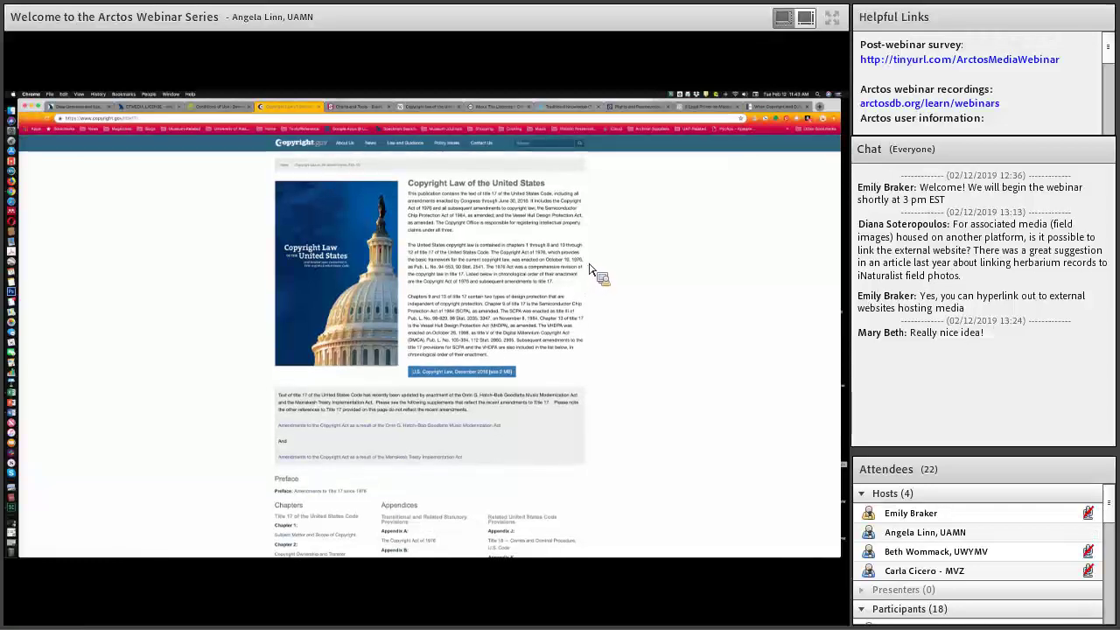
scroll(696, 250, "down", 1)
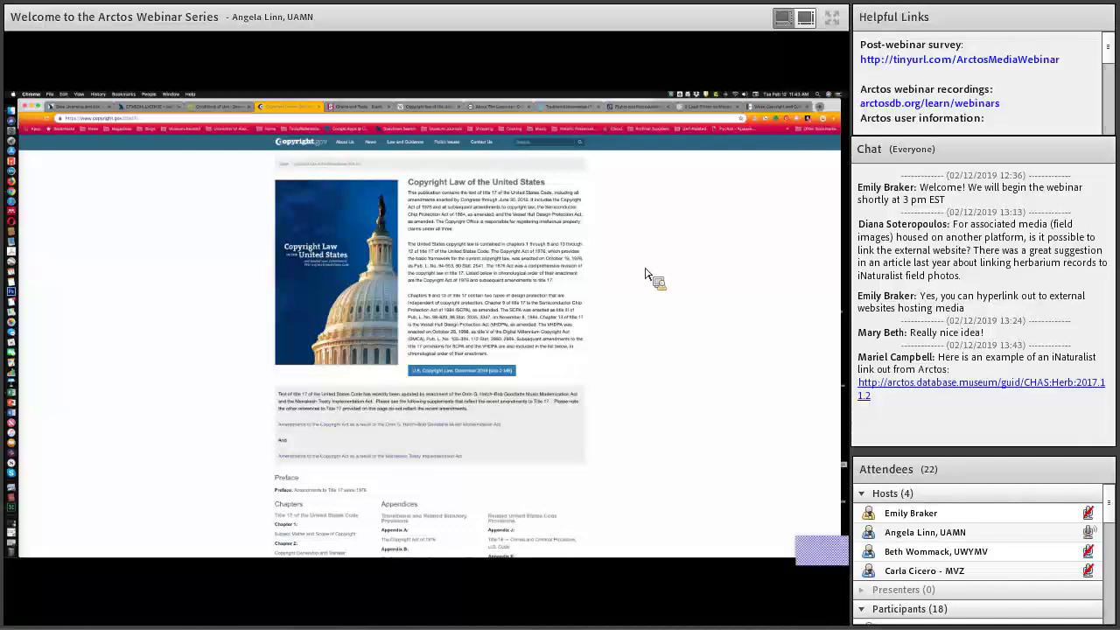
scroll(658, 353, "down", 2)
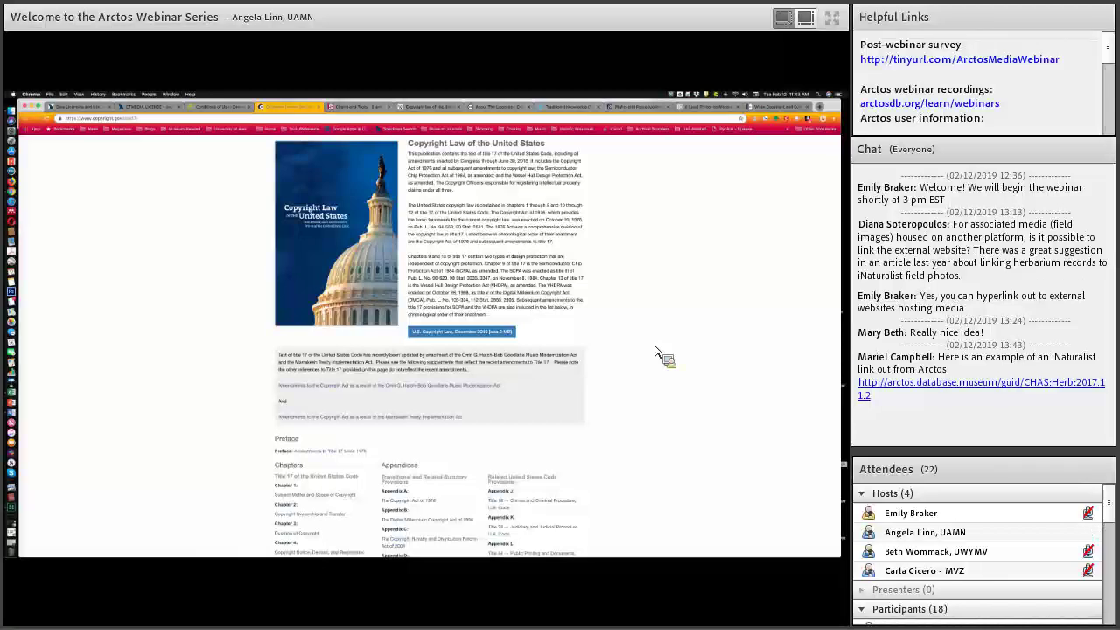
scroll(639, 406, "down", 8)
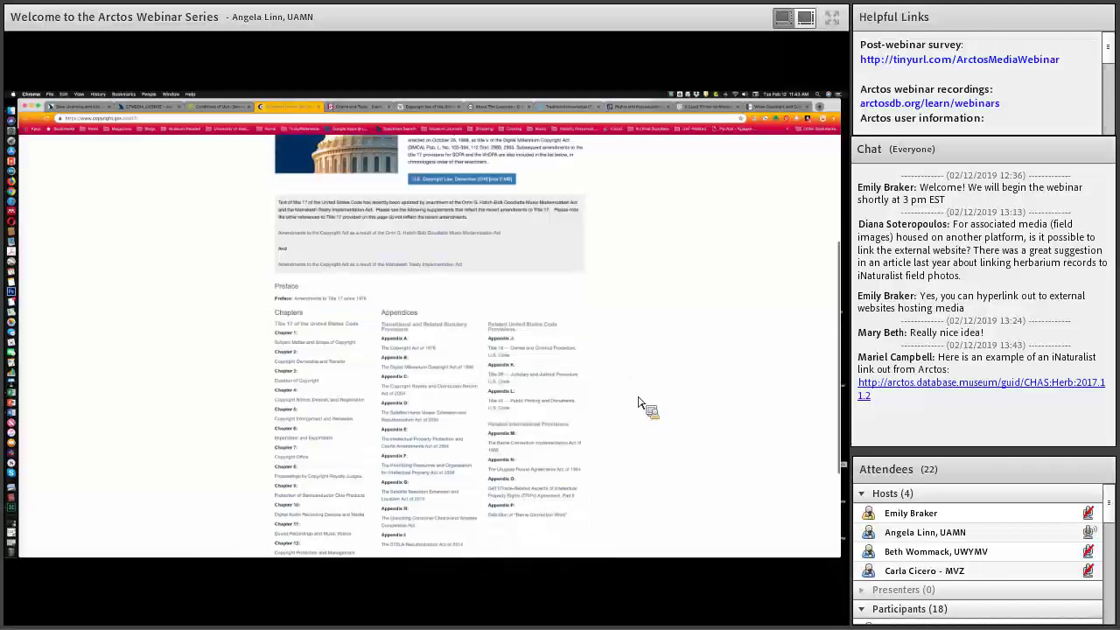
scroll(649, 389, "down", 5)
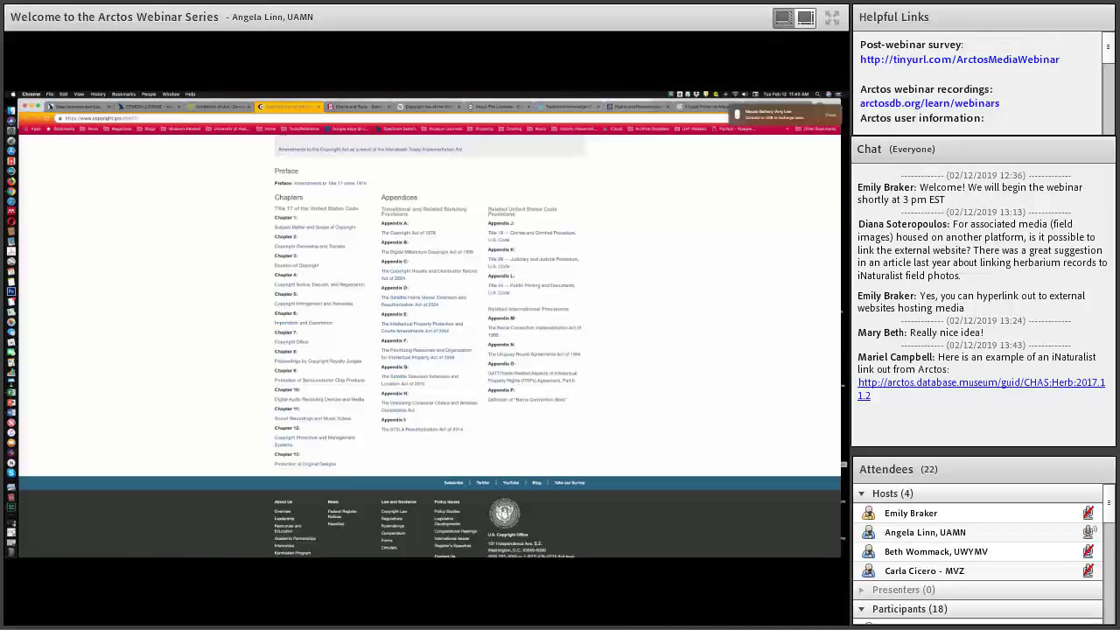
Dismiss the notification, open the Stanford fair use Charts and Tools page, and review its copyright, multimedia and fair use resources
left_click(829, 114)
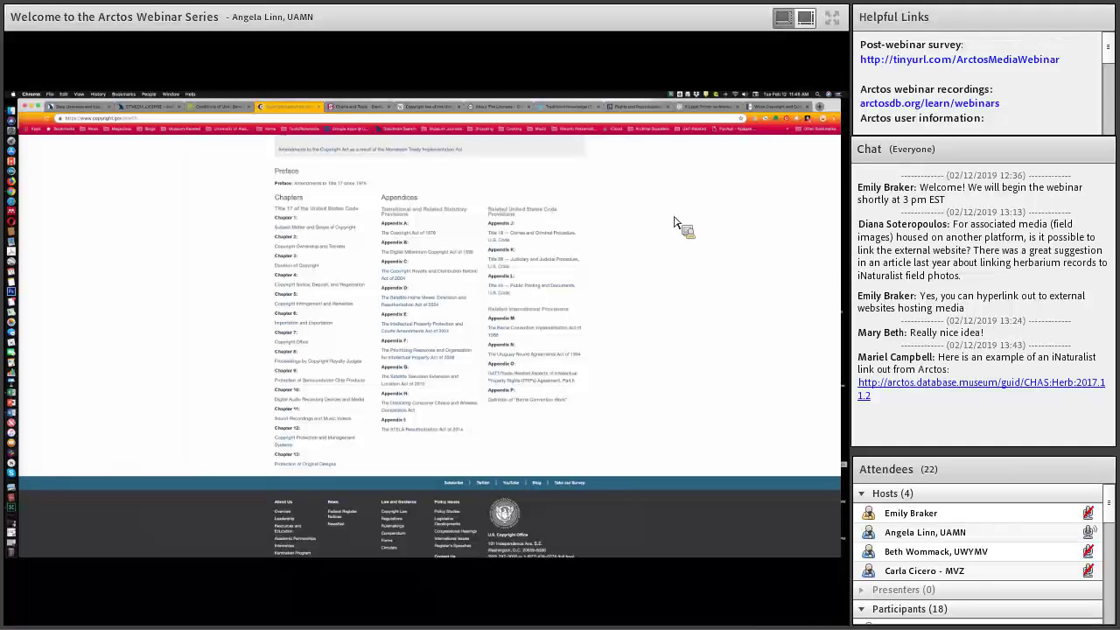
left_click(367, 106)
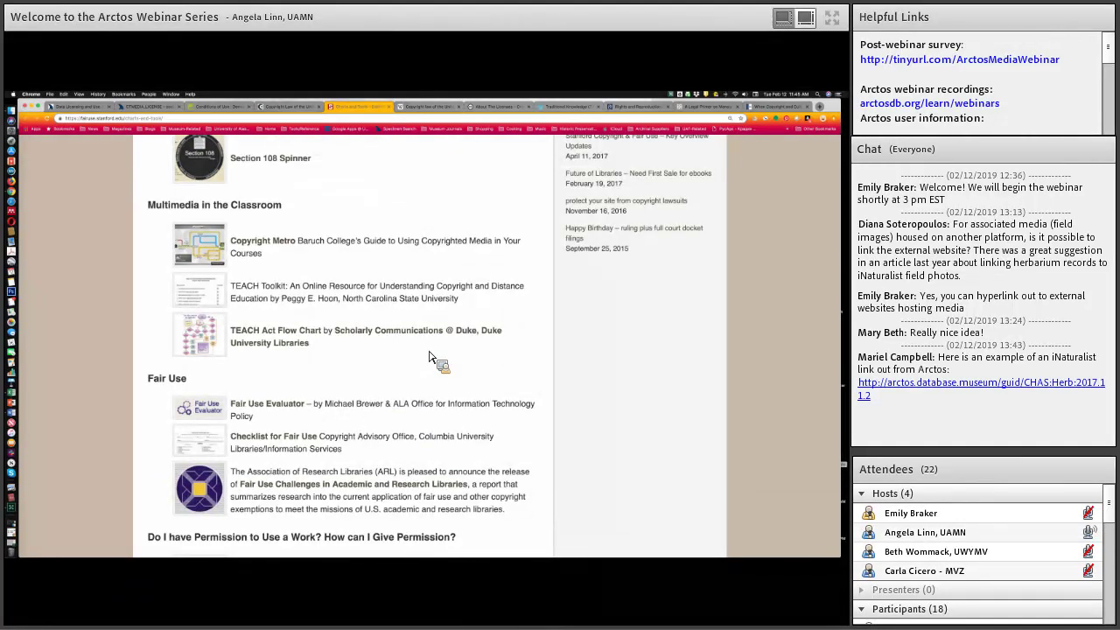
scroll(429, 357, "up", 5)
scroll(429, 357, "up", 3)
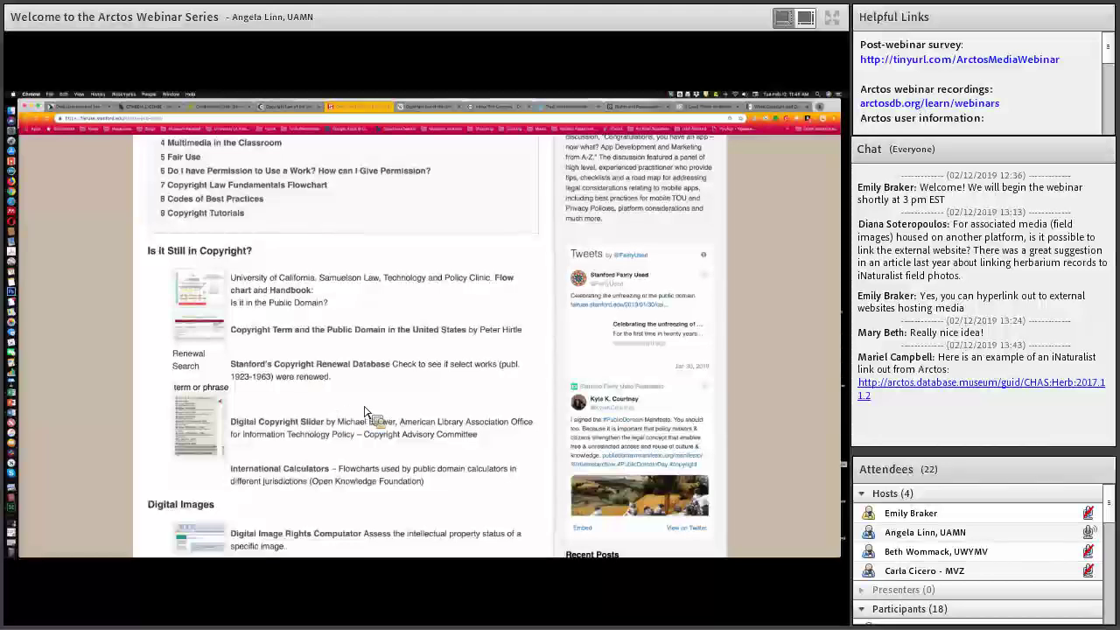
scroll(368, 420, "down", 3)
scroll(392, 477, "down", 1)
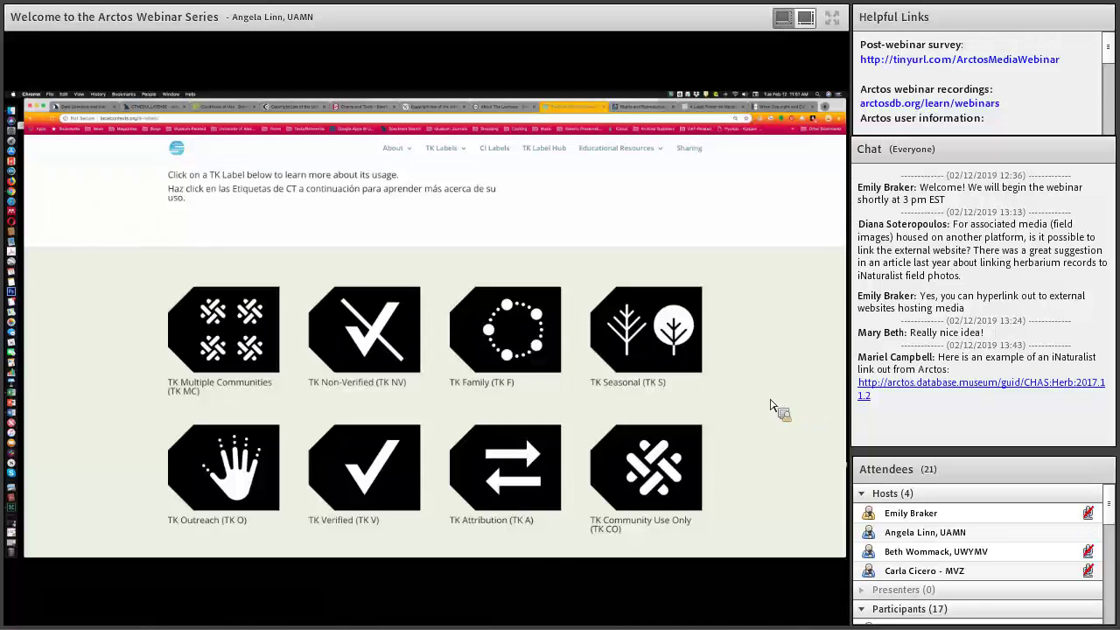
Look through the Traditional Knowledge (TK) Labels down to the last row, and open the Rights and Reproductions page
scroll(771, 404, "down", 1)
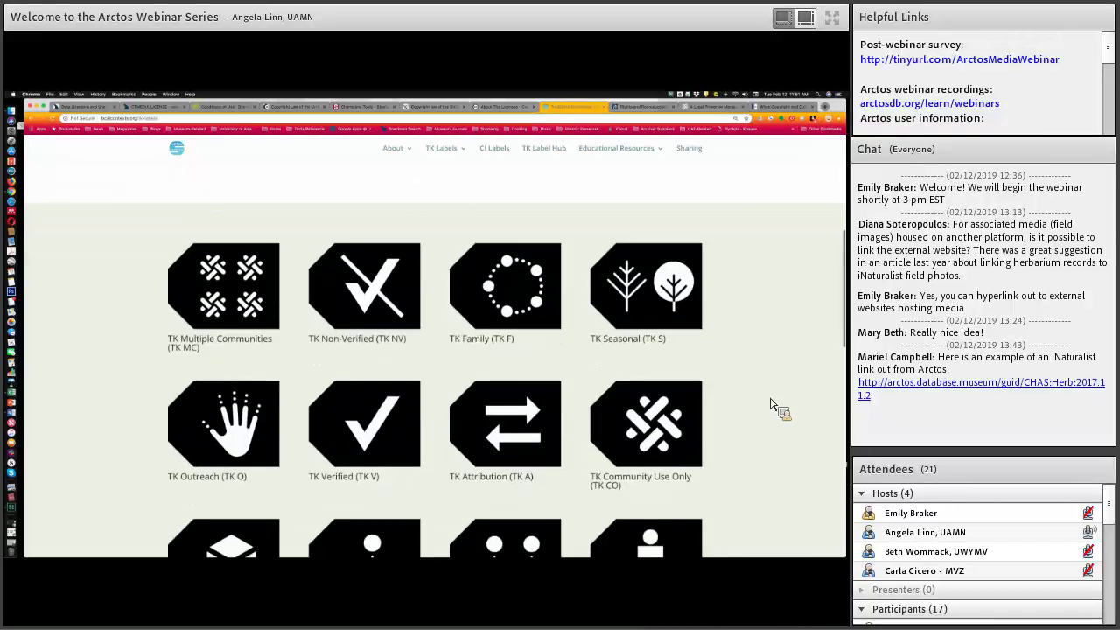
scroll(692, 319, "down", 1)
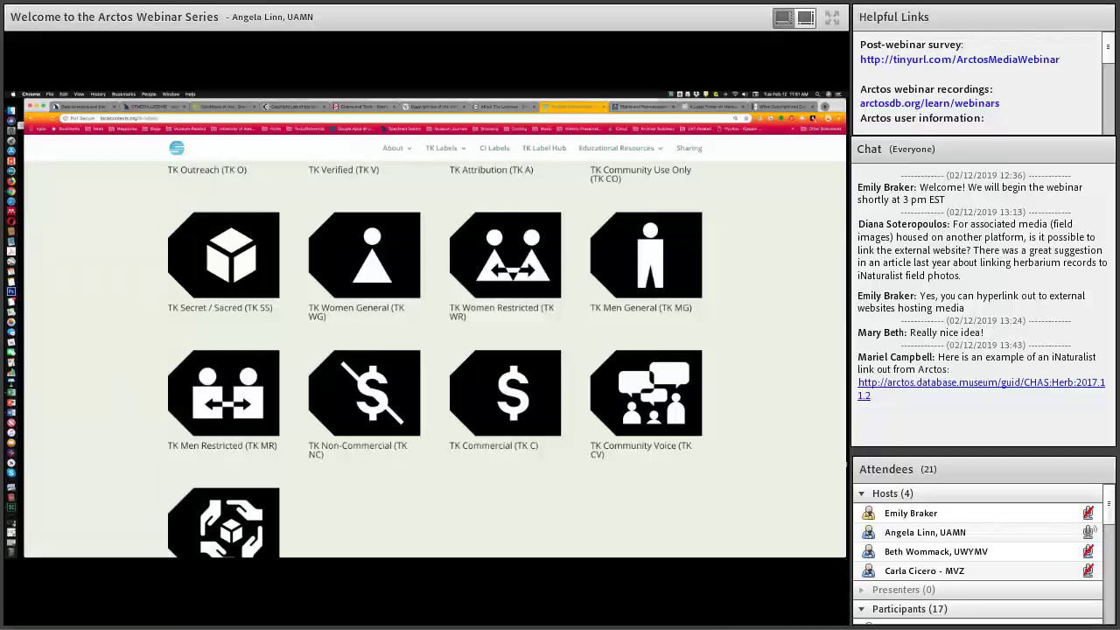
left_click(648, 109)
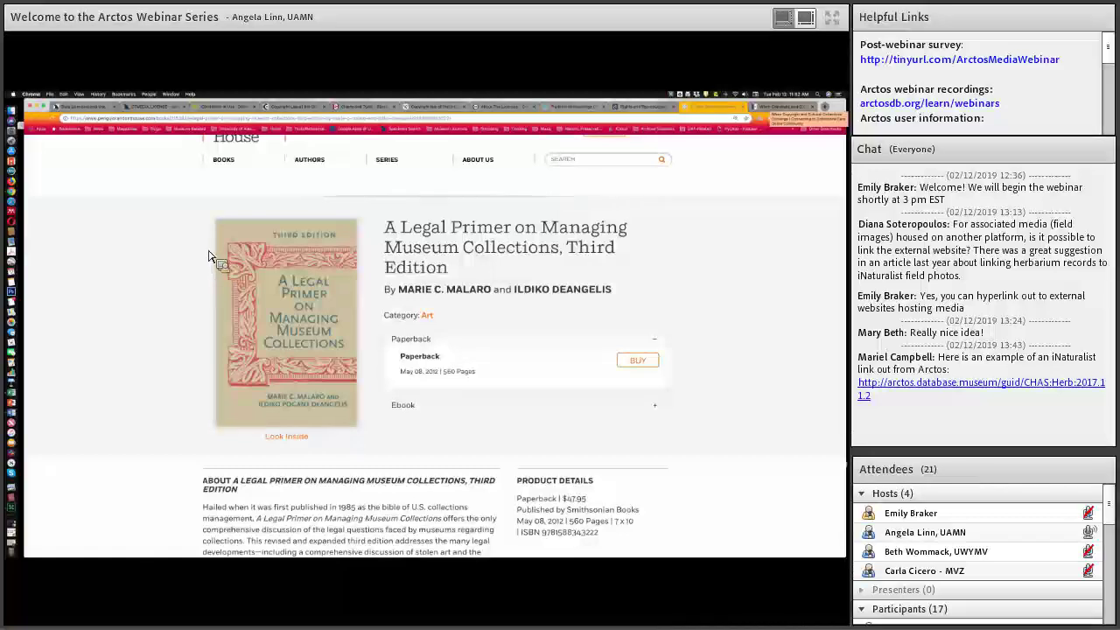
Open the Connecting to Collections Care page "When Copyright and Cultural Collections Converge" and review the webinar description and presenter section
key("ctrl+Tab")
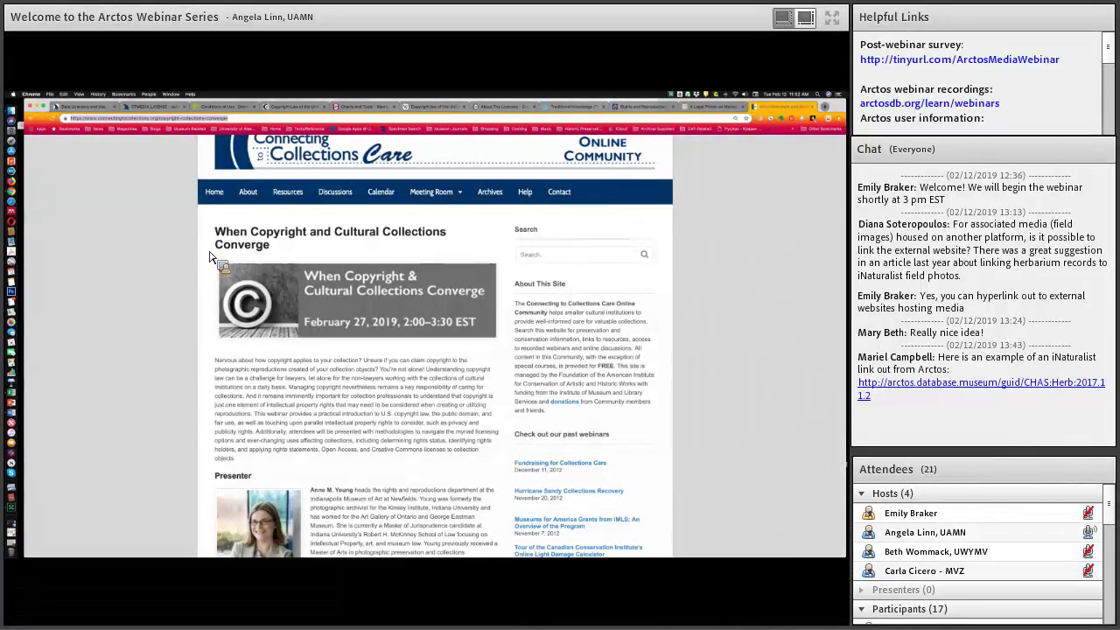
scroll(210, 257, "up", 1)
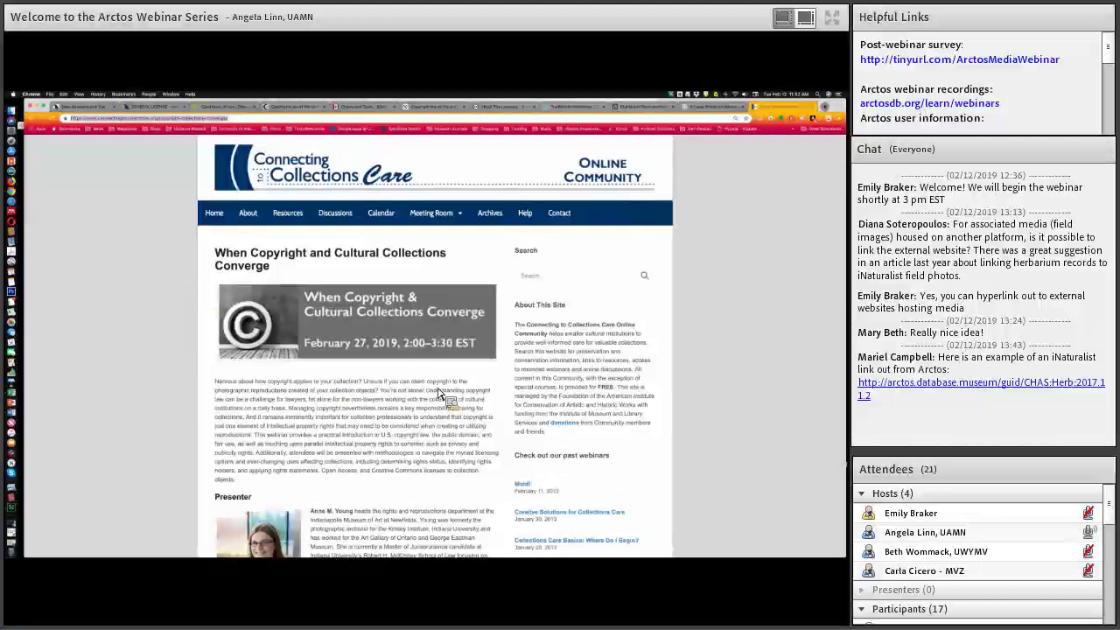
scroll(460, 386, "down", 2)
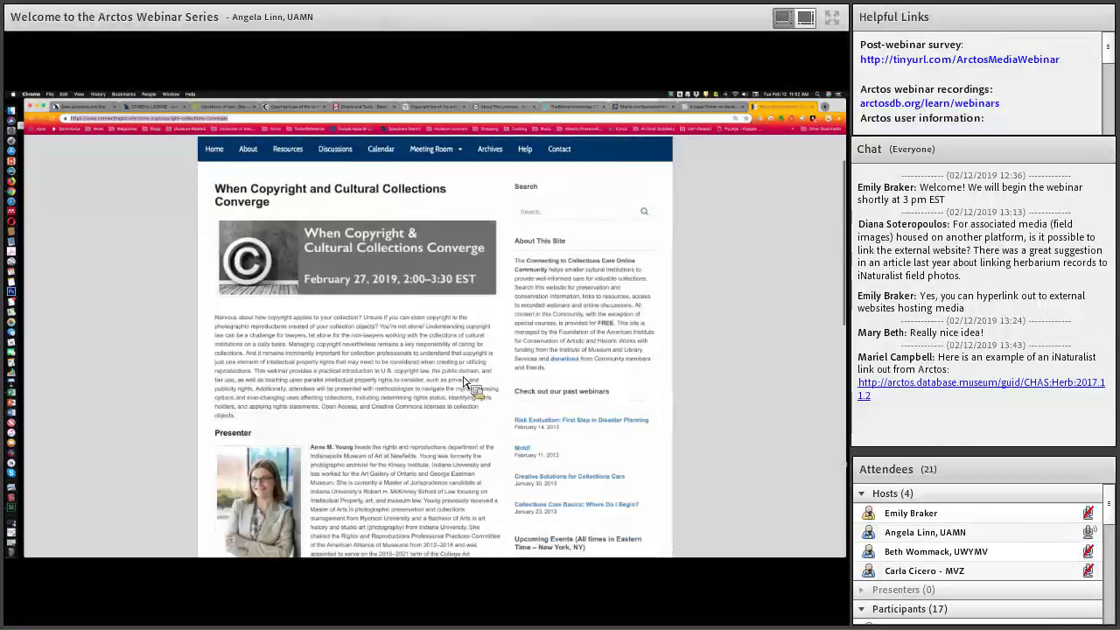
scroll(463, 382, "down", 1)
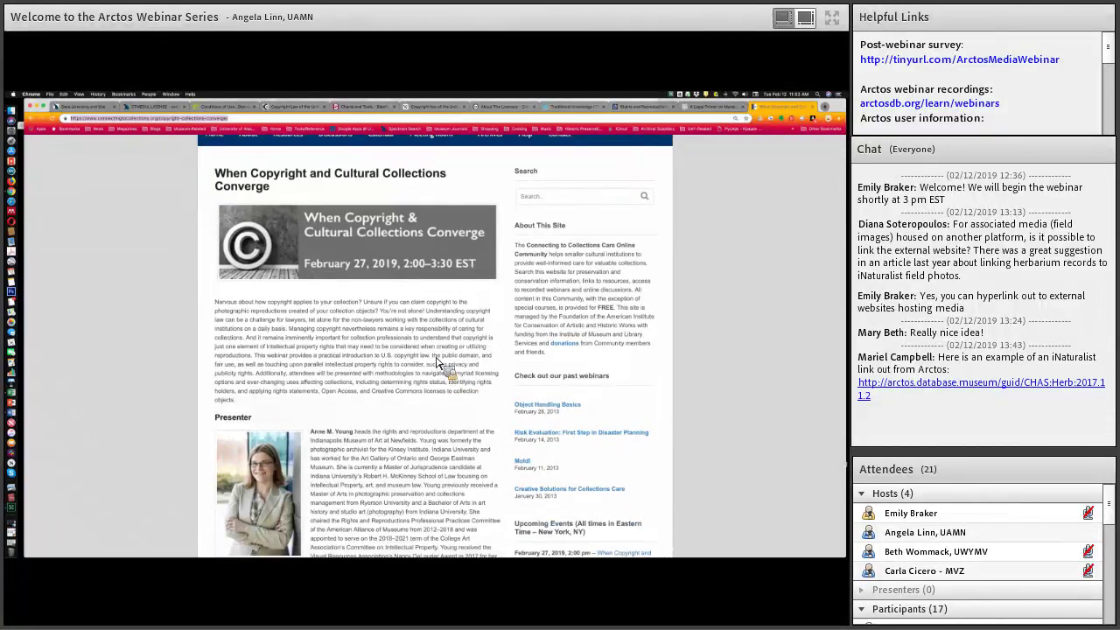
scroll(422, 368, "down", 2)
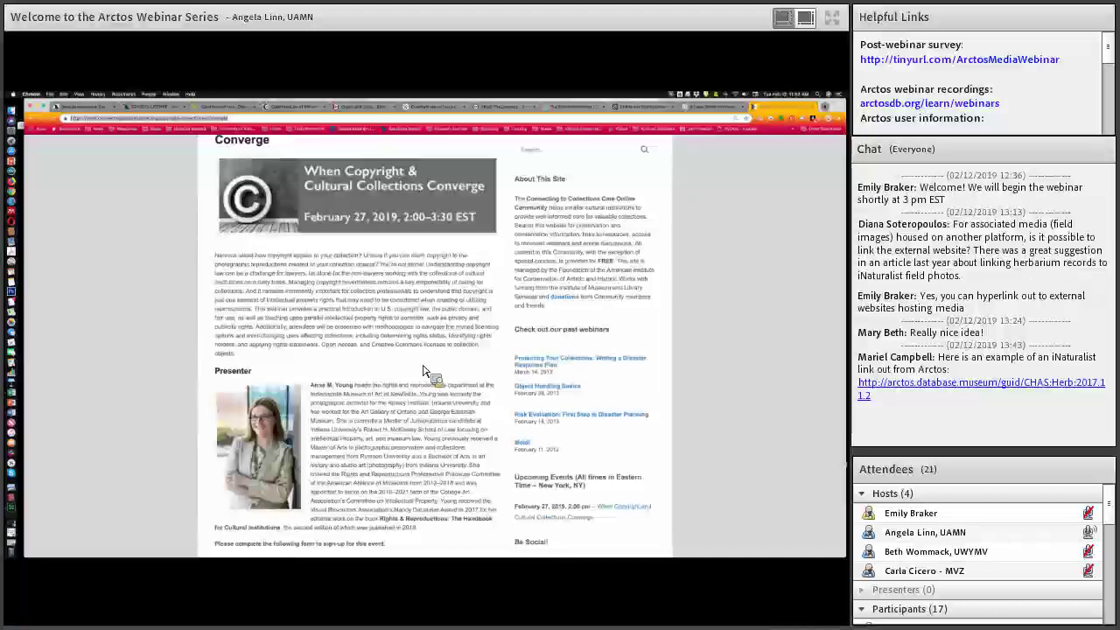